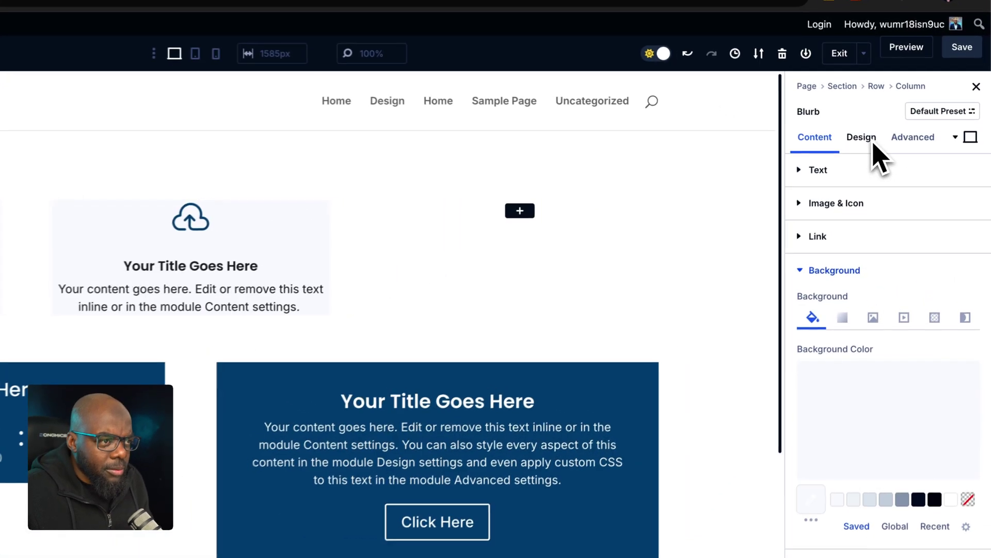
Set the first blurb's padding to 2rem on all four sides in its spacing settings
click(908, 137)
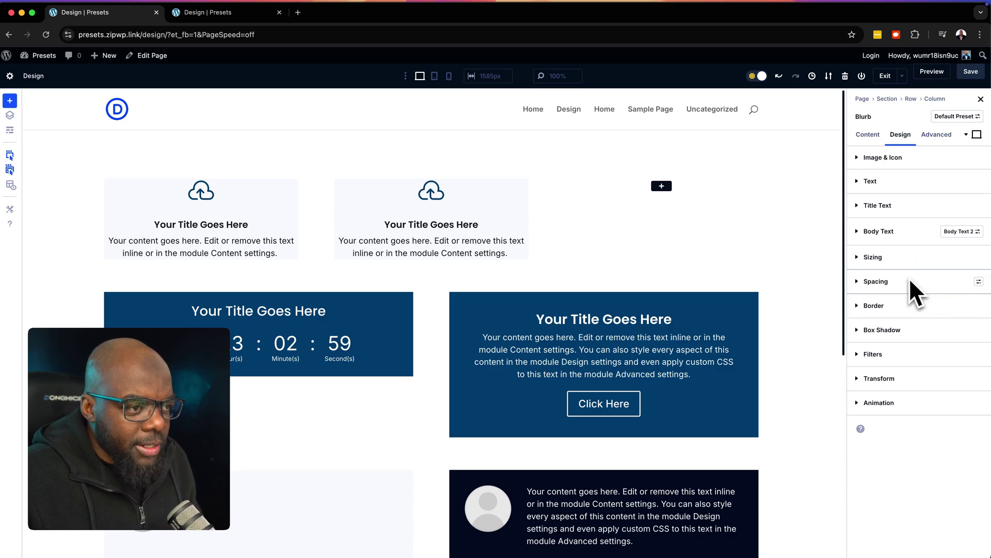
click(901, 283)
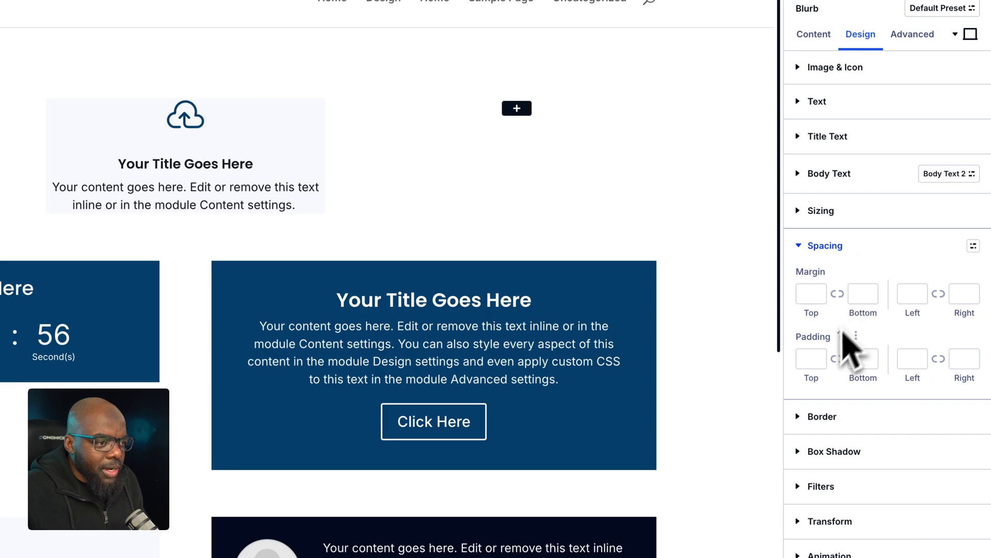
click(811, 360)
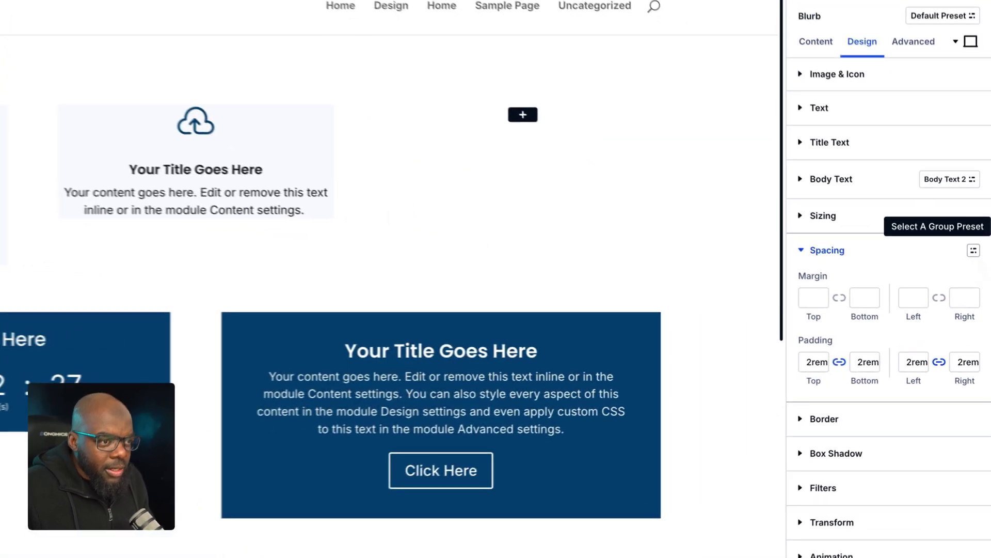
Create and save a new spacing preset from the first blurb's current styles
click(978, 281)
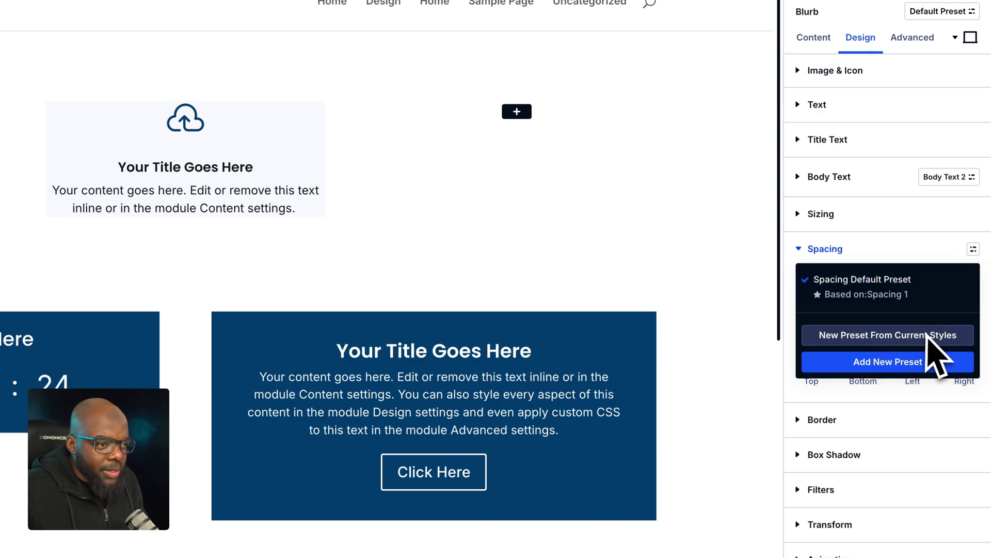
click(928, 334)
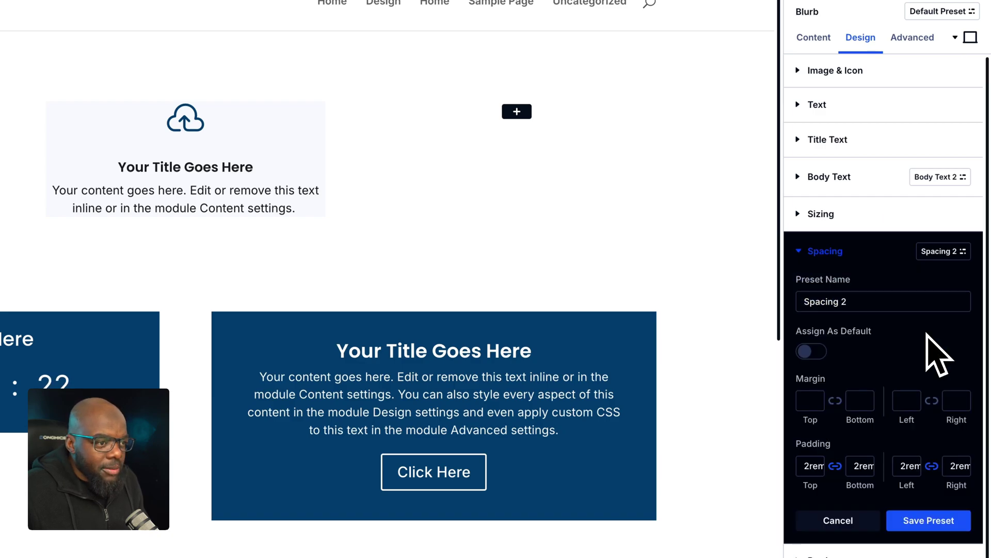
key(Return)
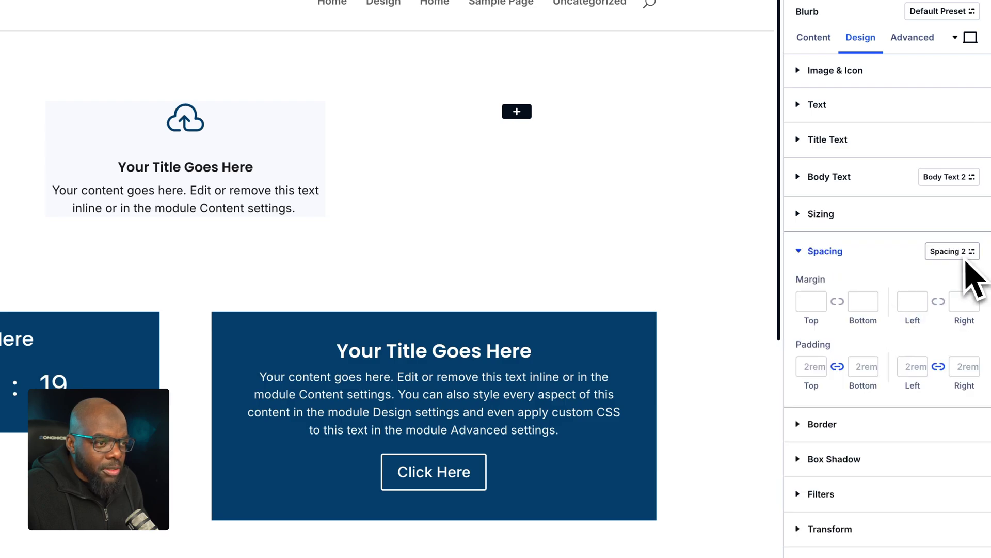
Rename the new spacing preset to padding-s and save it
click(961, 253)
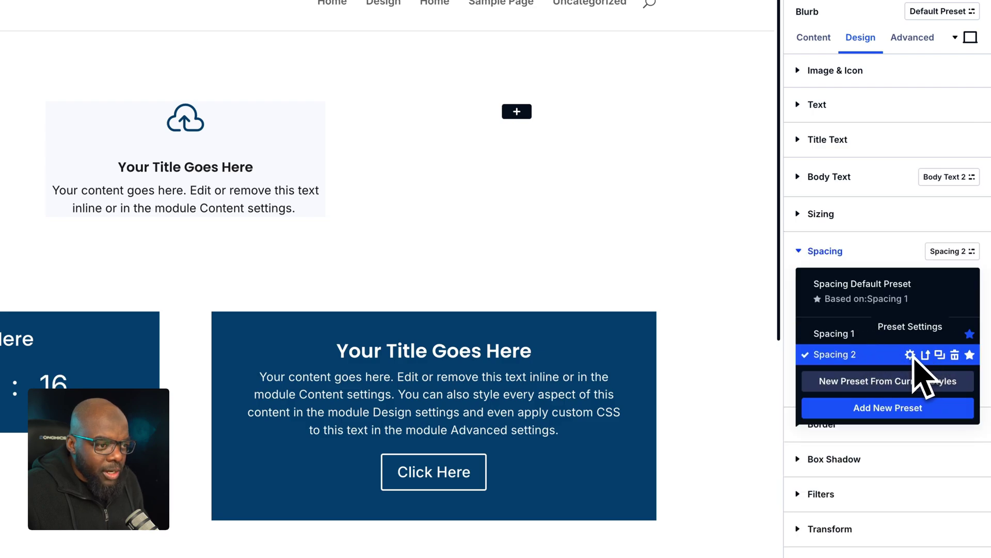
click(912, 354)
triple_click(876, 306)
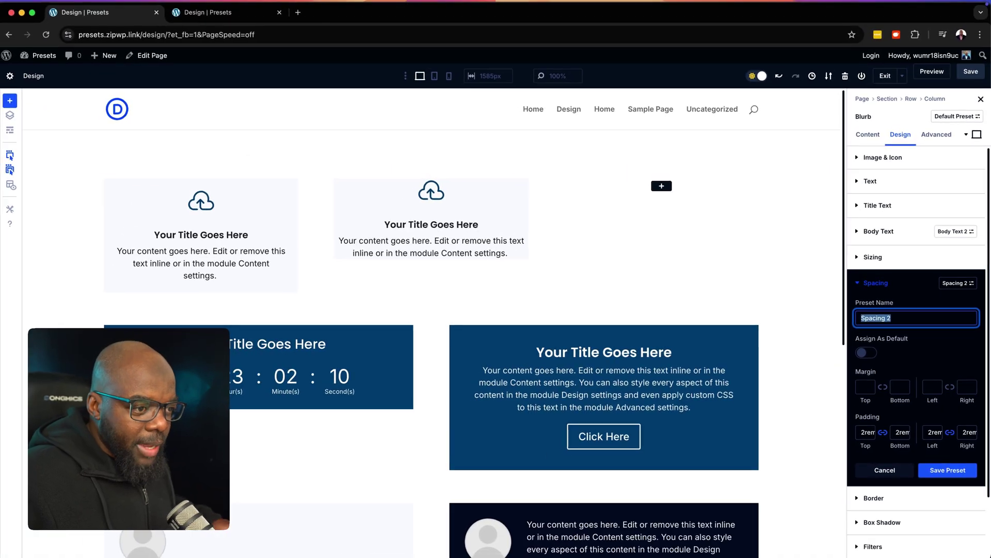
text(padding-s)
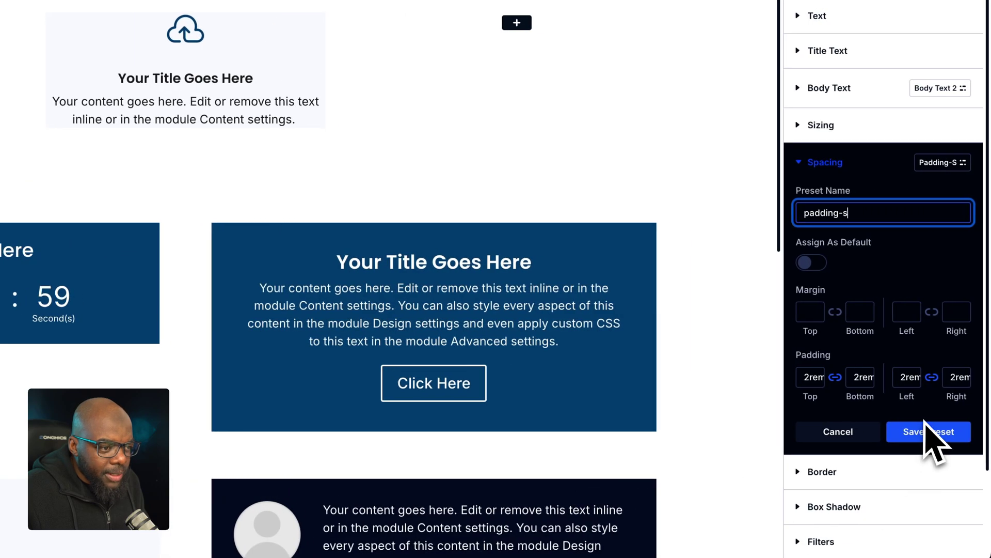
click(925, 434)
click(926, 432)
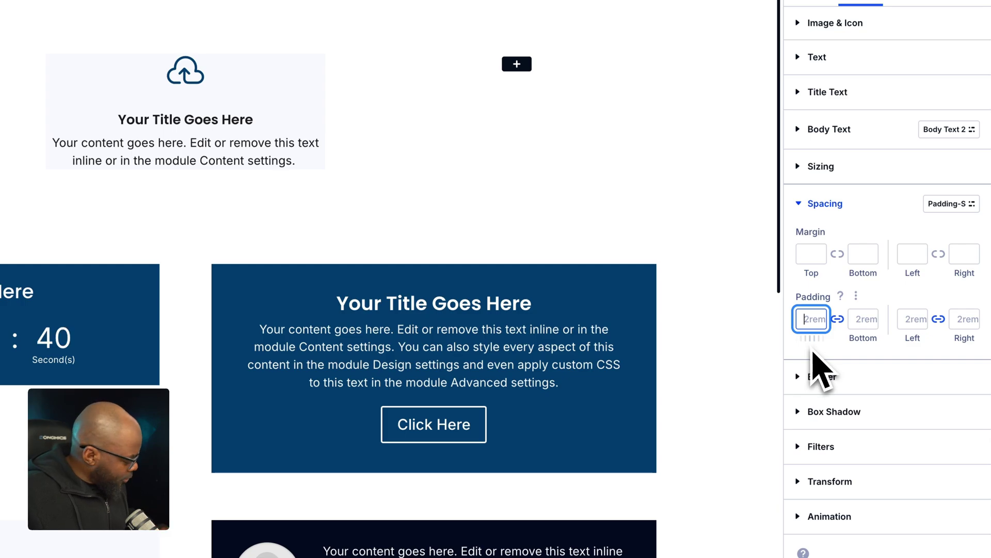
Override the first blurb's padding with 4rem at top, bottom, left and right
text(4rem)
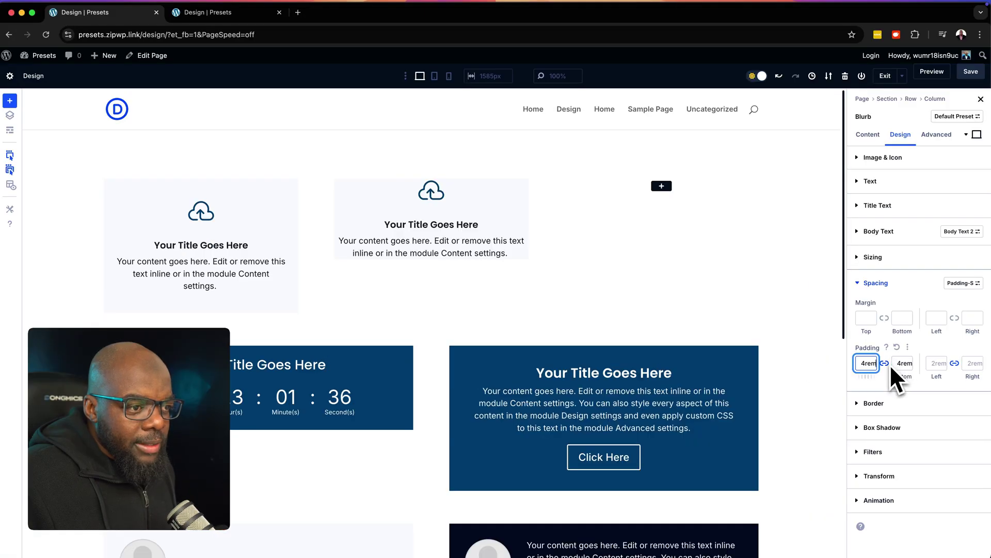
click(933, 366)
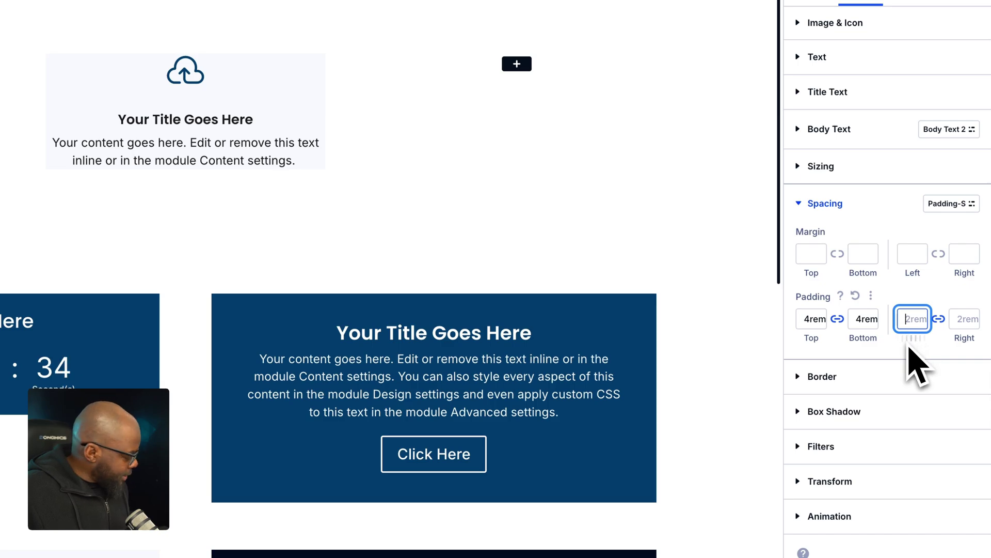
text(4rem)
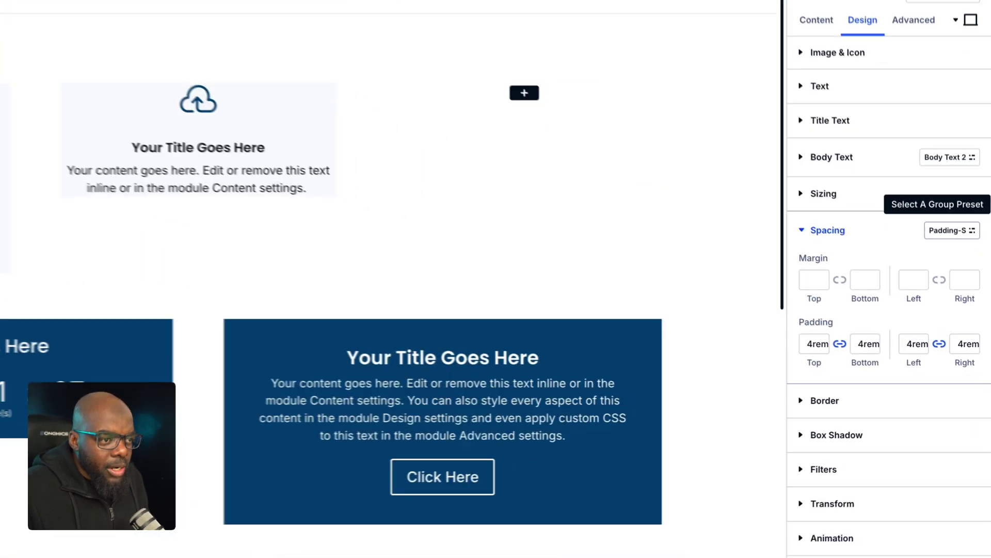
Create a spacing preset named padding-m from the first blurb's current styles, and save the page
click(962, 283)
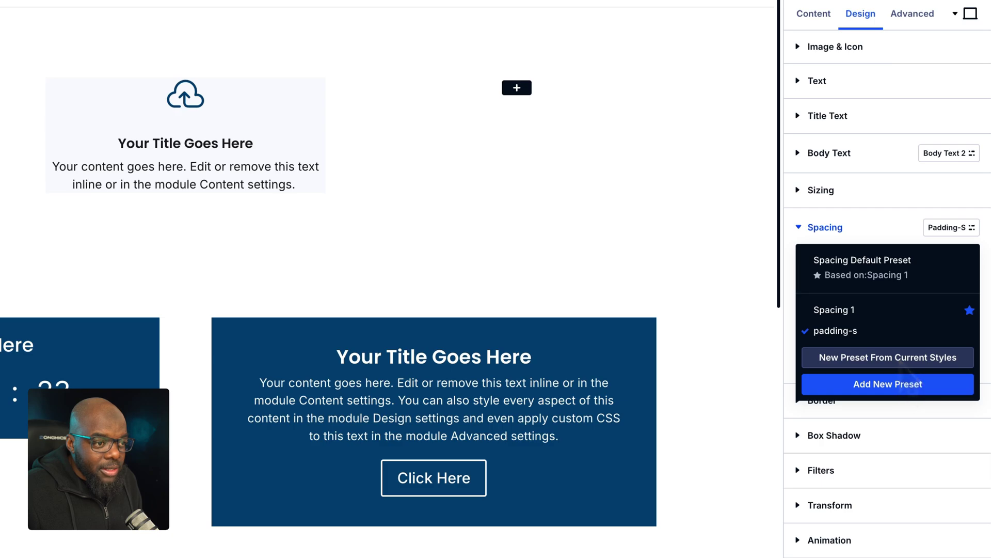
click(899, 359)
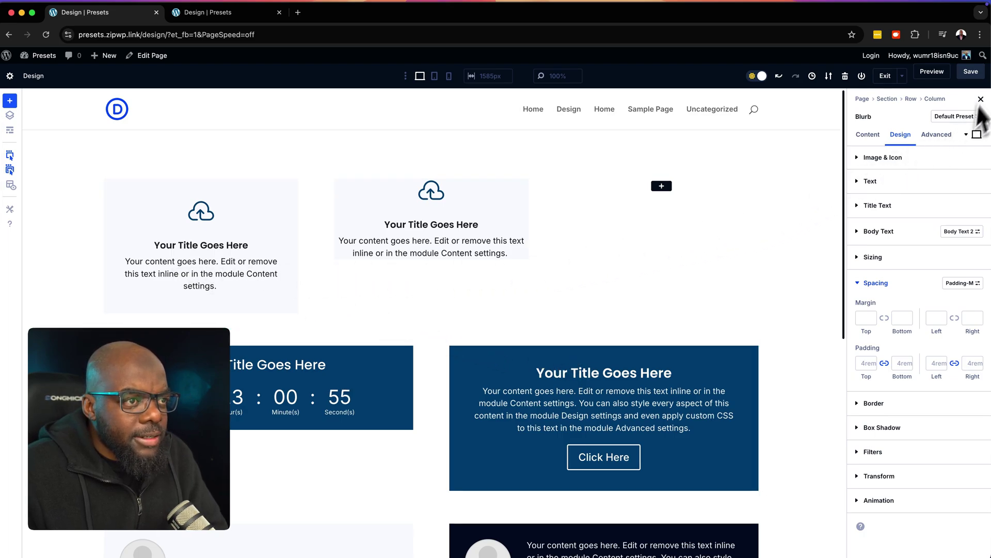
click(971, 71)
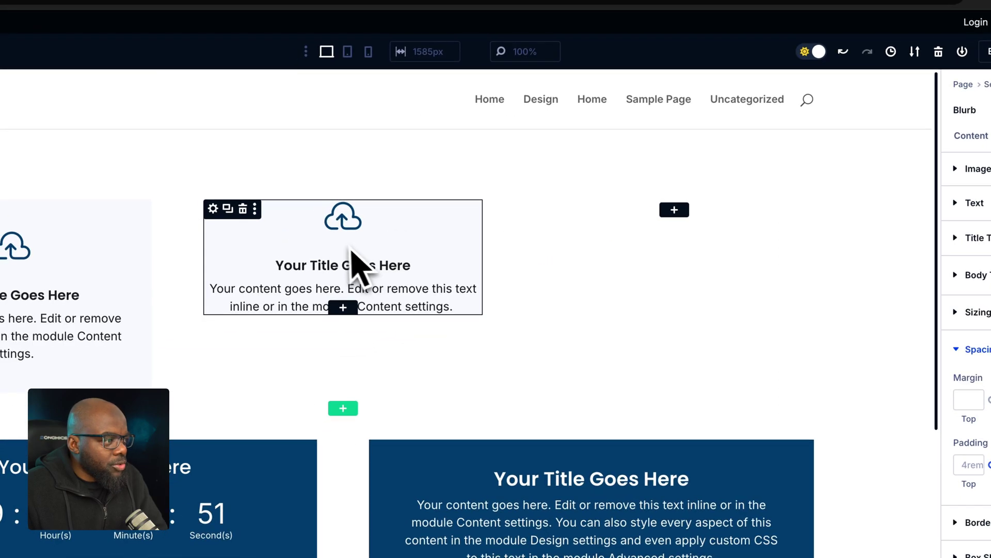
Apply the padding-s spacing preset to the second blurb
click(384, 242)
click(860, 102)
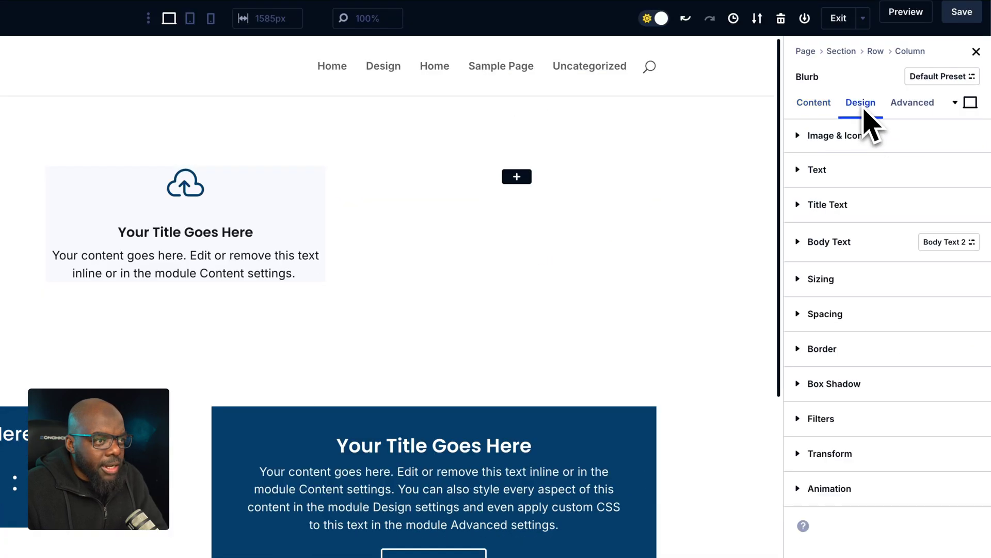
click(852, 314)
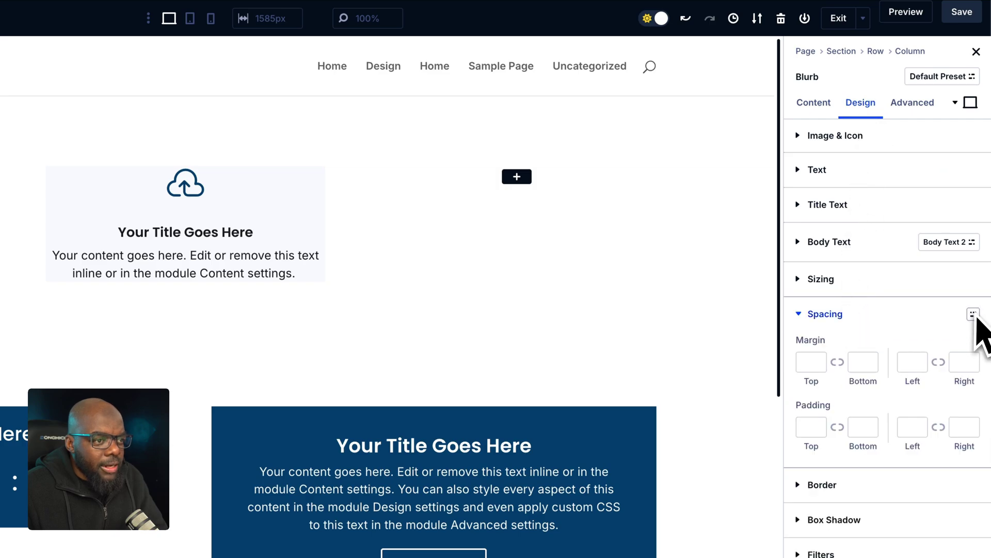
click(974, 313)
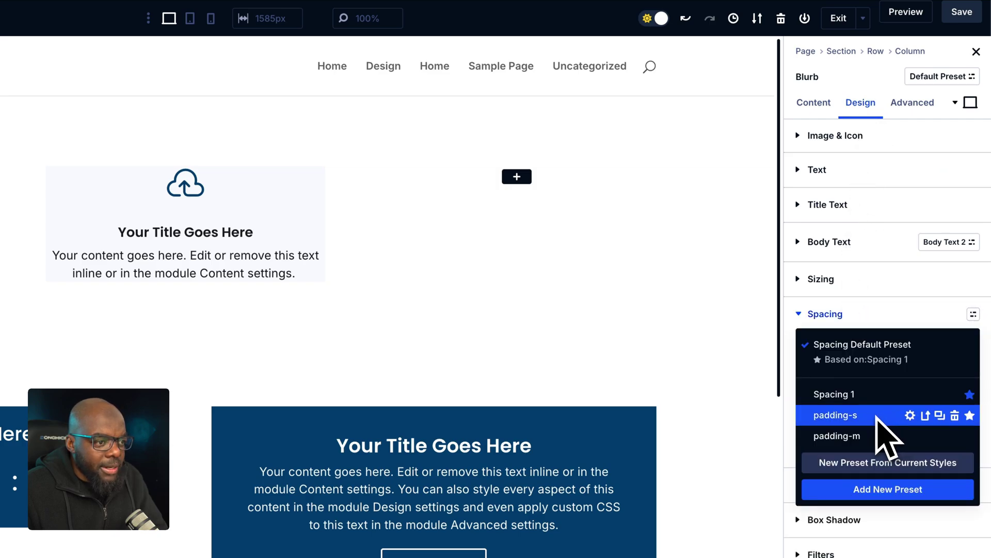
click(878, 414)
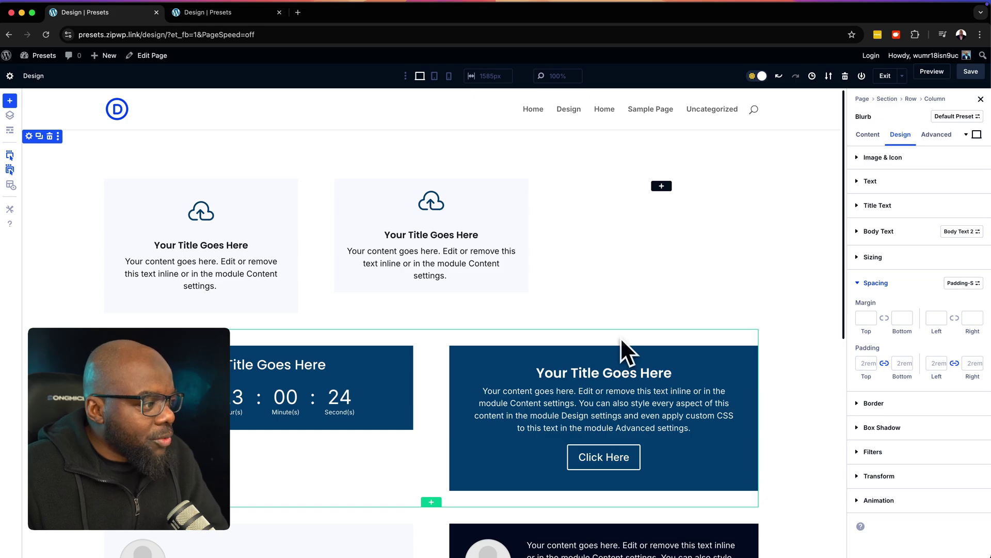
Apply the padding-m spacing preset to the countdown timer module
scroll(364, 381, down, 5)
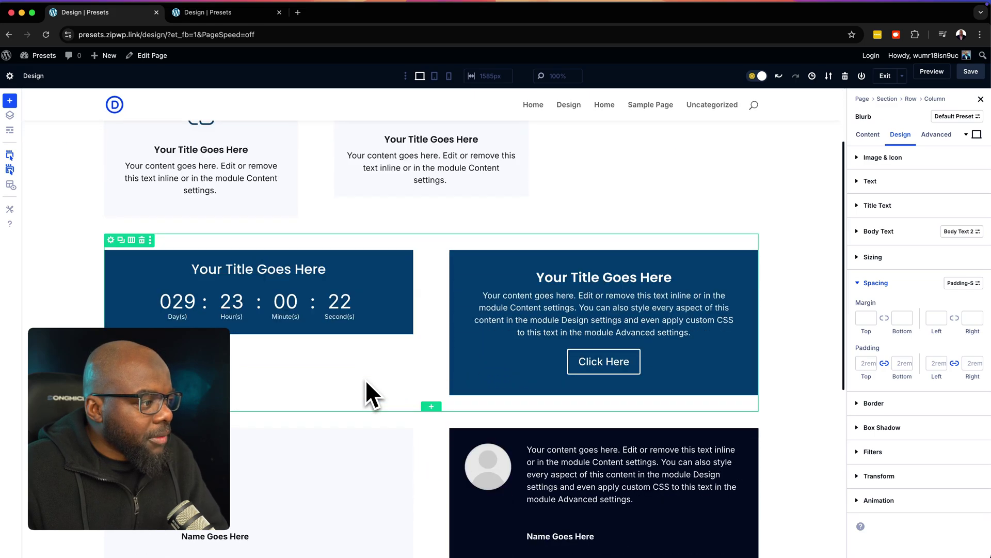
click(368, 268)
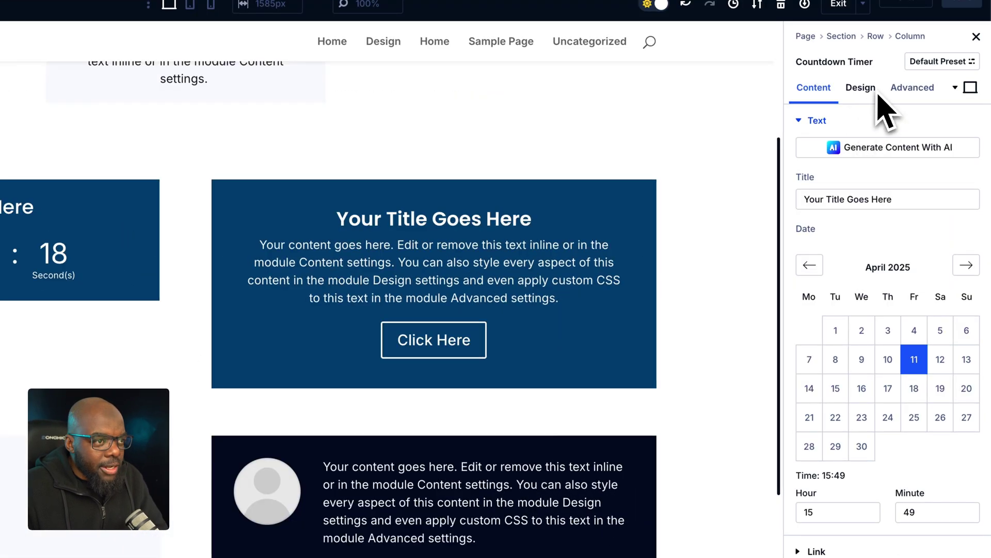
click(877, 92)
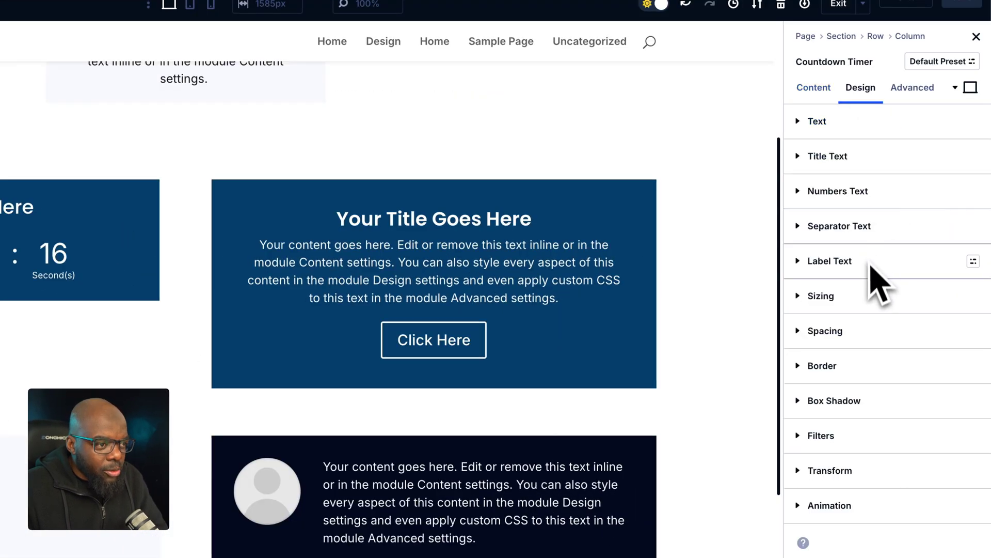
click(867, 333)
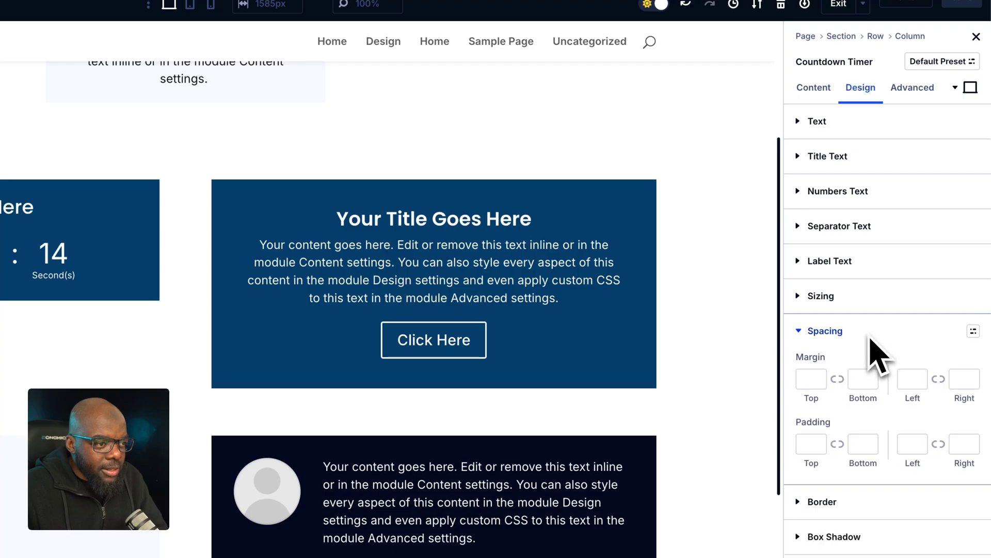
click(975, 332)
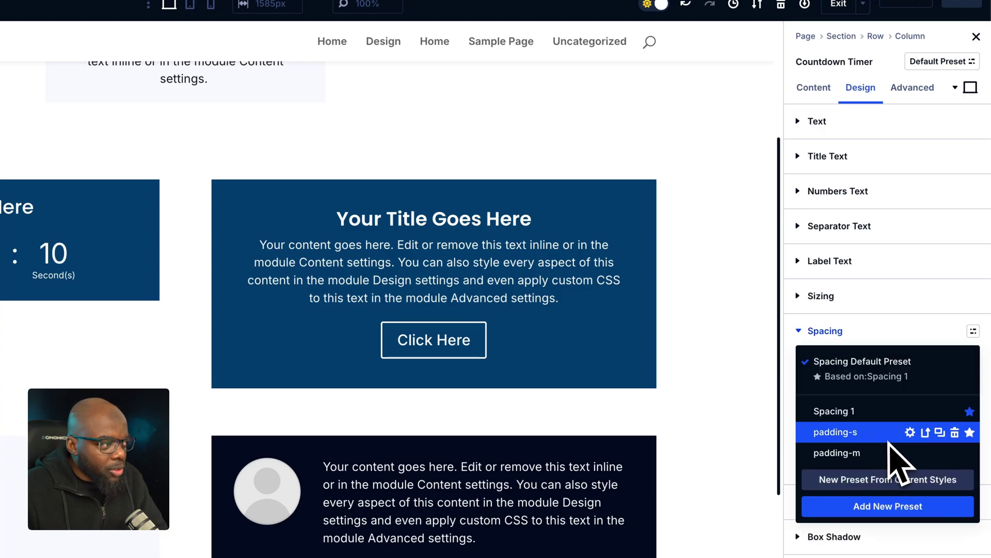
click(847, 453)
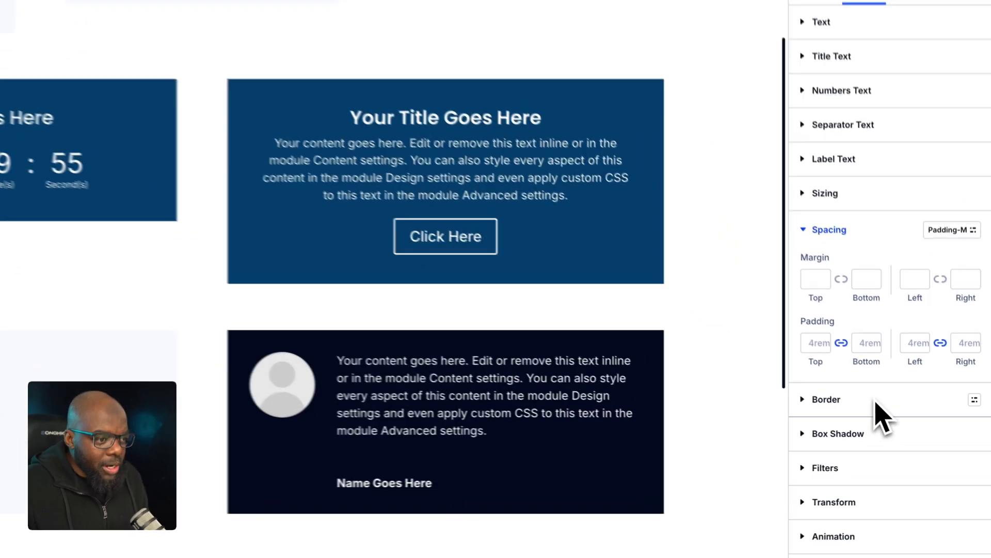
Set the countdown timer's border radius to 1rem on all four corners
click(908, 425)
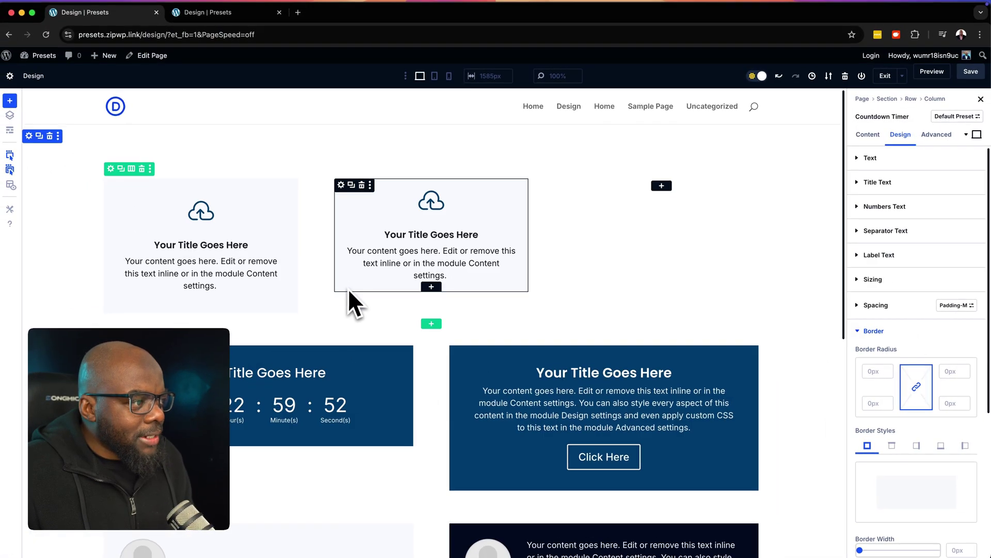
scroll(348, 288, down, 1)
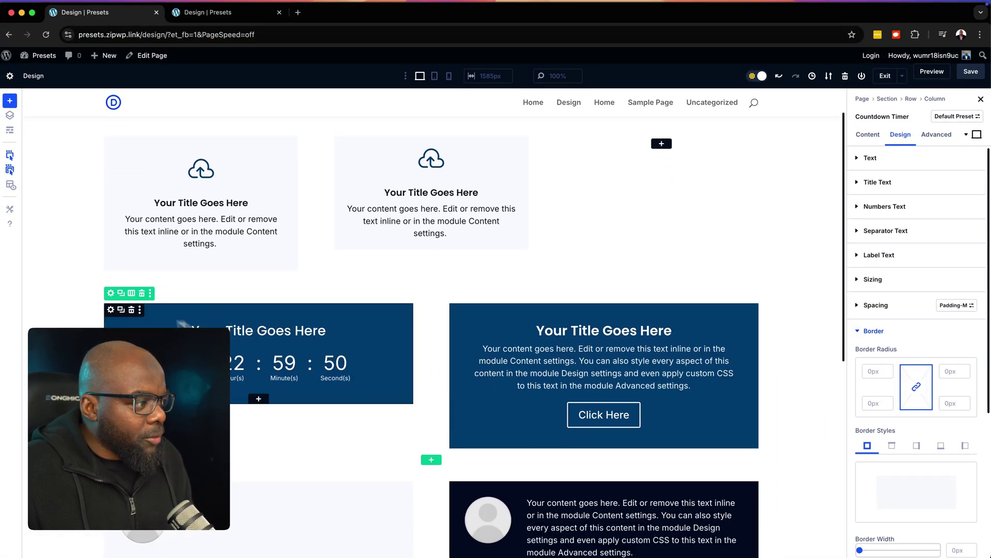
scroll(368, 362, down, 1)
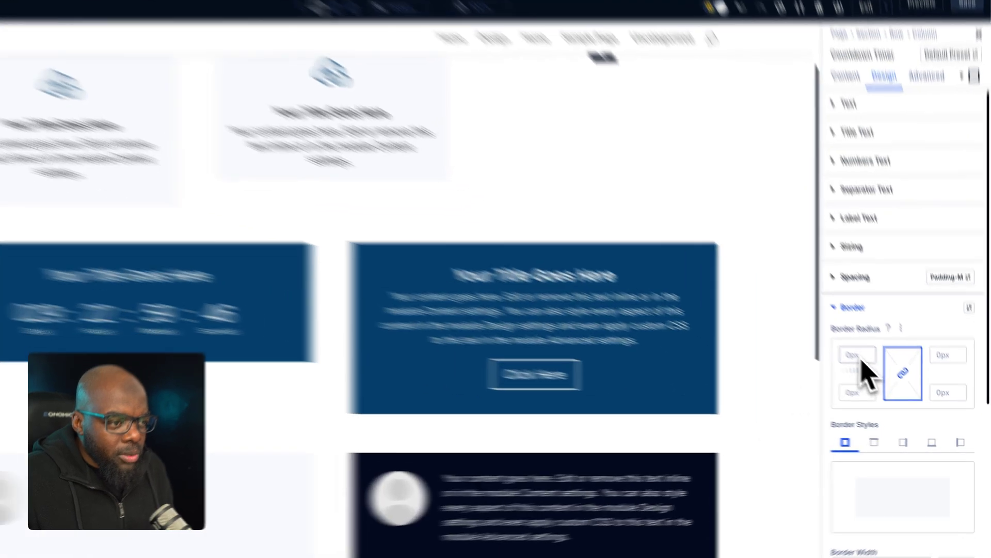
click(858, 358)
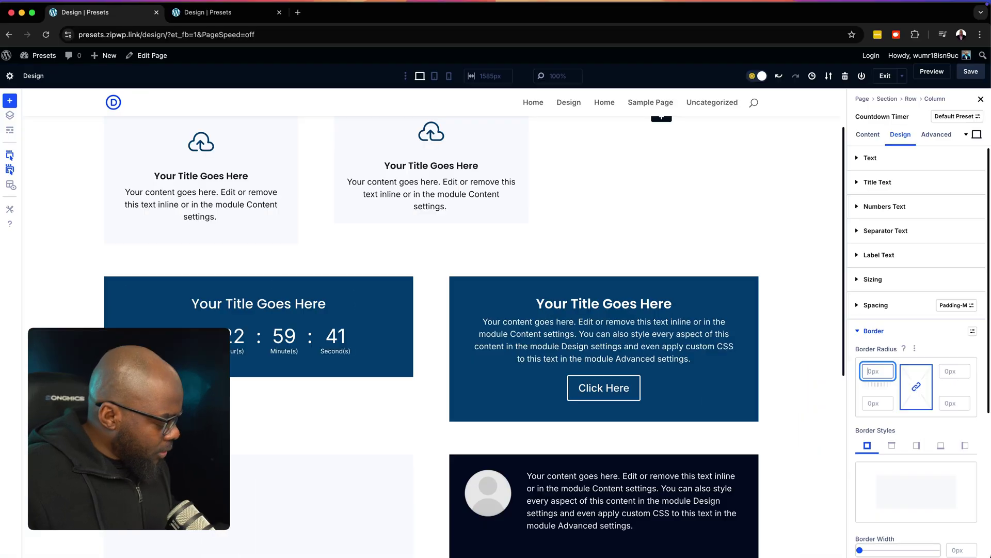
text(1rem)
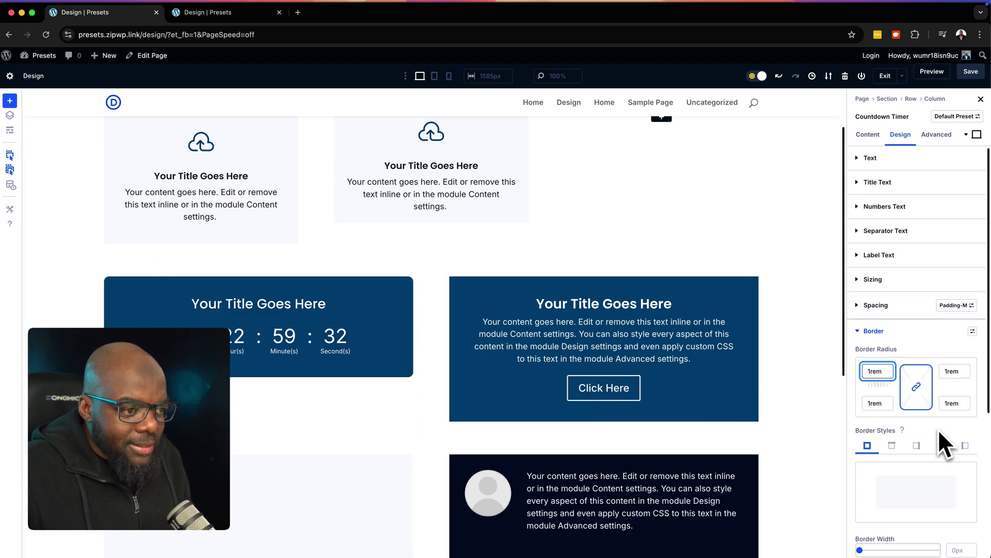
Create a border preset named boarder-s from the countdown timer's current border styles and save it
click(973, 331)
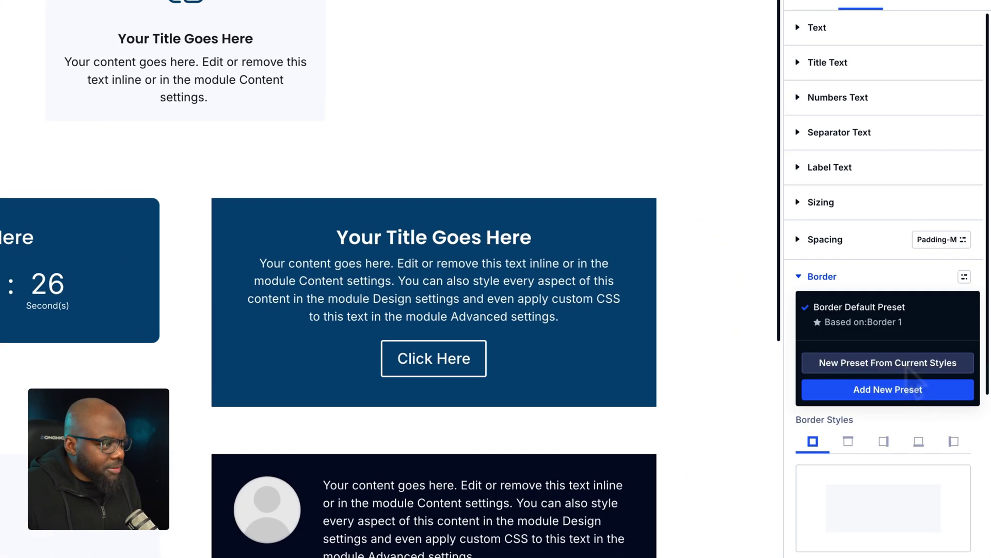
click(906, 364)
click(912, 381)
click(912, 336)
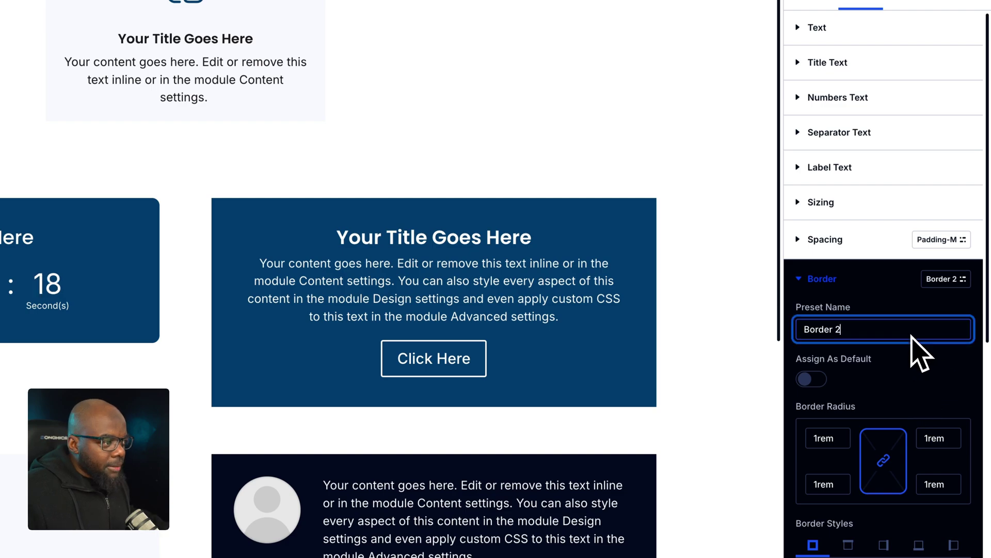
key(ctrl+a)
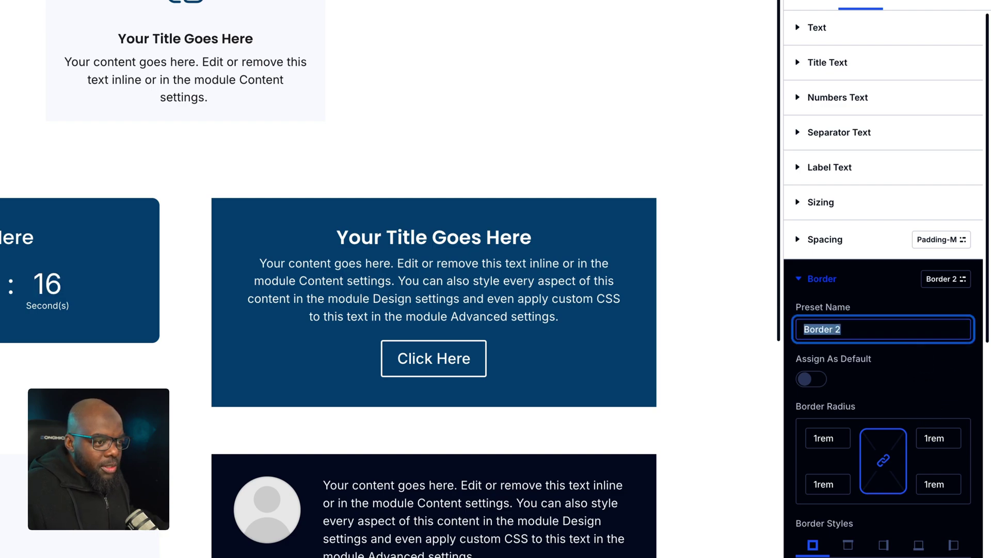
text(boarder-s)
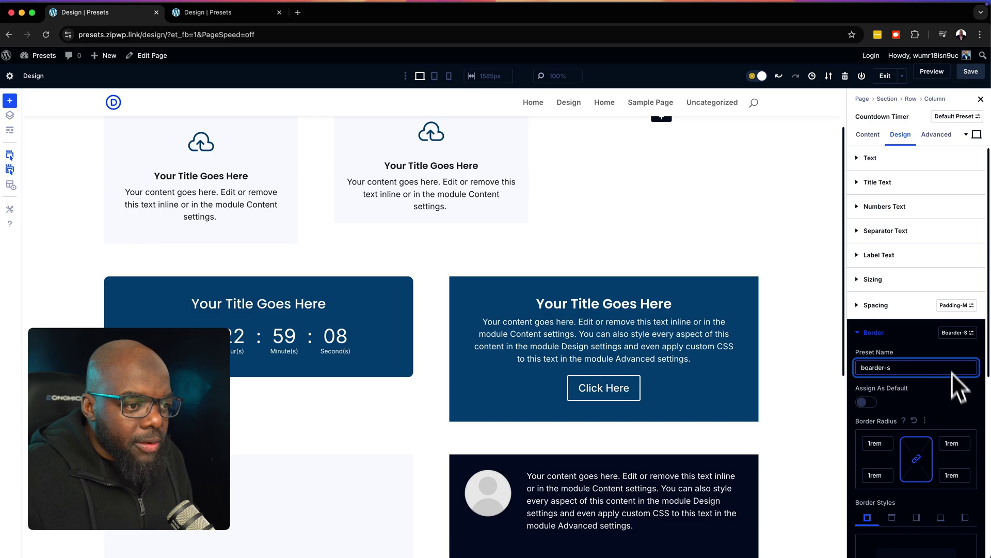
scroll(950, 437, down, 6)
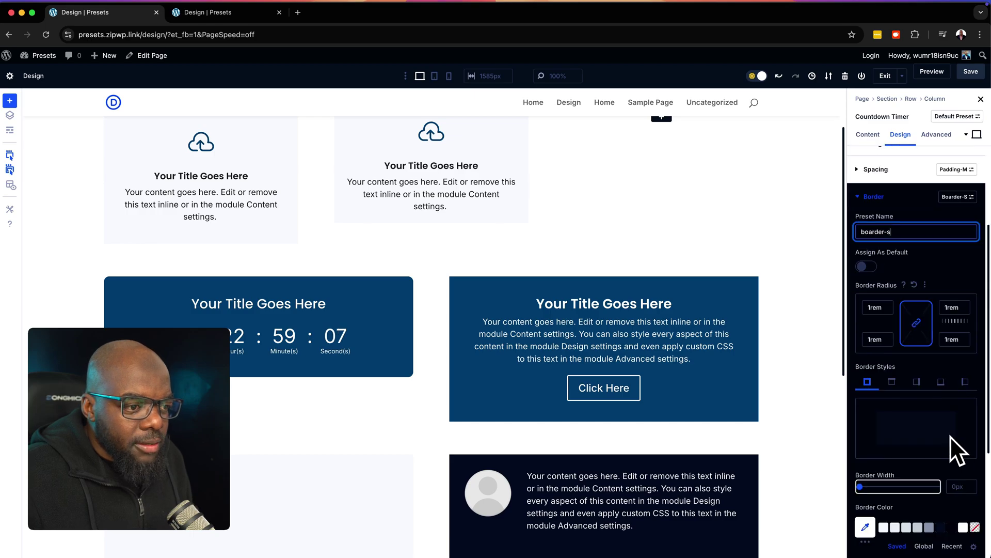
click(956, 425)
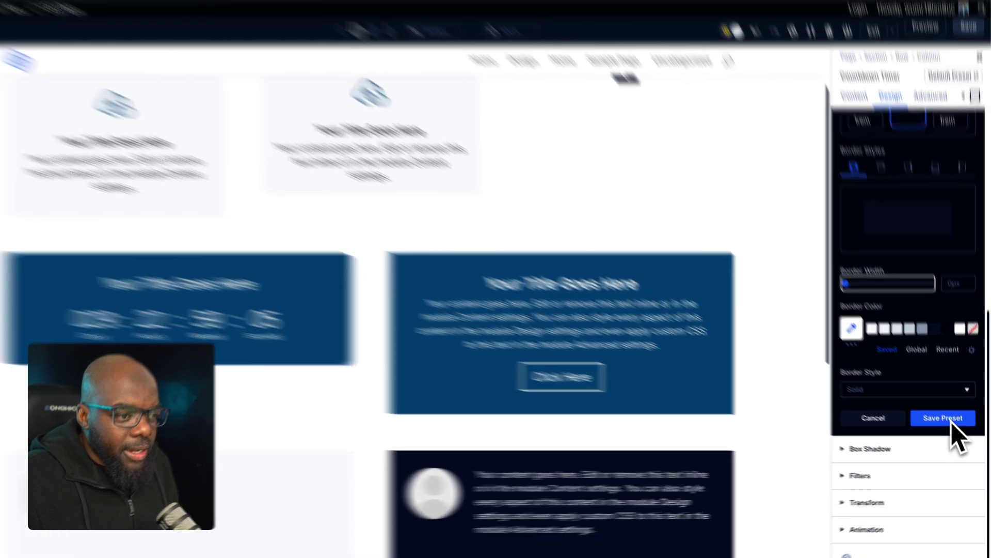
click(952, 425)
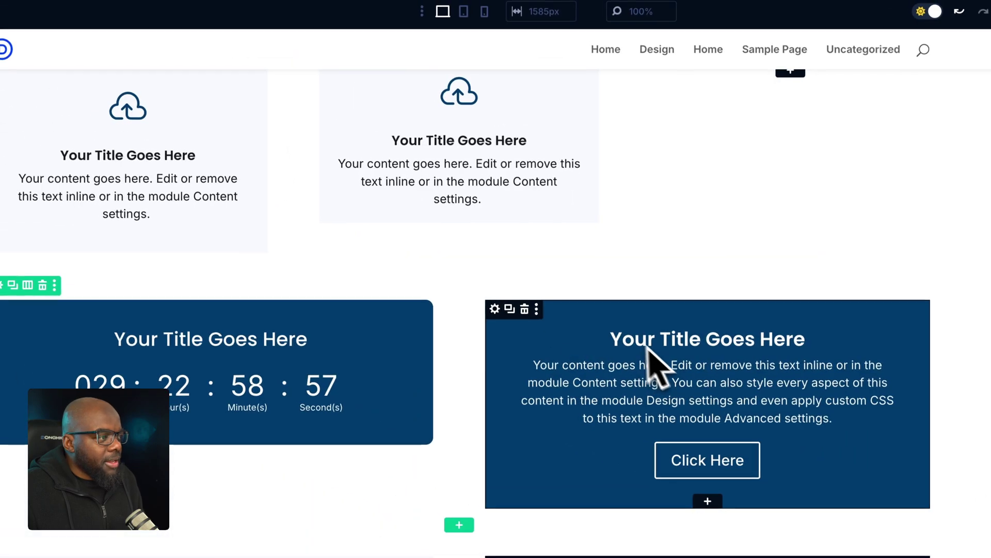
Apply the boarder-s border preset to the first blurb
scroll(505, 332, up, 2)
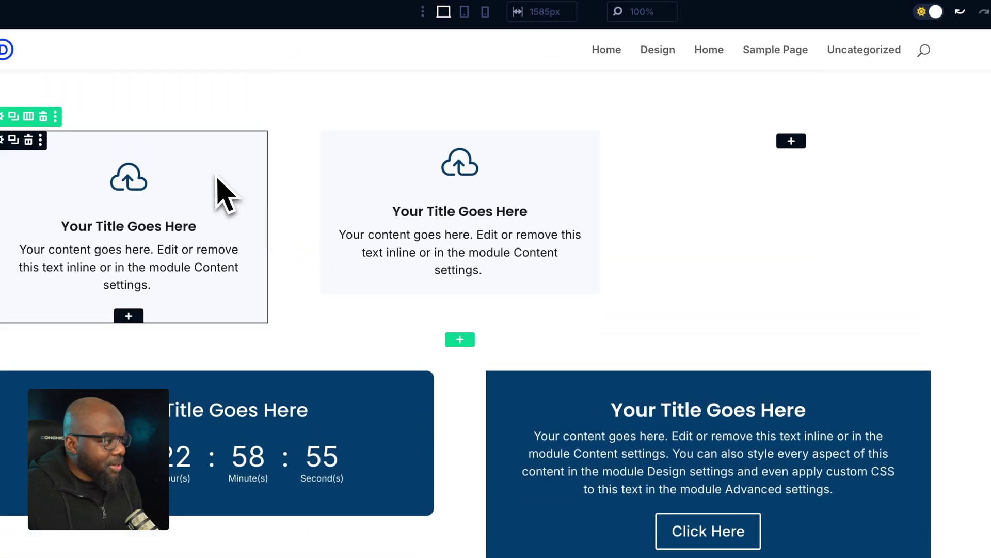
click(221, 194)
click(875, 124)
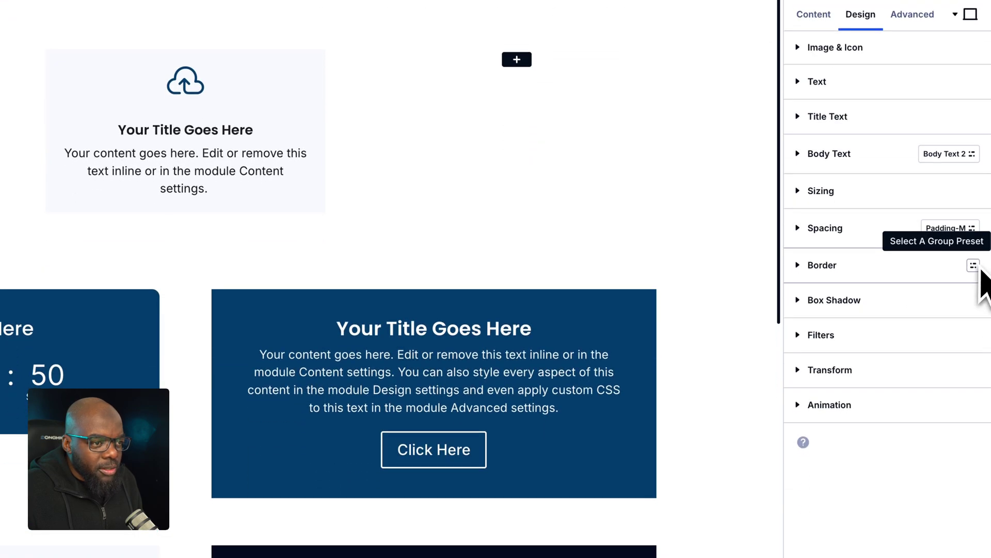
click(974, 335)
click(893, 366)
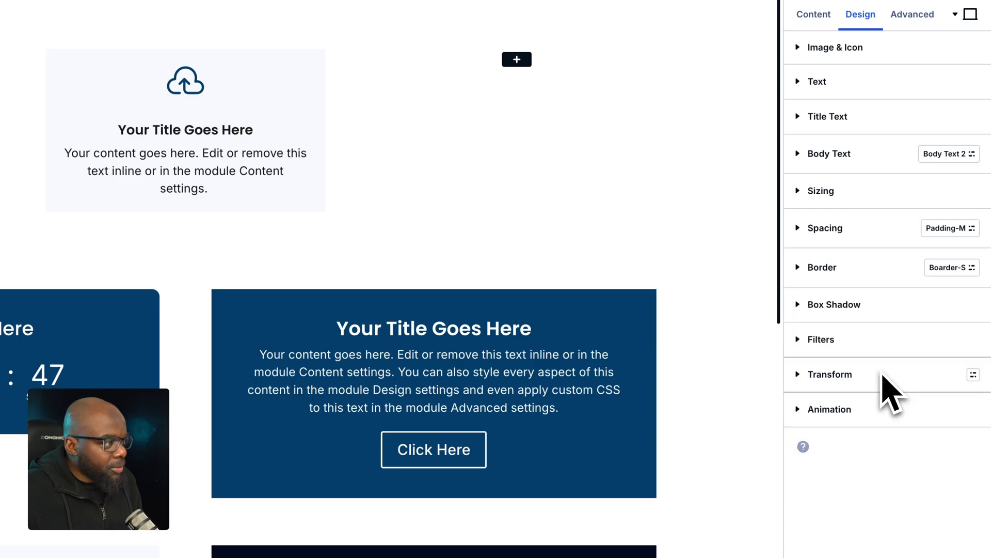
key(Escape)
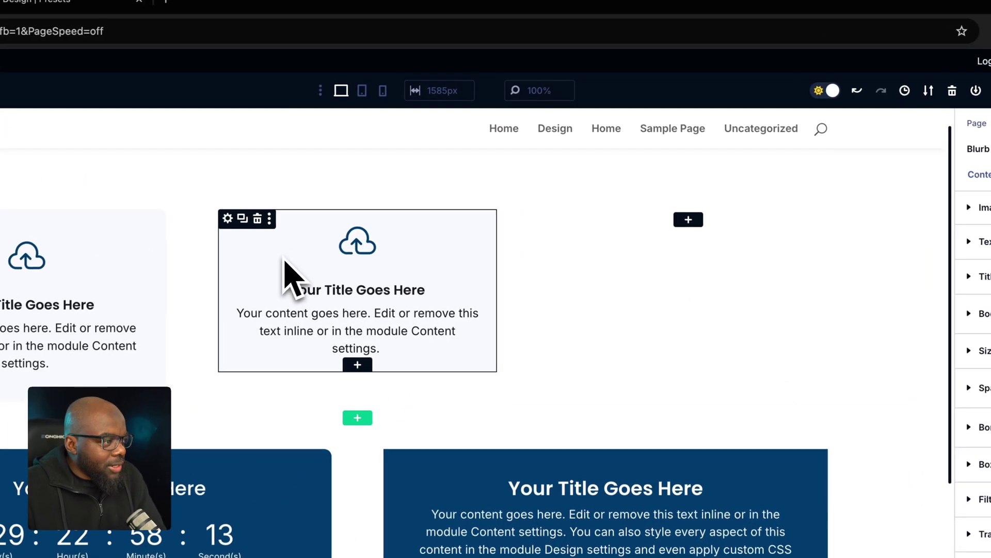
Give the second blurb a 1px border in the light grey colour #cbd5e1
click(380, 194)
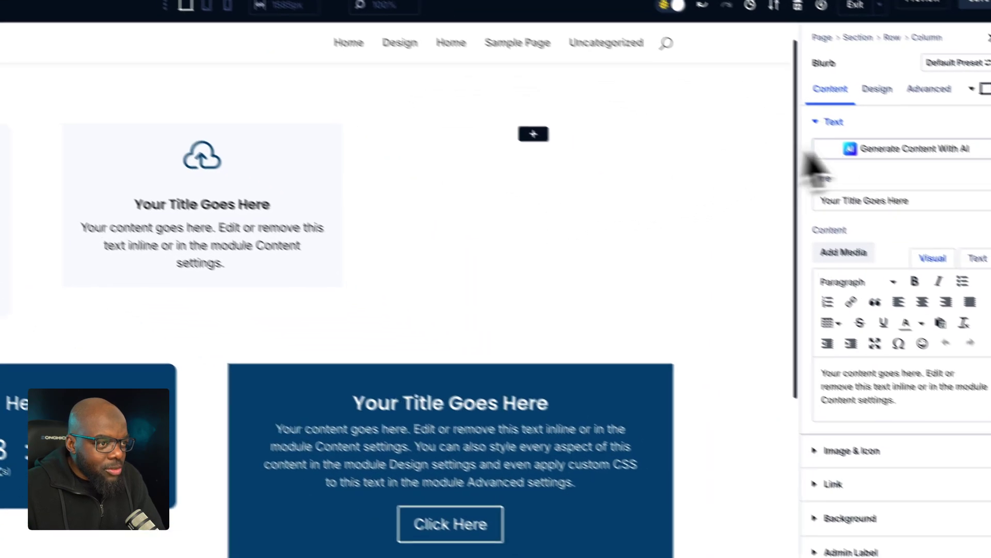
click(990, 174)
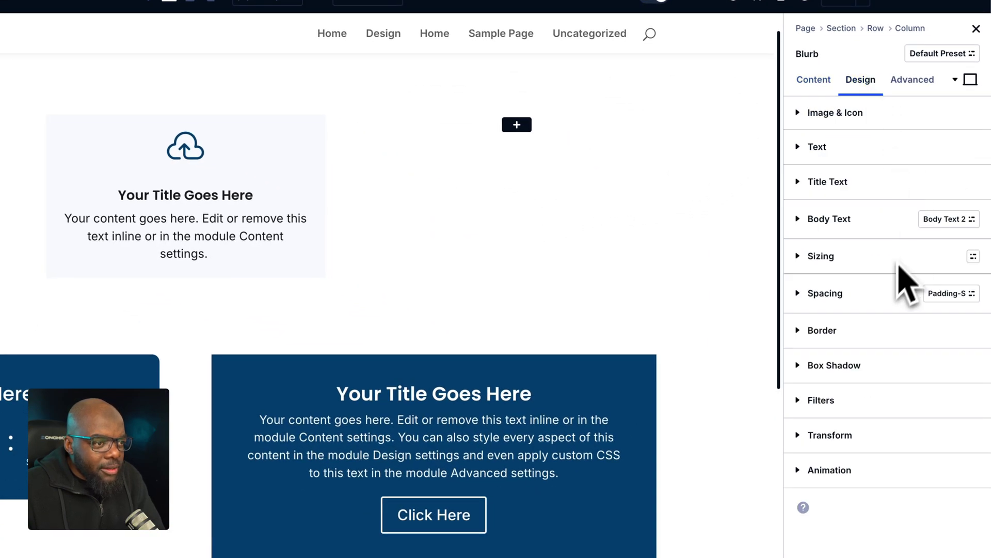
click(873, 333)
scroll(873, 333, down, 3)
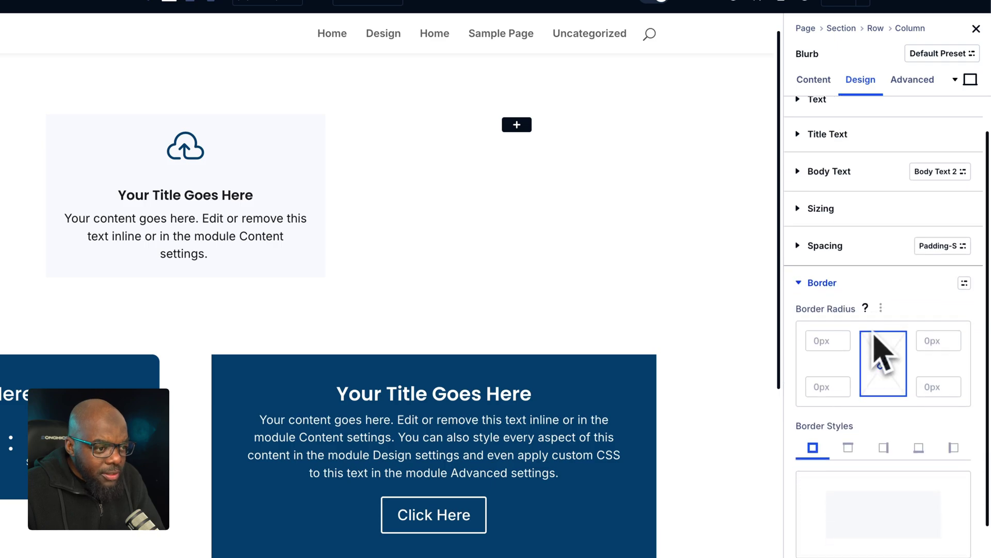
scroll(881, 348, down, 2)
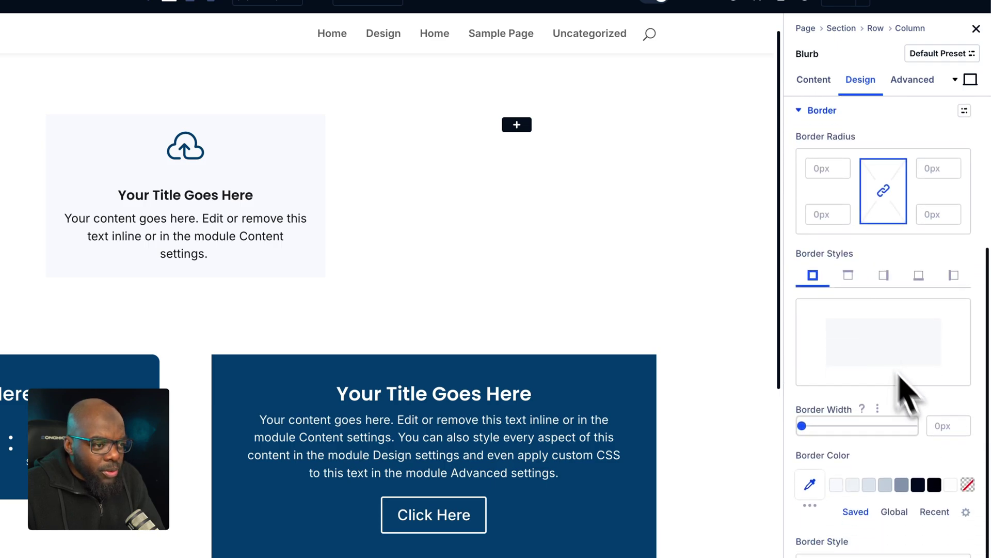
click(964, 423)
scroll(970, 427, down, 3)
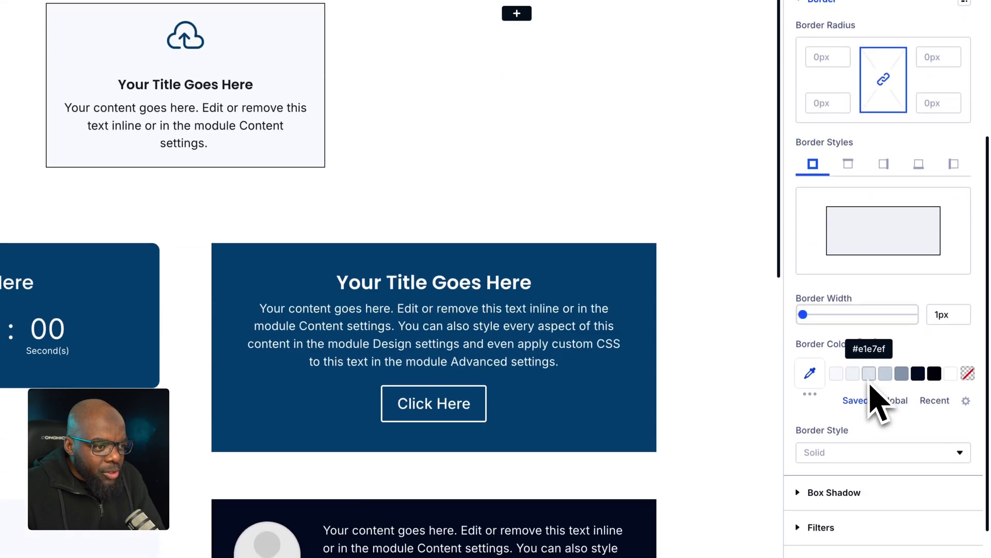
click(871, 375)
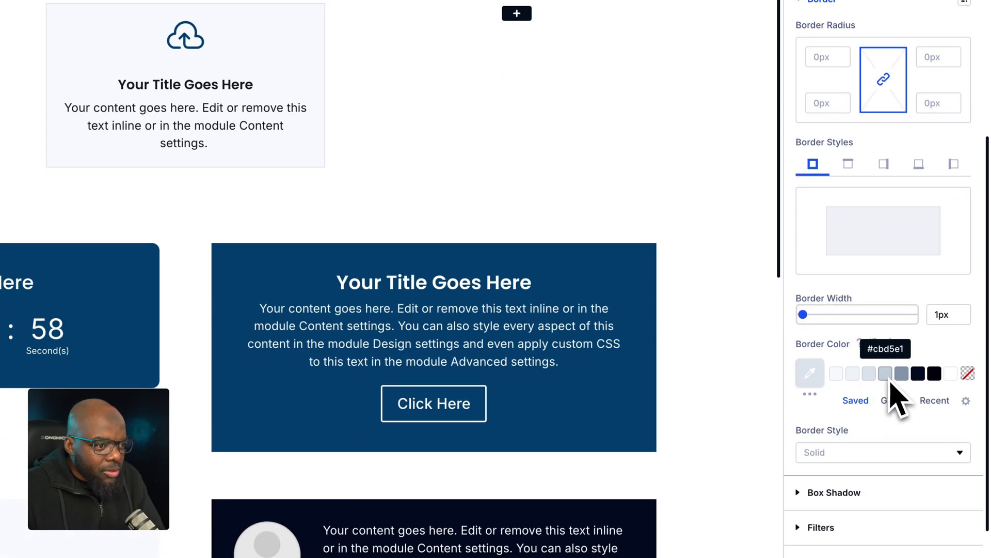
click(889, 383)
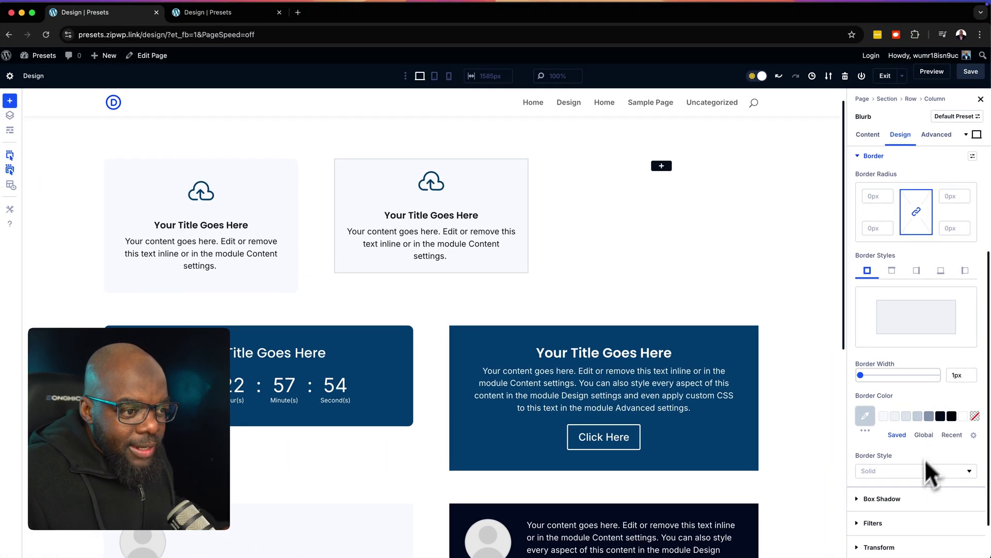
Create a new border preset from the second blurb's current border styles
scroll(912, 444, up, 3)
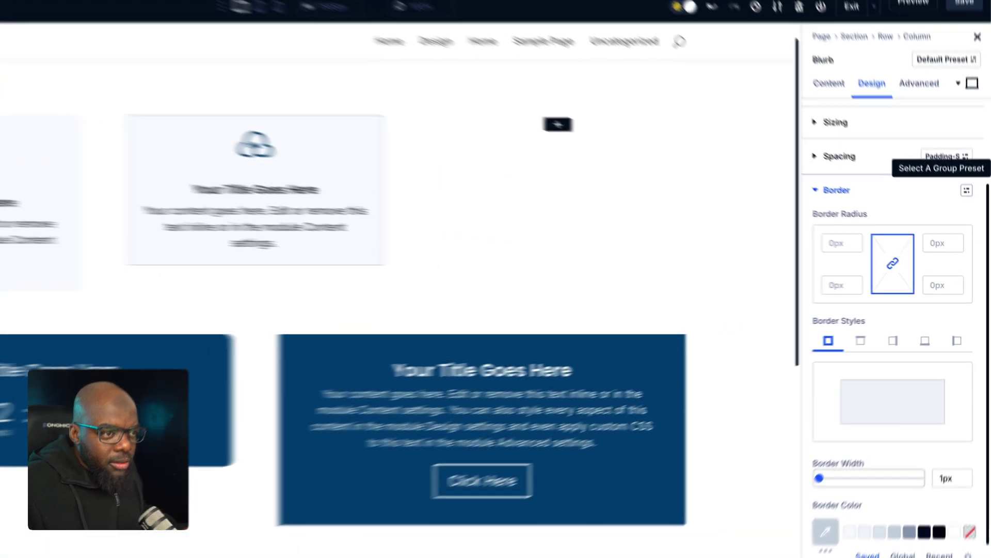
click(973, 216)
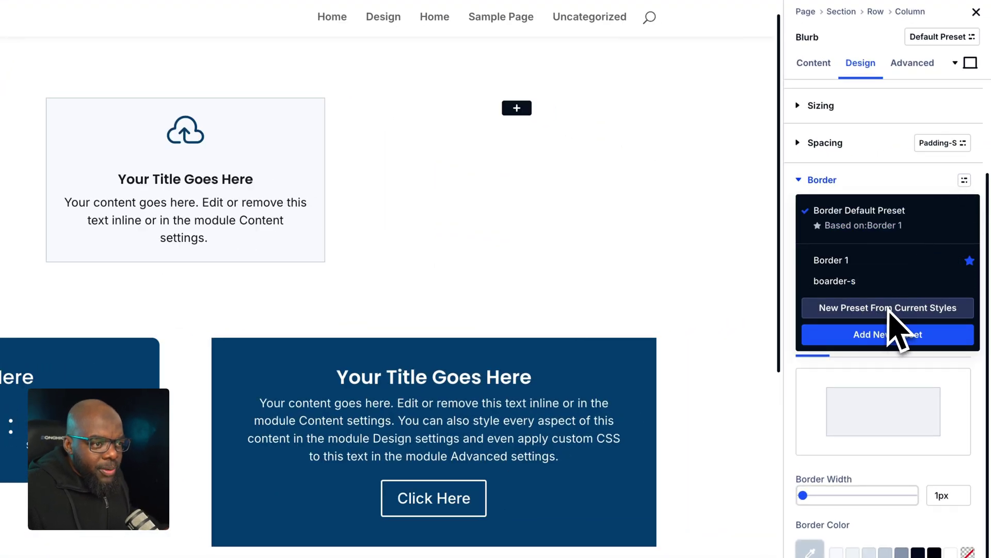
click(890, 307)
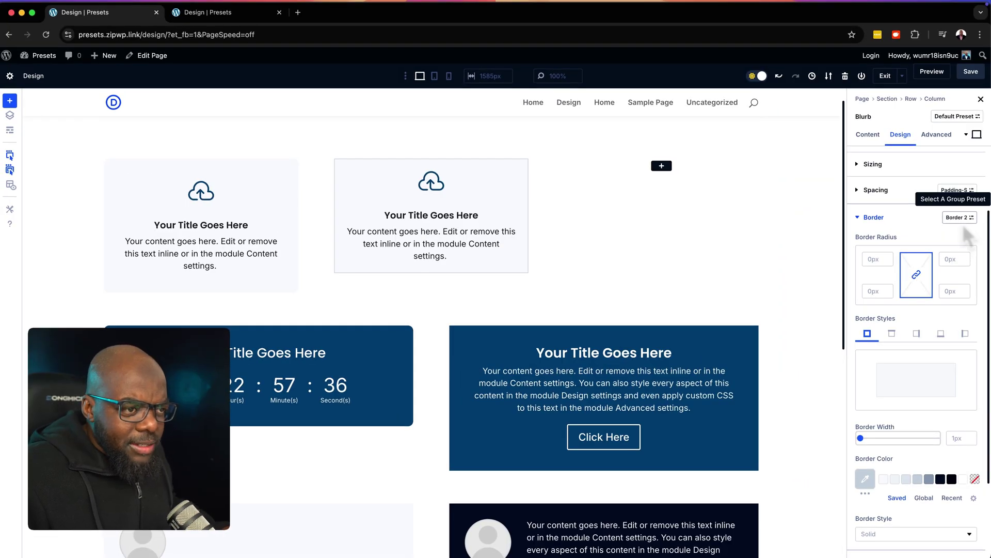
Rename the second blurb's new border preset as boarder-1 and save the preset
click(960, 218)
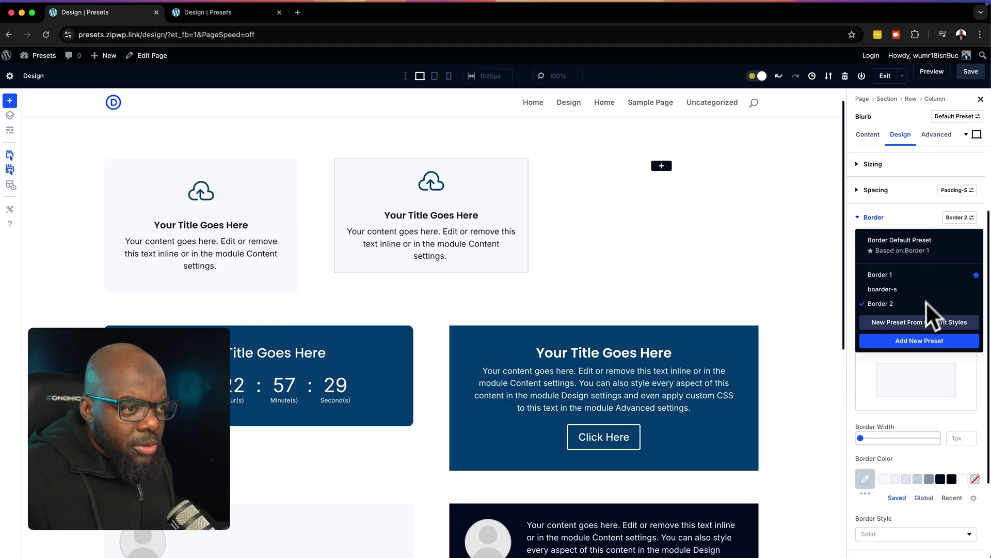
mouse_move(920, 309)
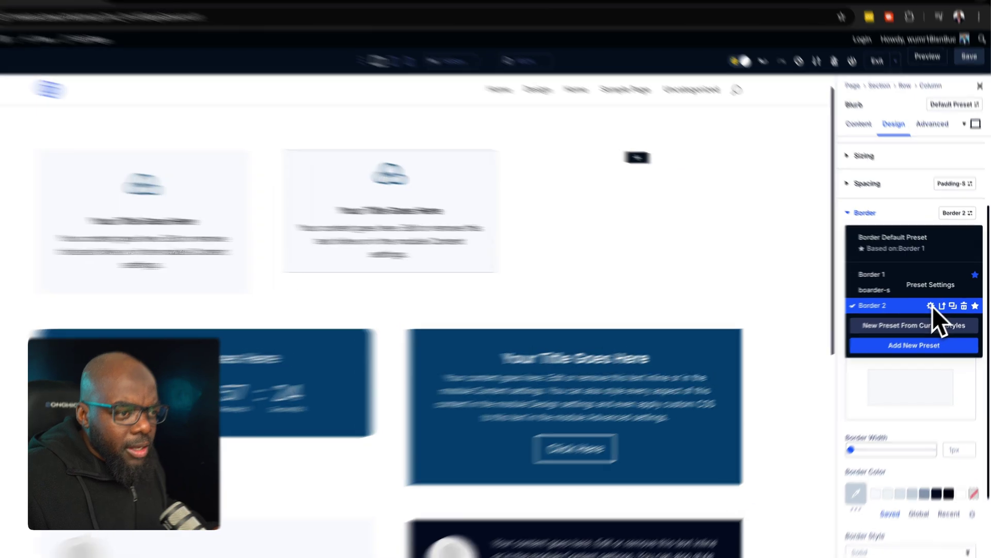
click(935, 303)
triple_click(872, 247)
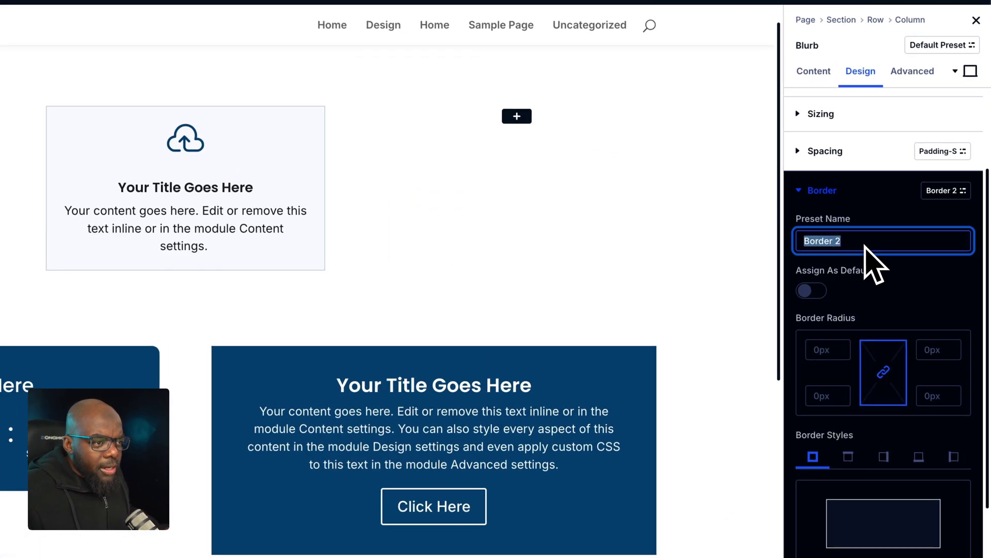
text(1px)
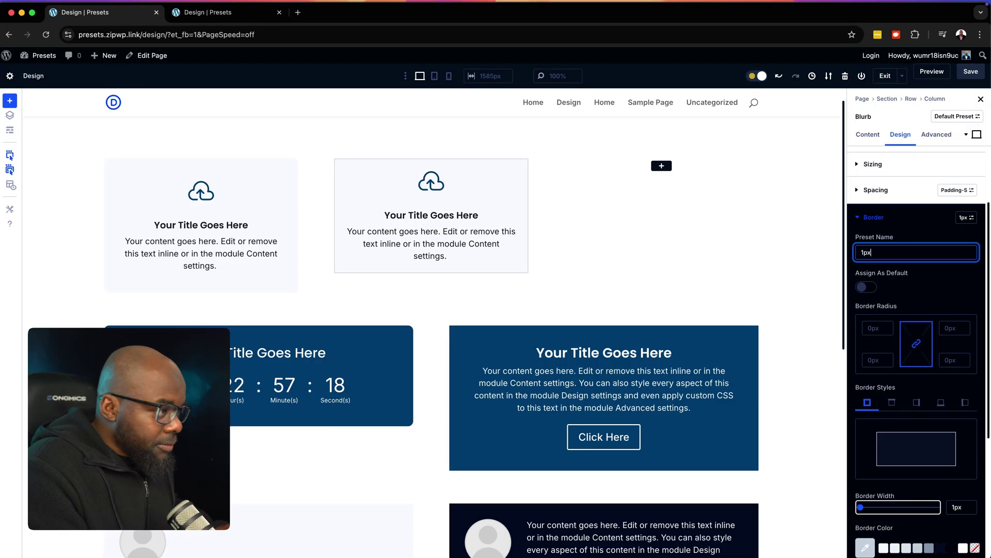
key(Home)
text(boarder-)
key(BackSpace)
key(BackSpace)
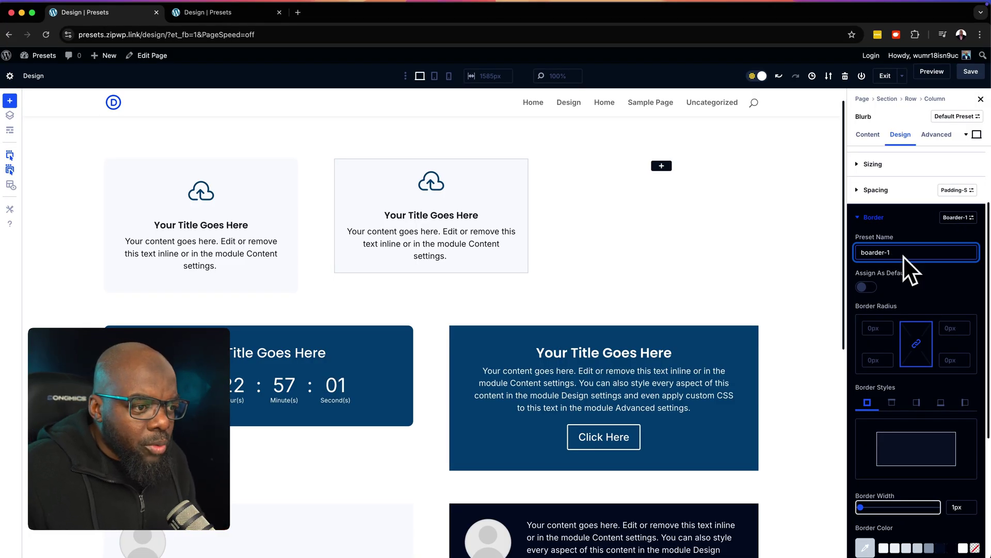
scroll(942, 433, down, 5)
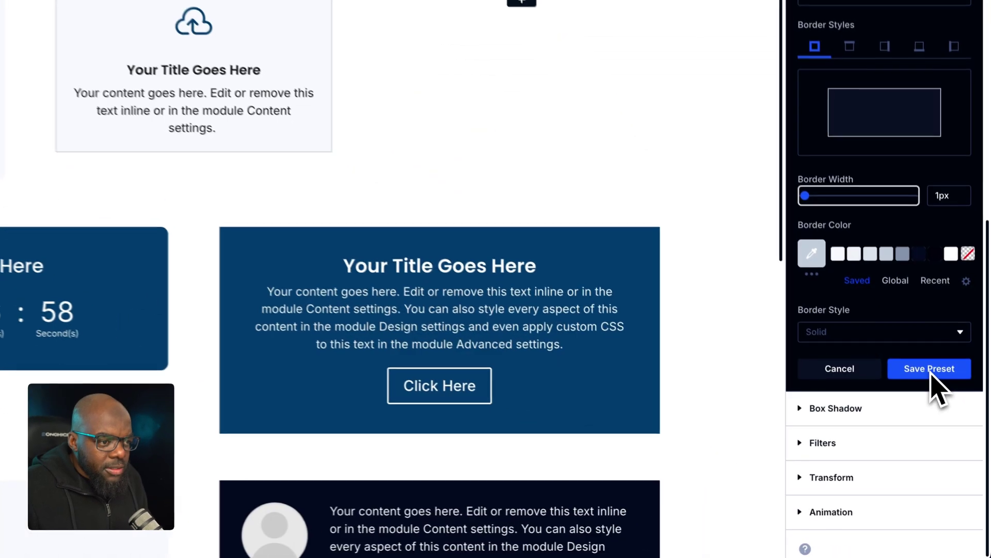
click(930, 369)
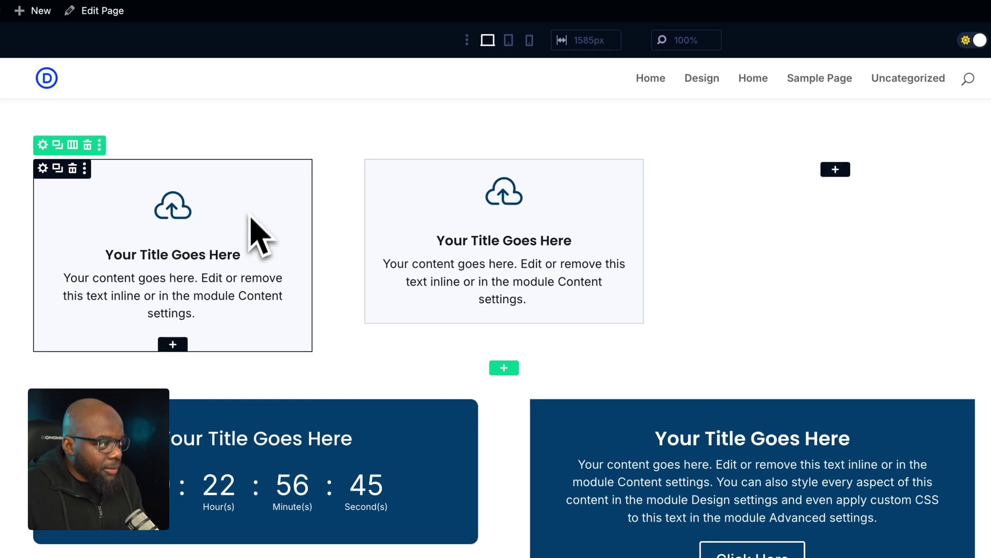
Switch the first blurb's border preset from boarder-s to boarder-1
click(266, 239)
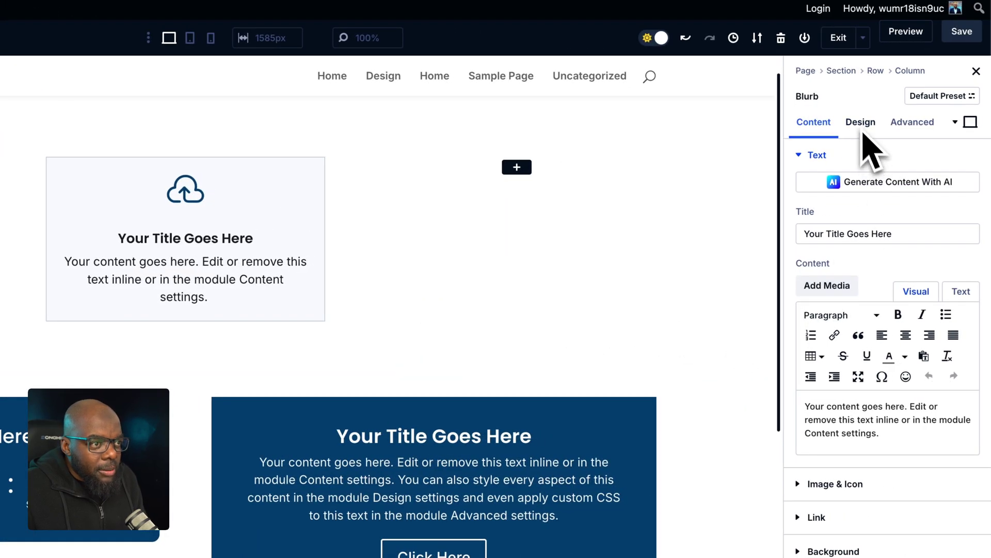
click(861, 126)
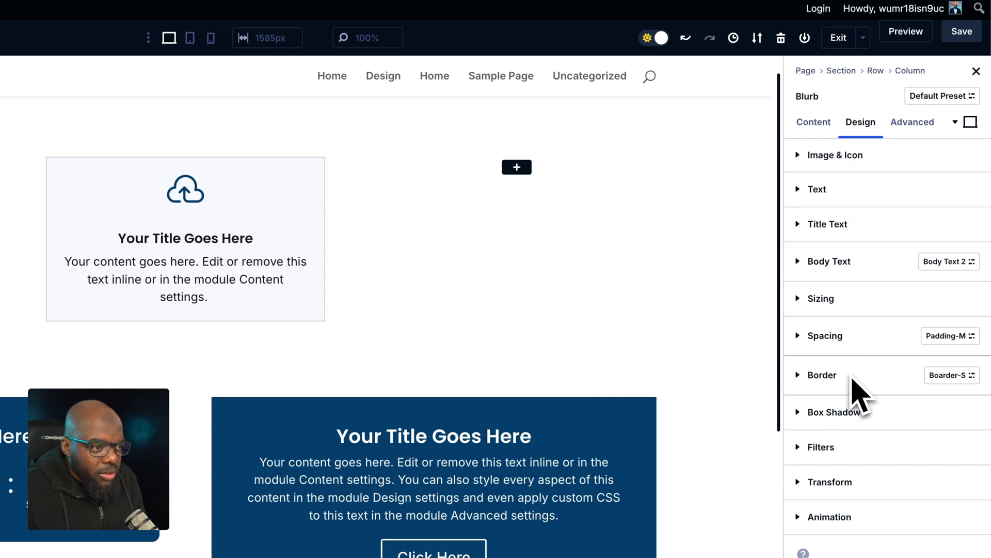
click(857, 380)
scroll(857, 398, down, 3)
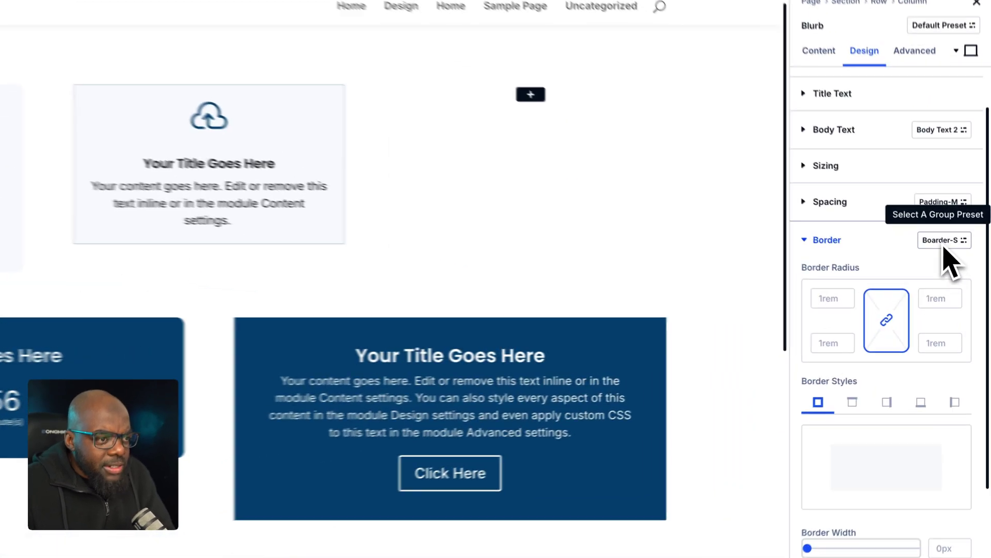
click(945, 242)
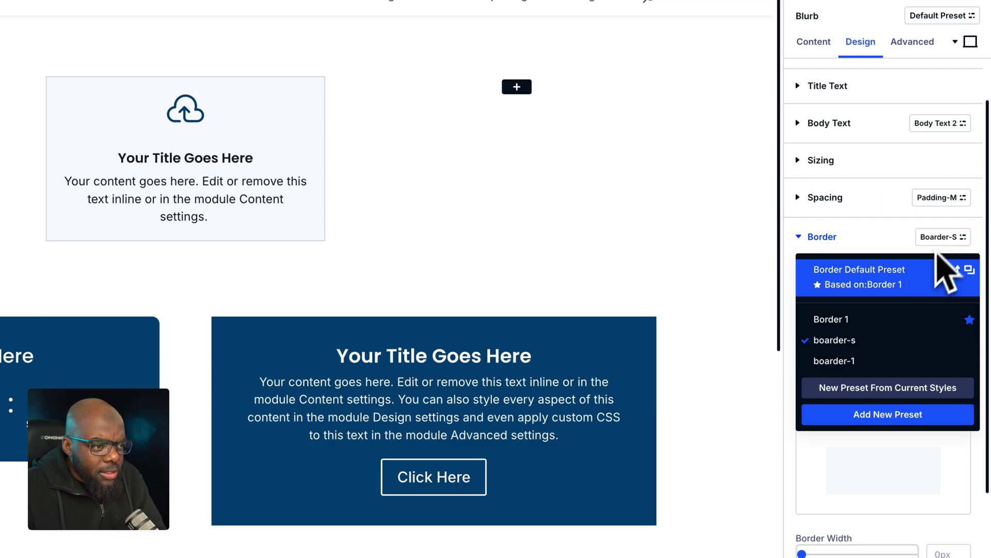
click(883, 361)
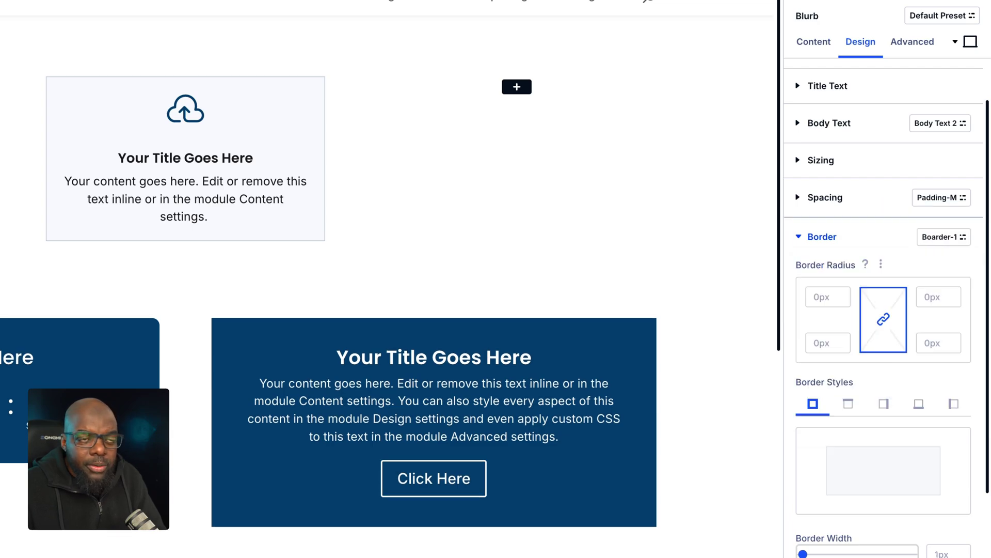
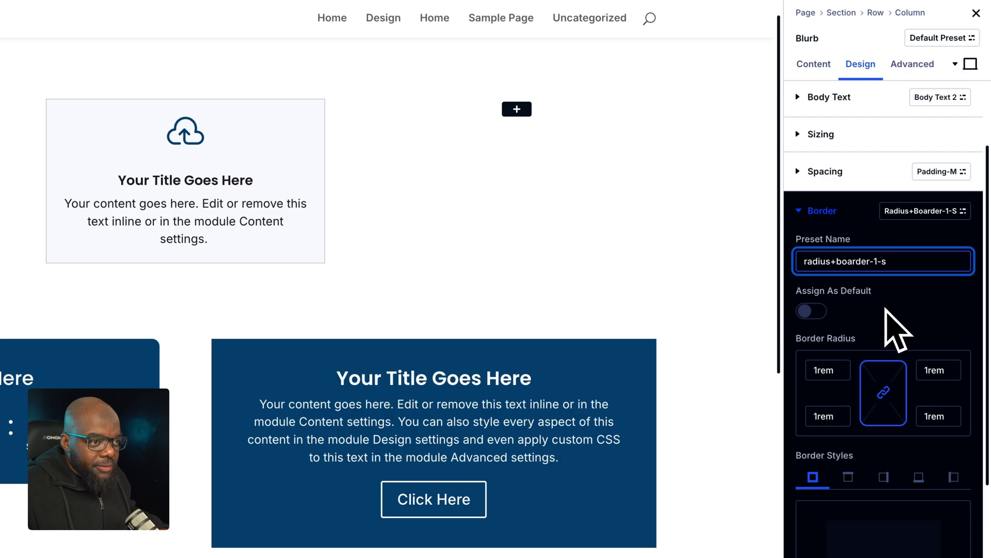
Change the name of the first blurb's 1rem-radius border preset to radius+boarder-s-1
key(BackSpace)
key(BackSpace)
text(-1)
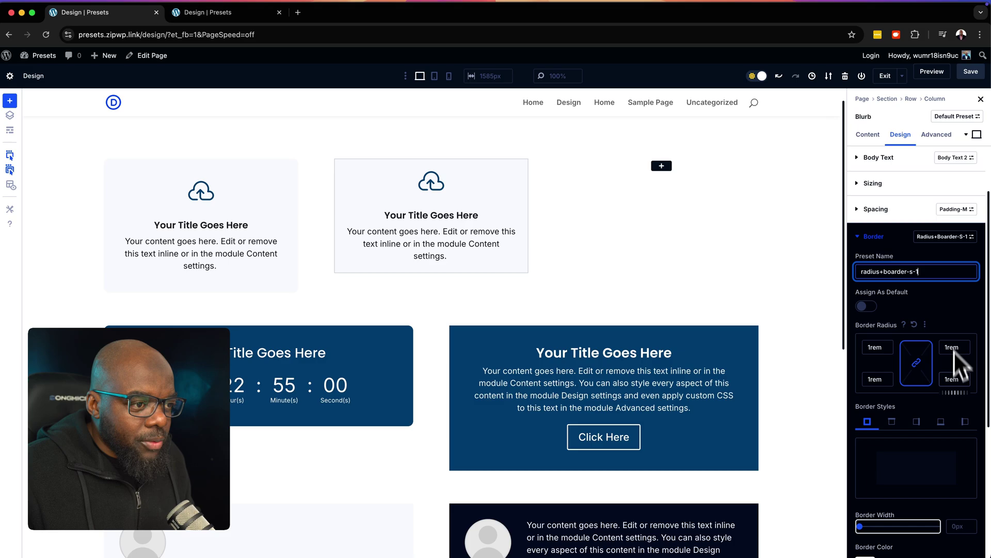
Save the renamed radius+boarder-s-1 border preset of the first blurb and accept the site-wide update
scroll(946, 503, down, 5)
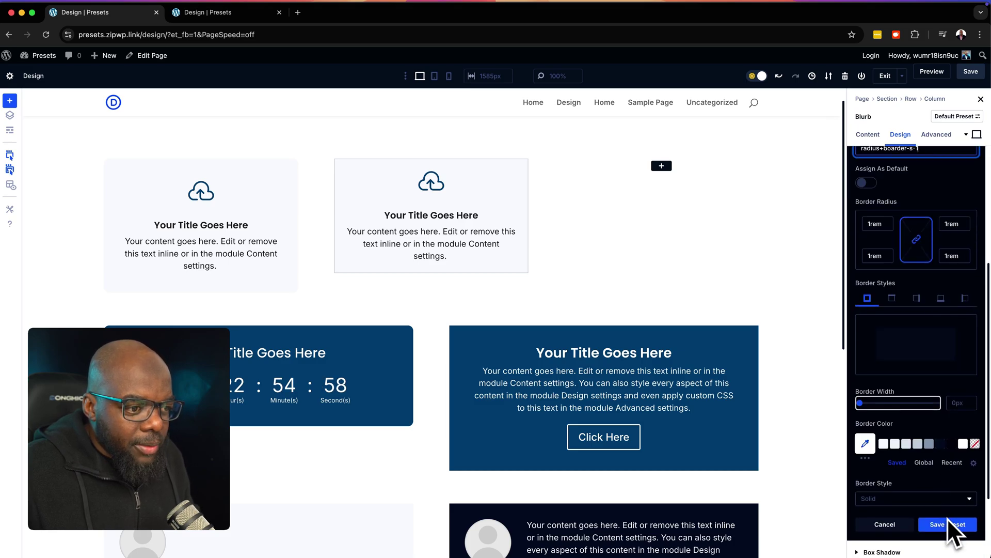
click(947, 520)
click(930, 510)
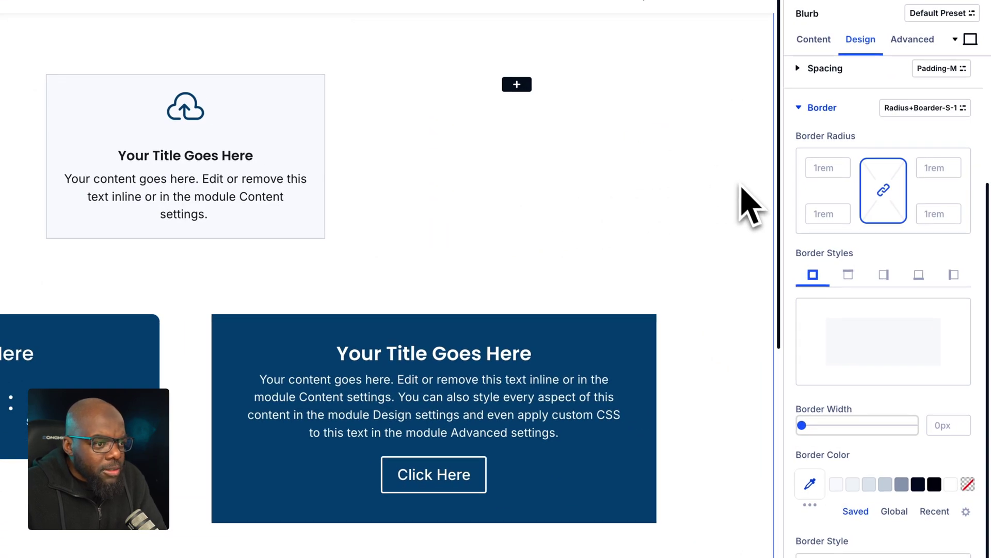
Edit the first blurb's radius+boarder-s-1 border preset, setting the border width to 1px and the border color to #cbd5e1
click(924, 110)
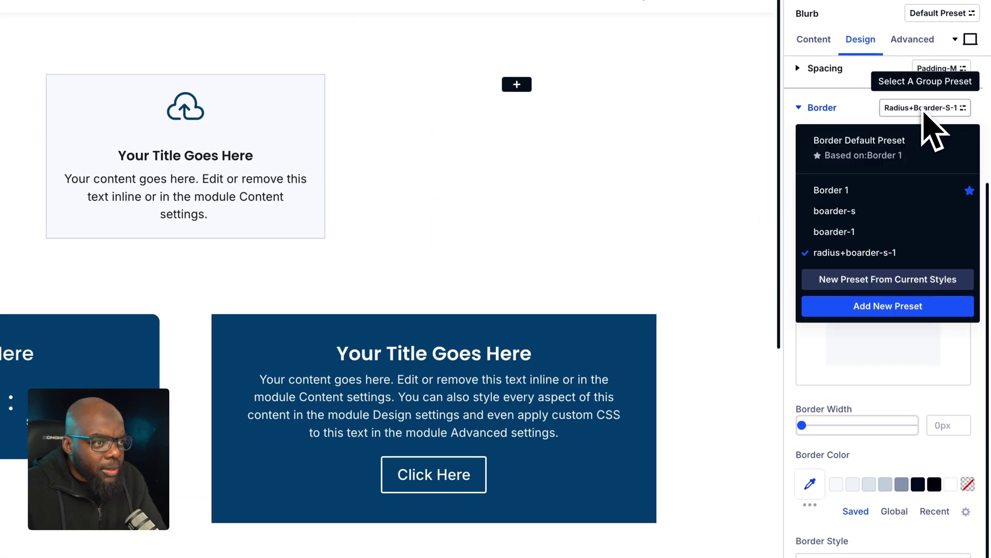
mouse_move(947, 243)
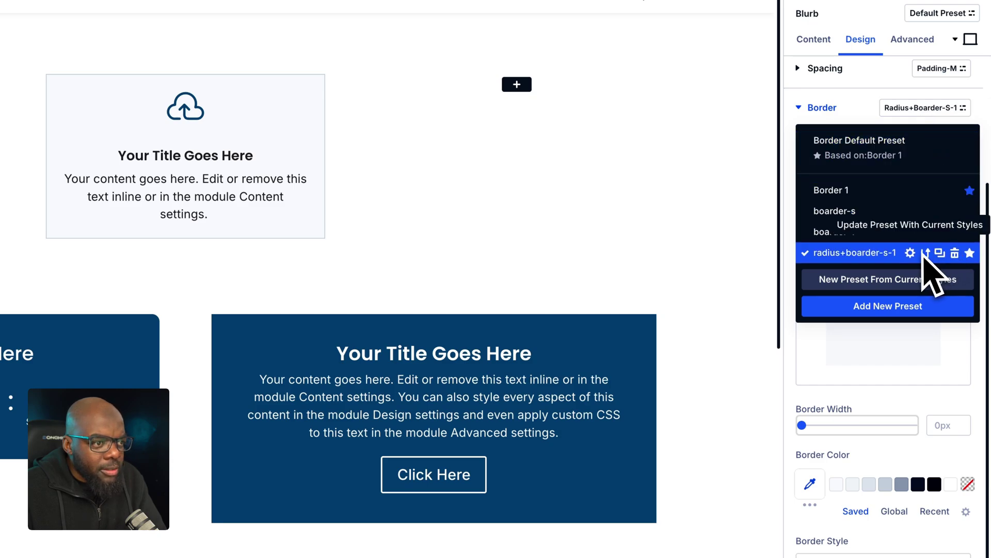
click(910, 253)
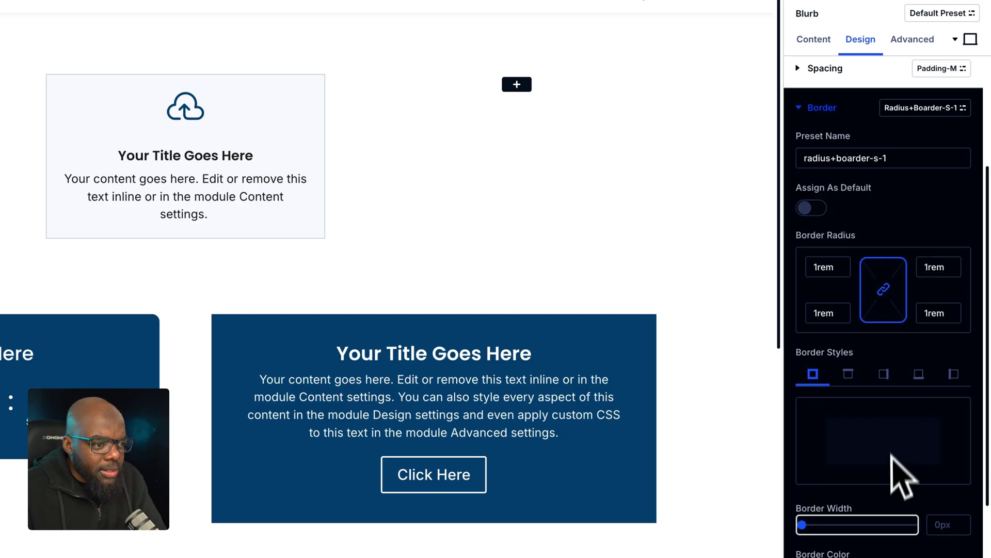
scroll(892, 473, down, 1)
click(964, 458)
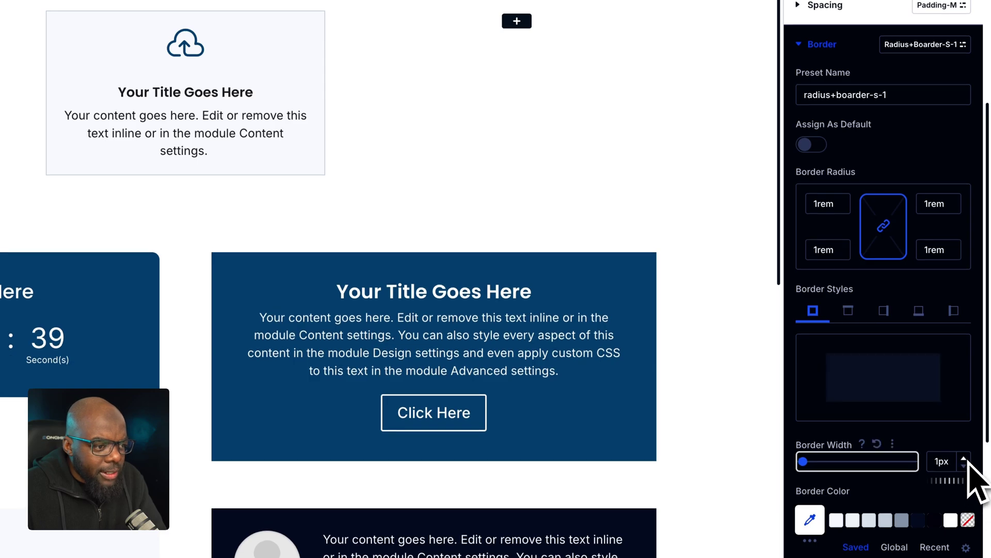
click(887, 521)
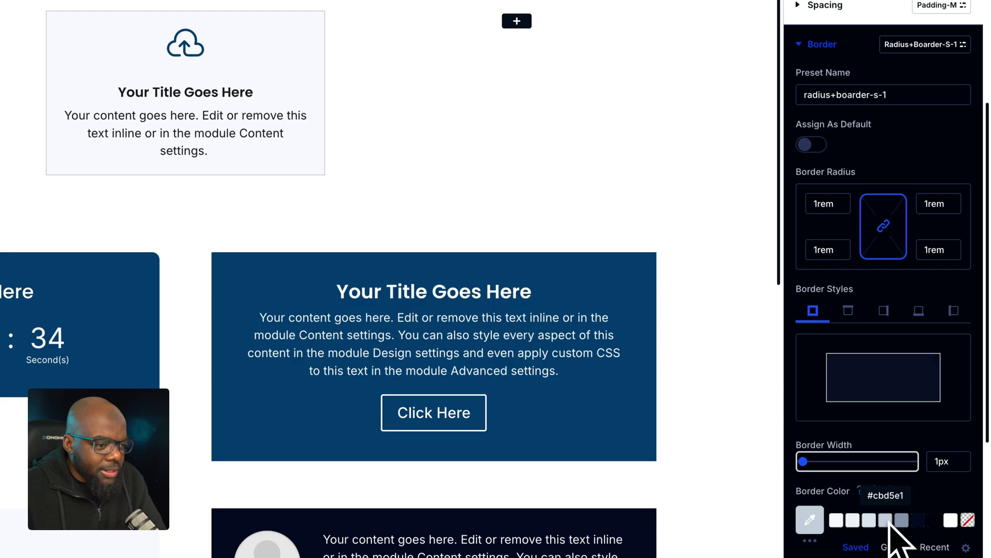
Save the edited radius+boarder-s-1 preset and apply the update to all Border groups using it across the site
scroll(925, 170, up, 2)
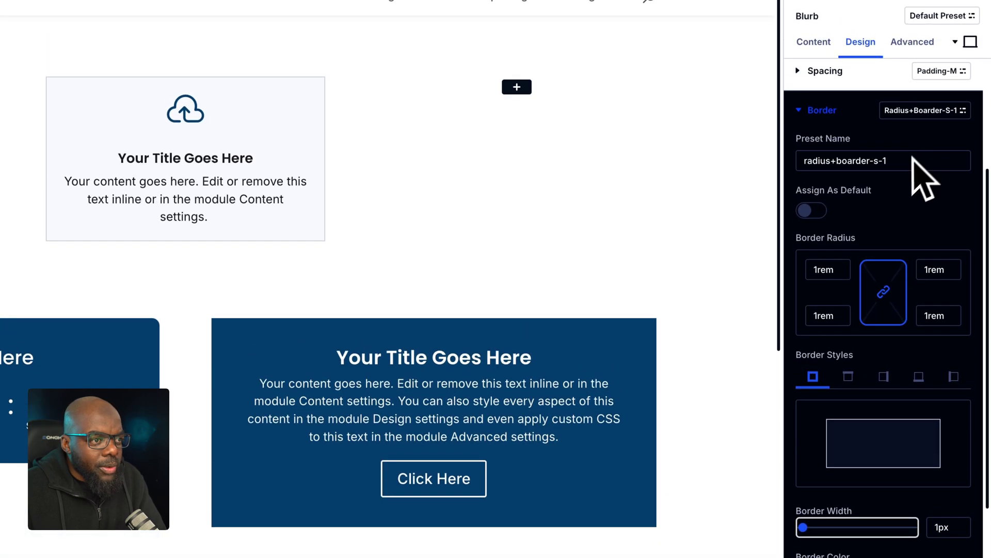
click(947, 111)
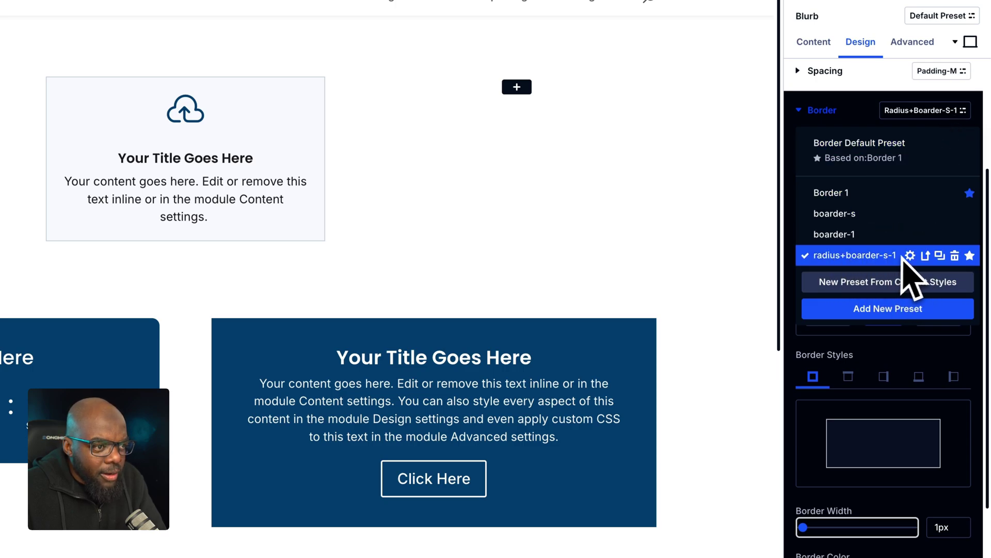
click(927, 257)
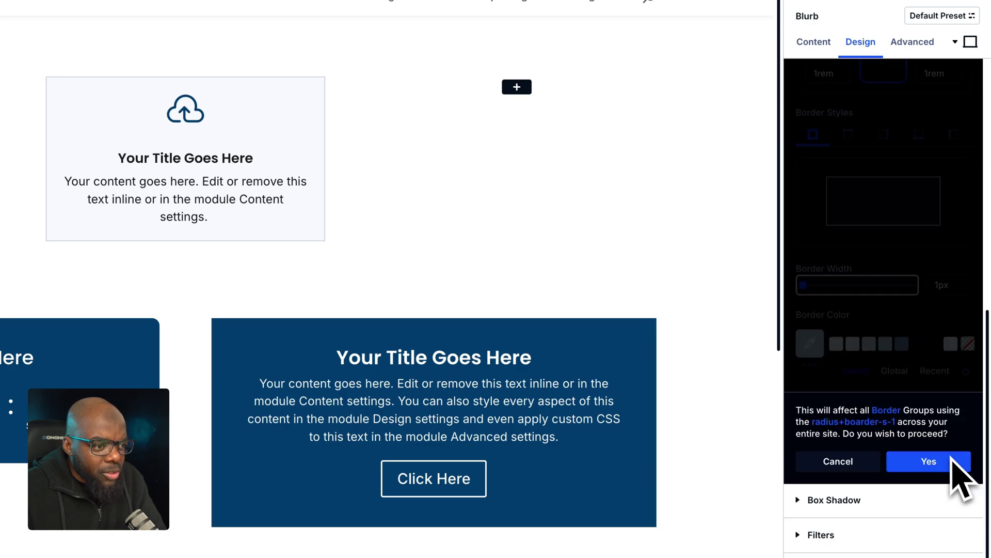
click(942, 463)
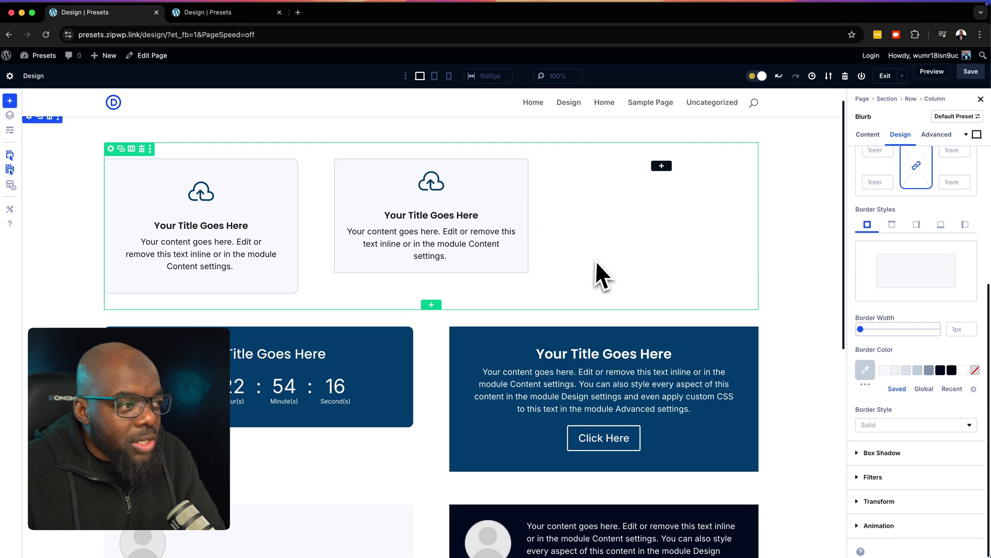
Switch the second blurb's border preset to radius+boarder-s-1
click(494, 205)
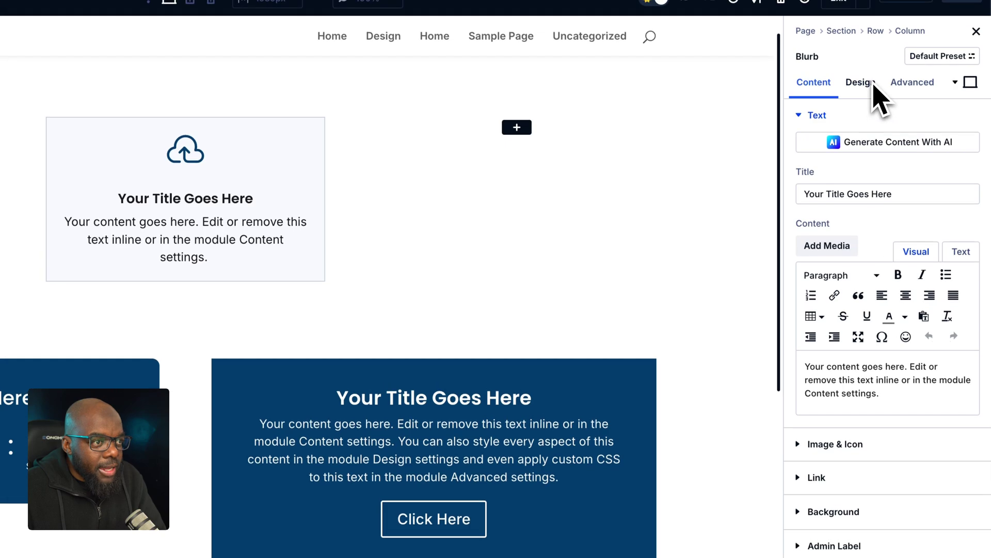
click(861, 82)
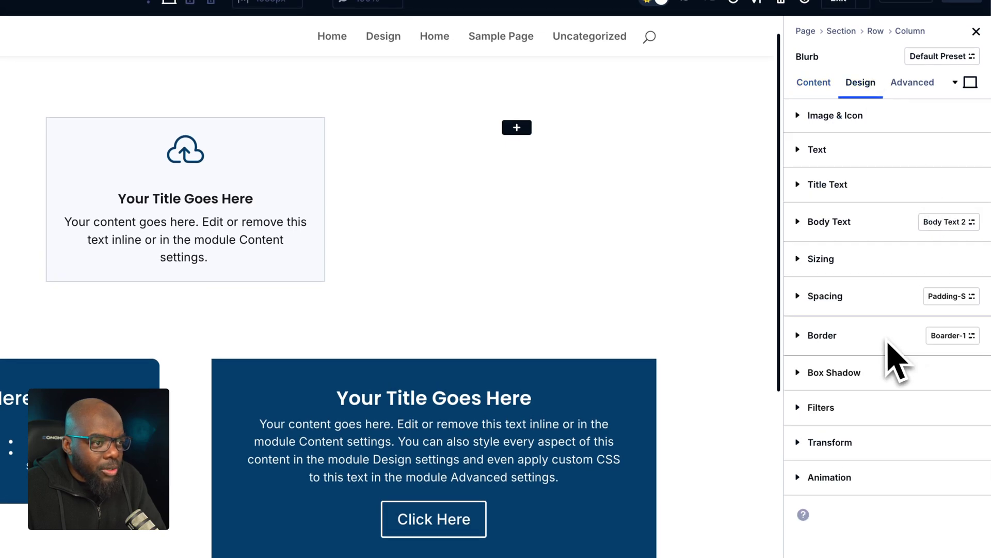
click(804, 338)
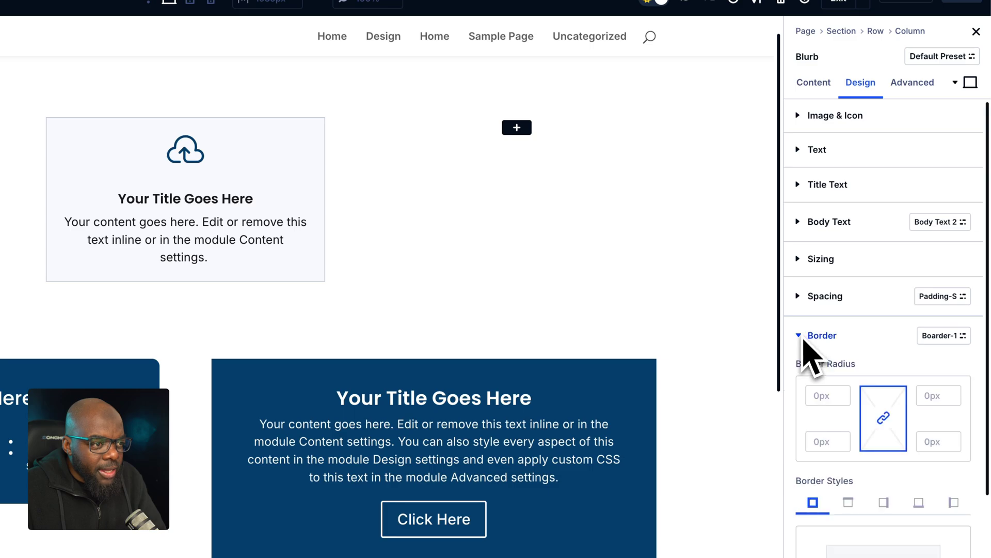
click(803, 340)
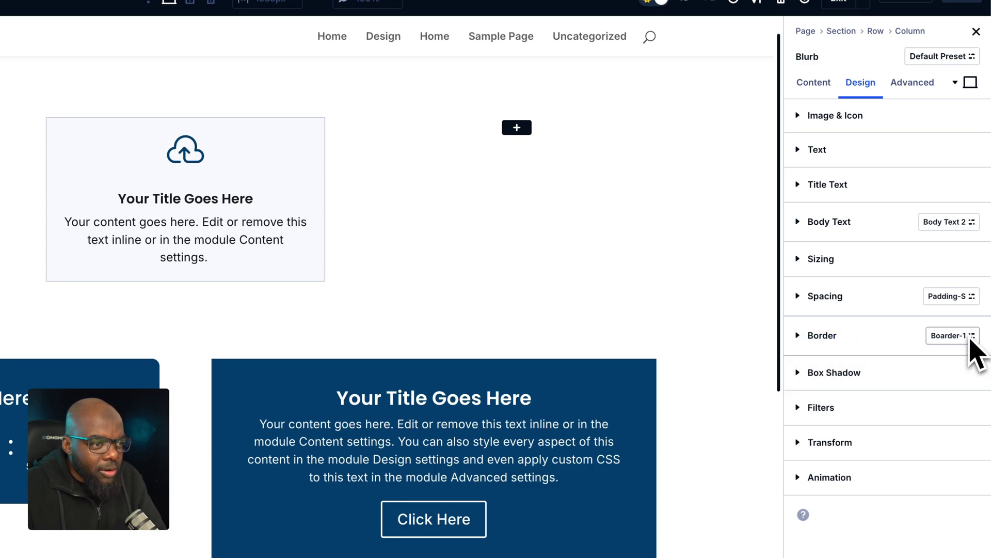
click(971, 336)
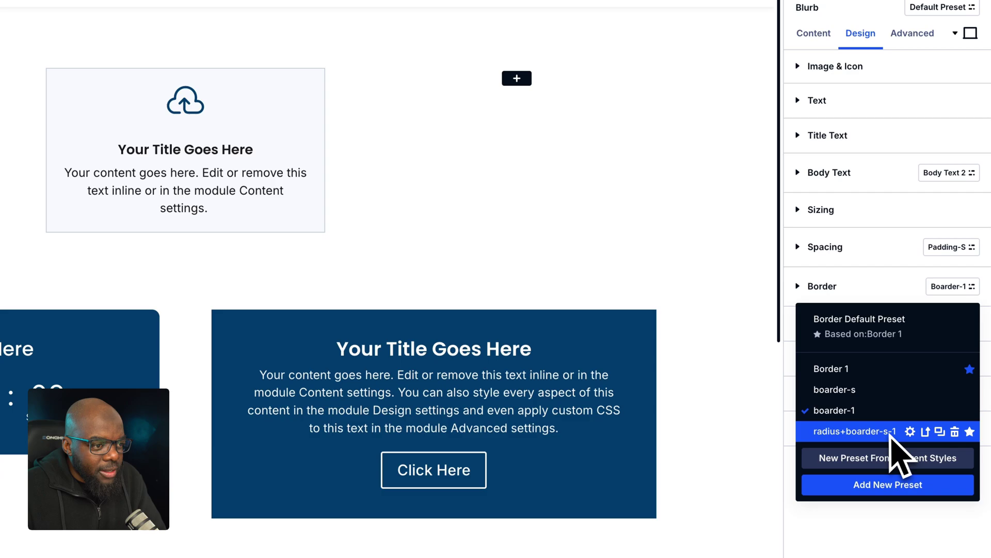
click(857, 431)
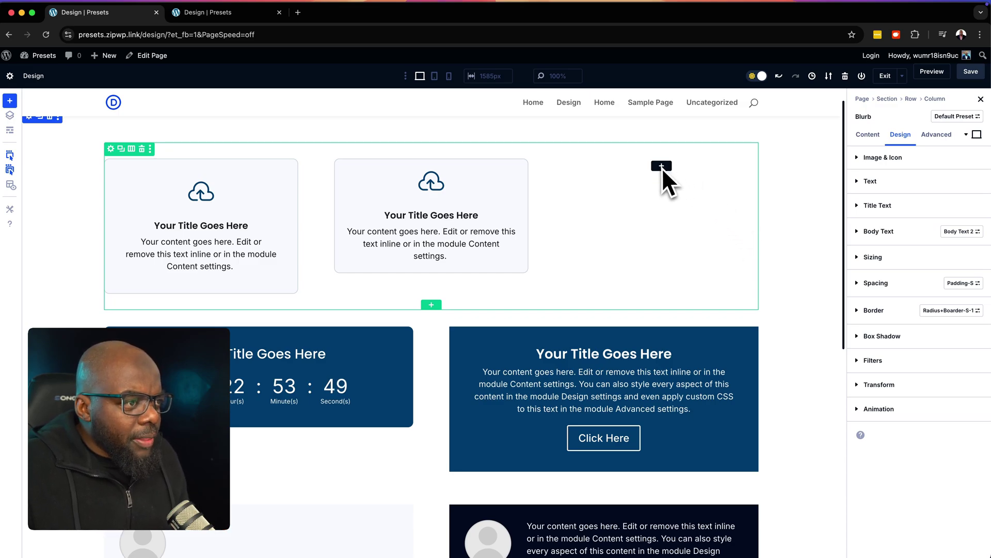
Insert an Accordion module into the empty third column of the blurb row
click(661, 166)
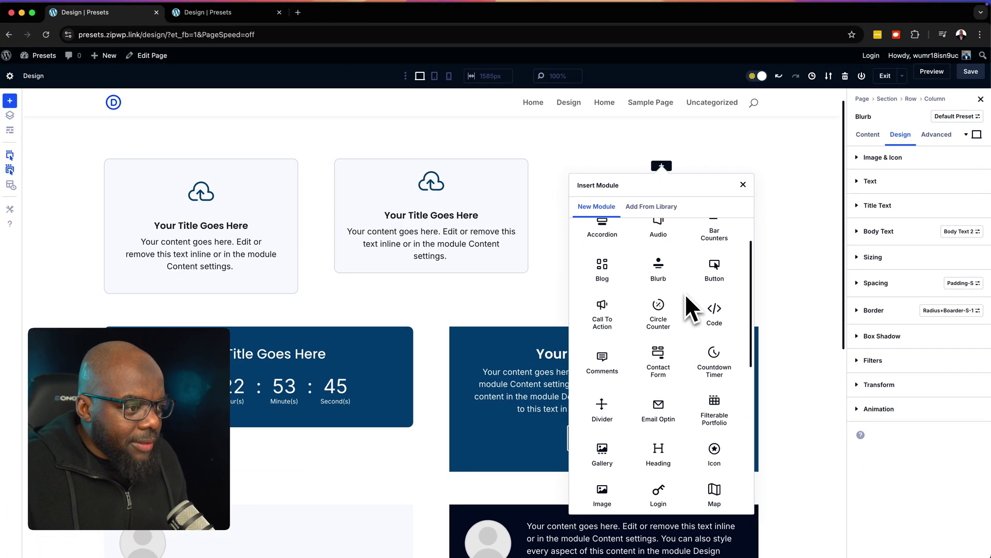
scroll(615, 342, down, 2)
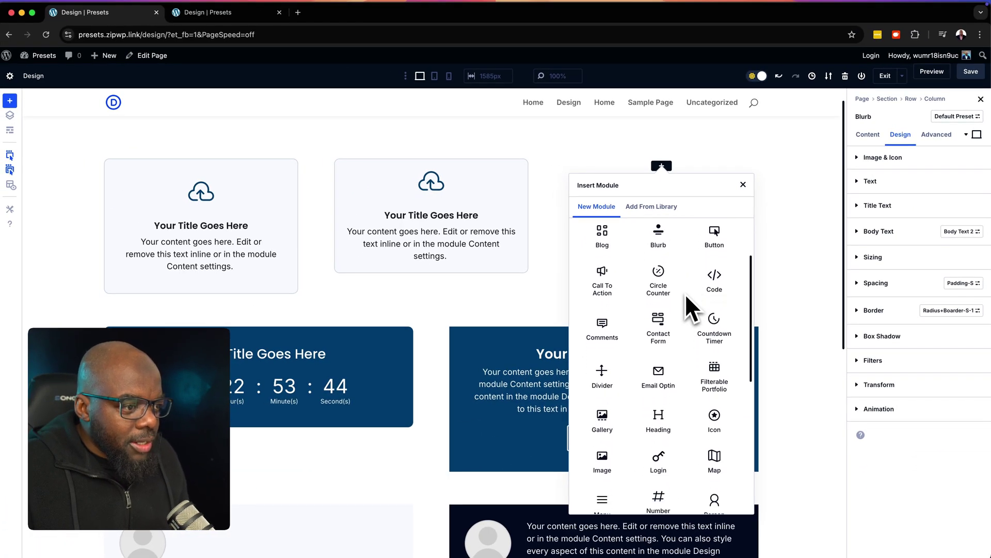
scroll(685, 294, down, 3)
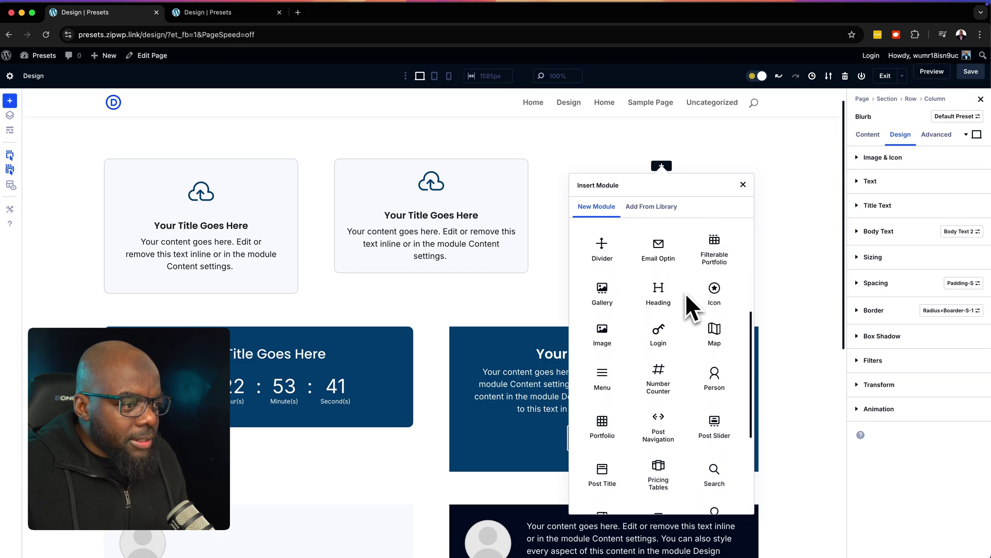
scroll(686, 292, down, 2)
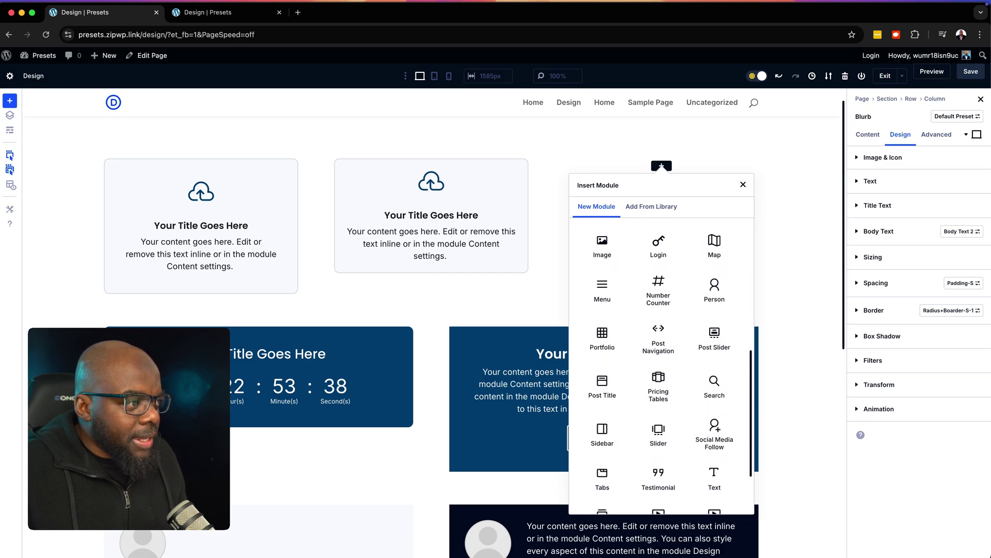
scroll(685, 292, down, 2)
scroll(685, 293, up, 10)
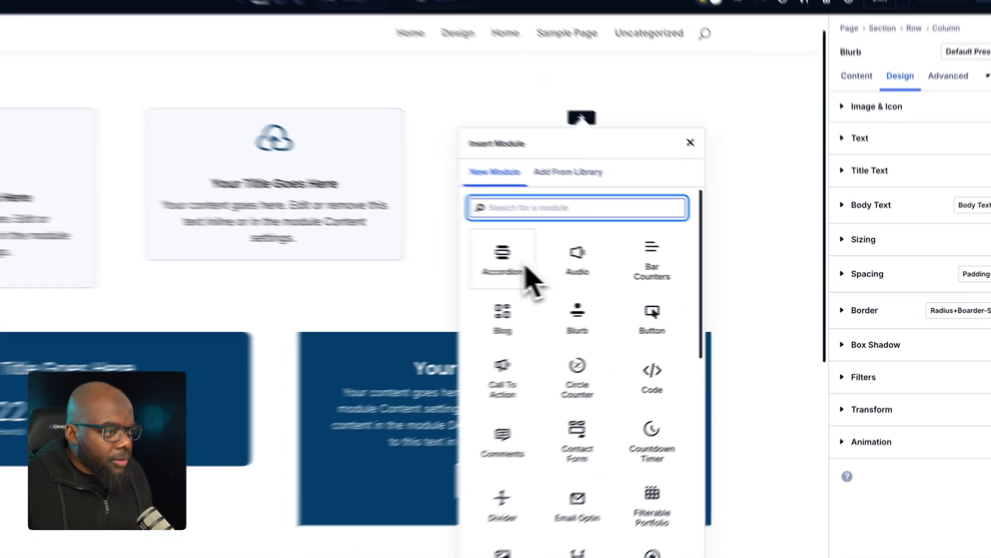
click(602, 268)
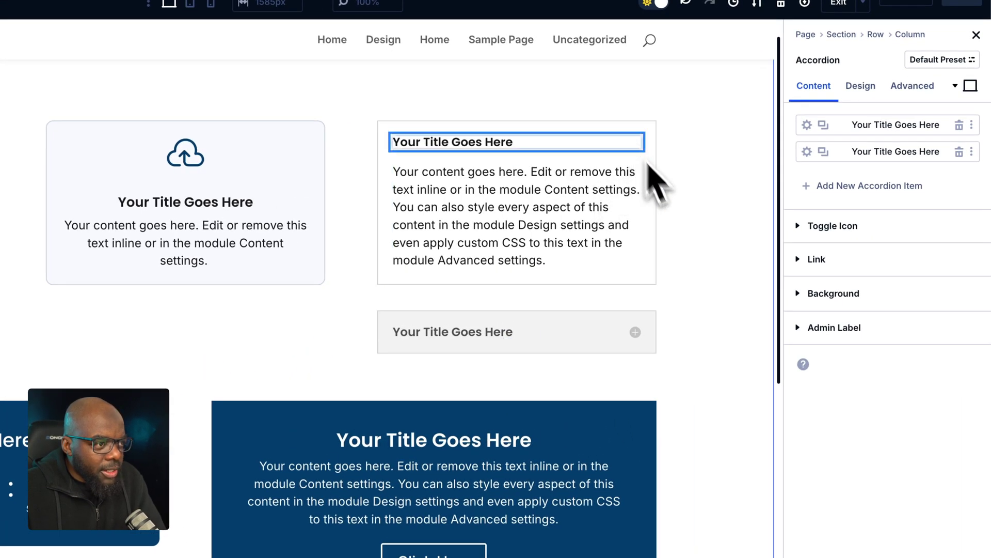
Apply the radius+boarder-s-1 border preset to the new accordion
click(861, 88)
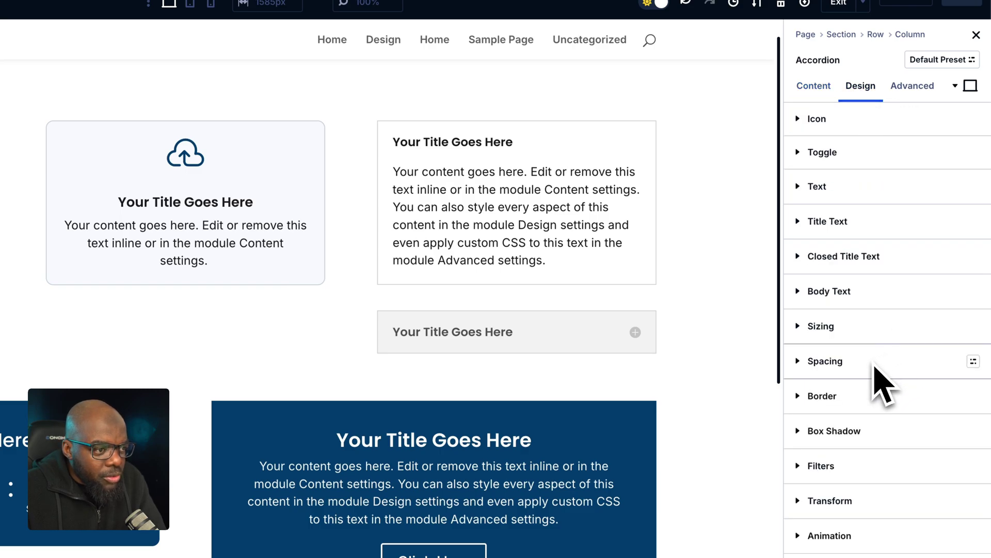
click(974, 396)
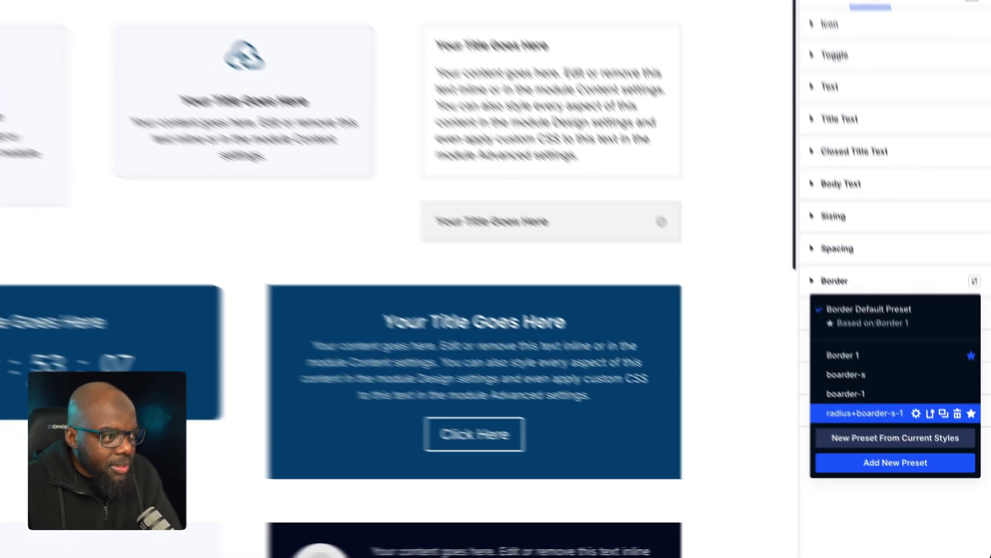
click(898, 448)
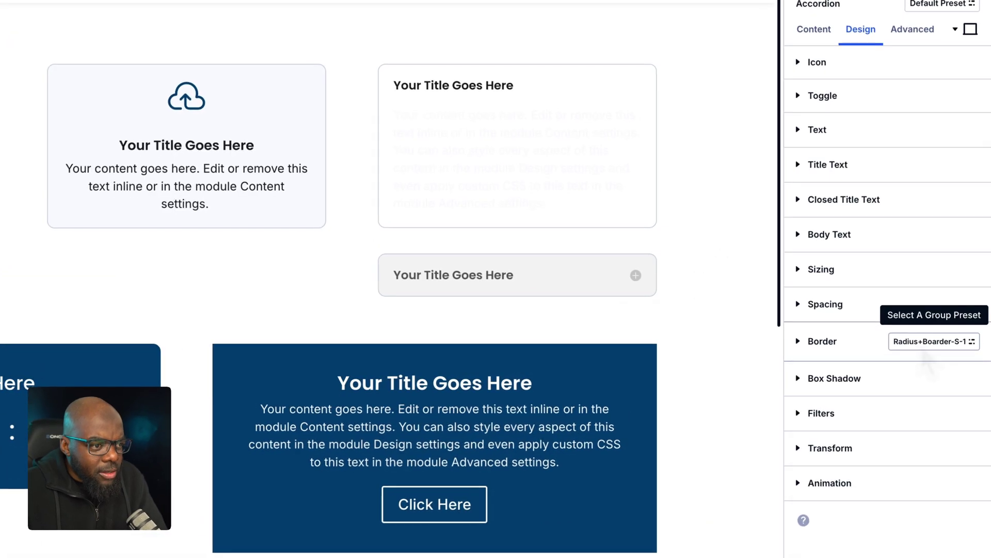
Switch the accordion's border preset to boarder-1
click(941, 353)
click(886, 466)
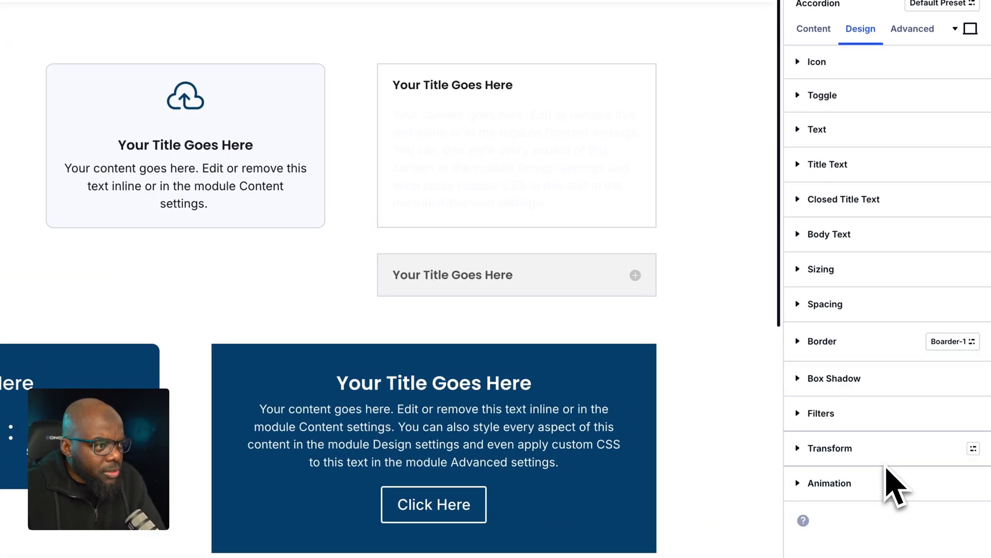
click(938, 344)
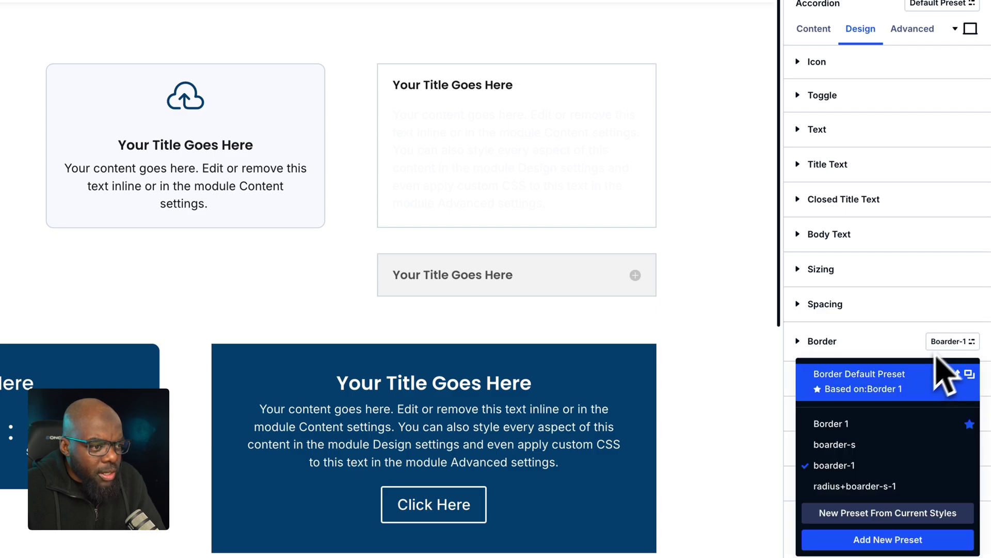
click(683, 204)
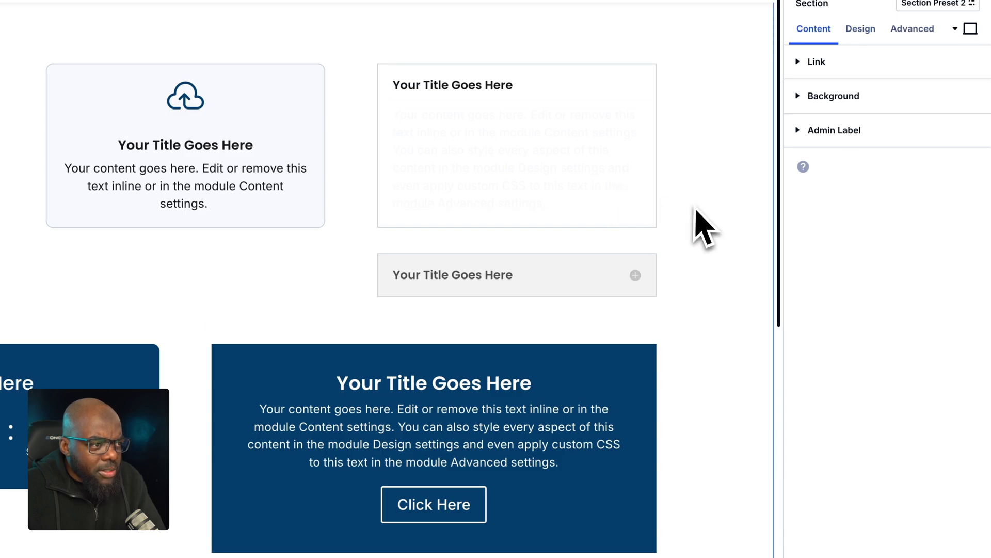
Apply the Body Text 2 group preset to the accordion's body text
click(387, 73)
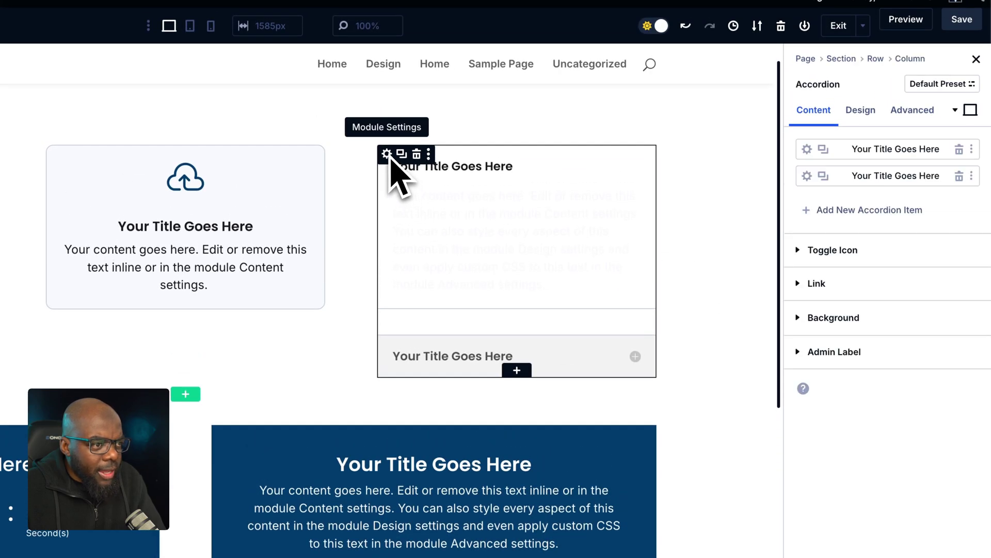
click(872, 110)
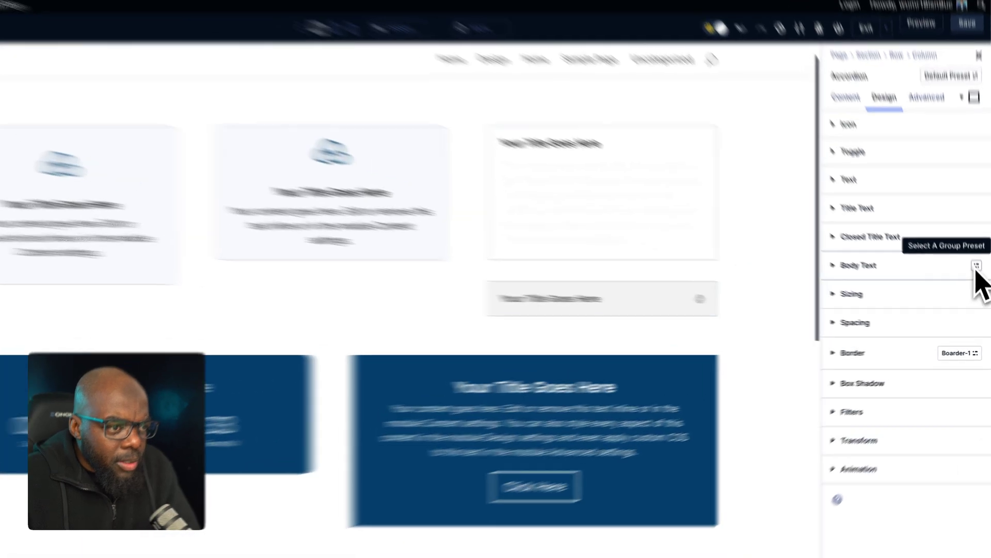
click(978, 277)
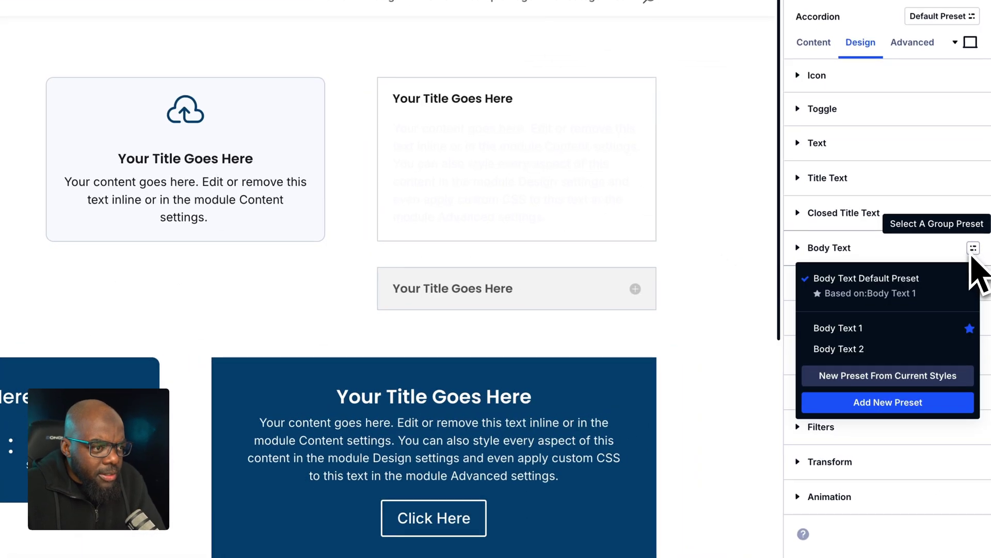
mouse_move(841, 347)
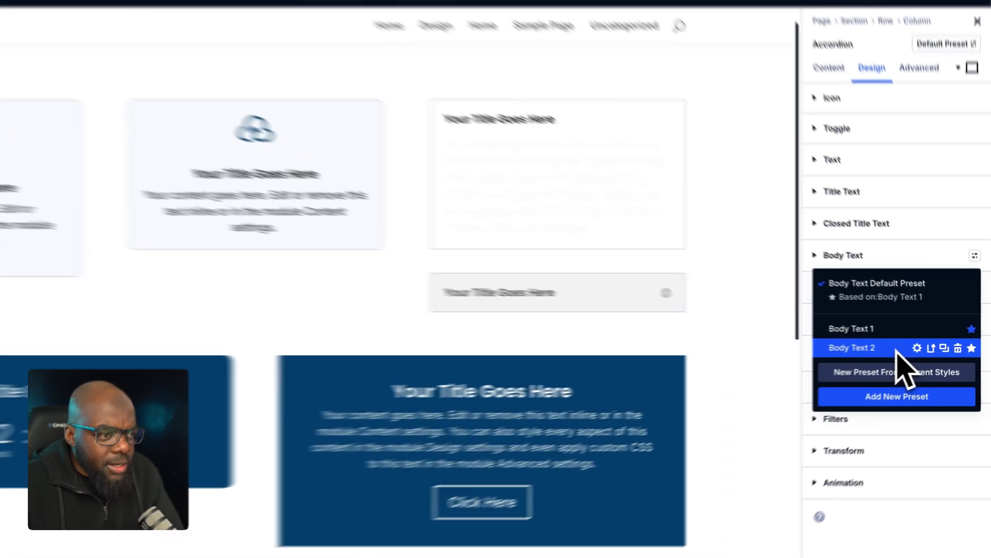
click(897, 350)
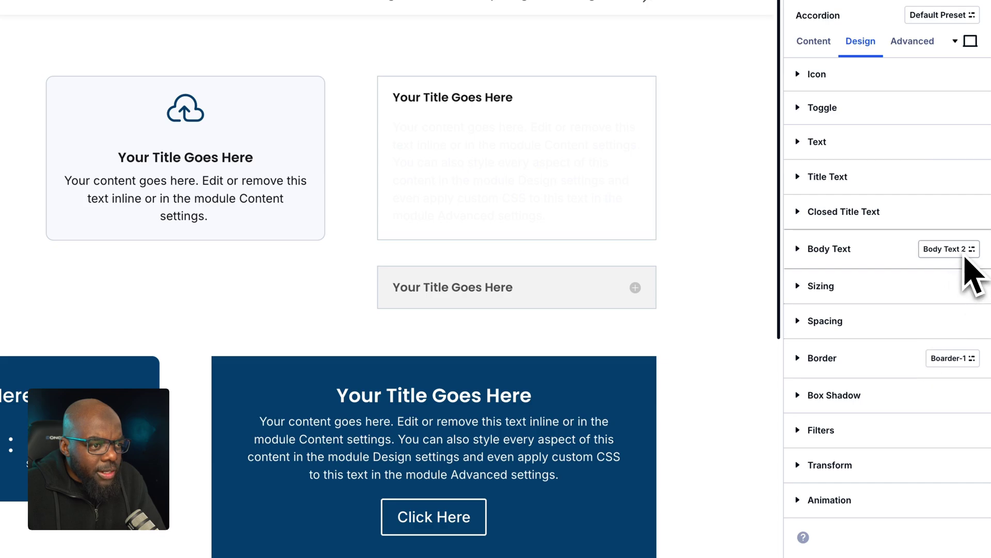
Rename the Body Text 1 group preset as body-text-l and save it
click(971, 250)
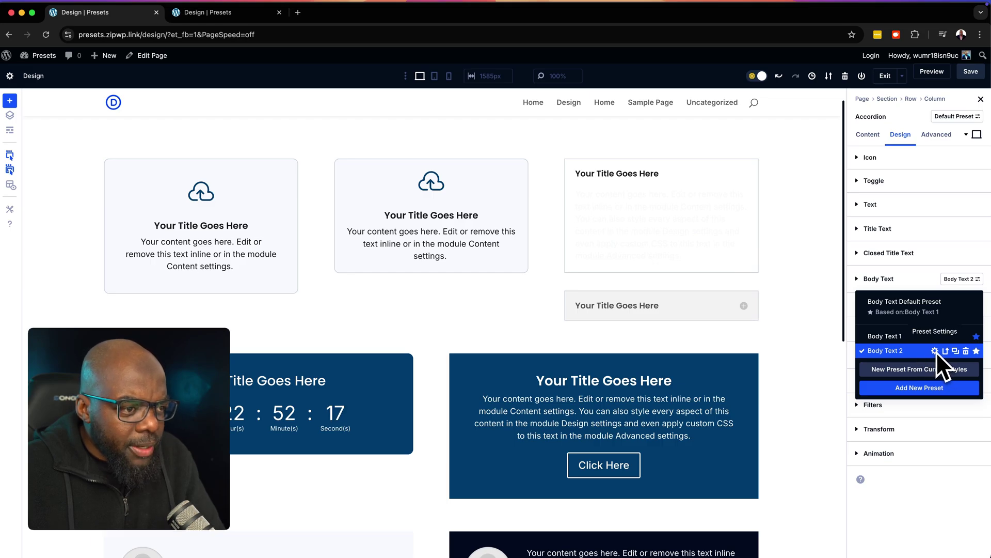
click(935, 336)
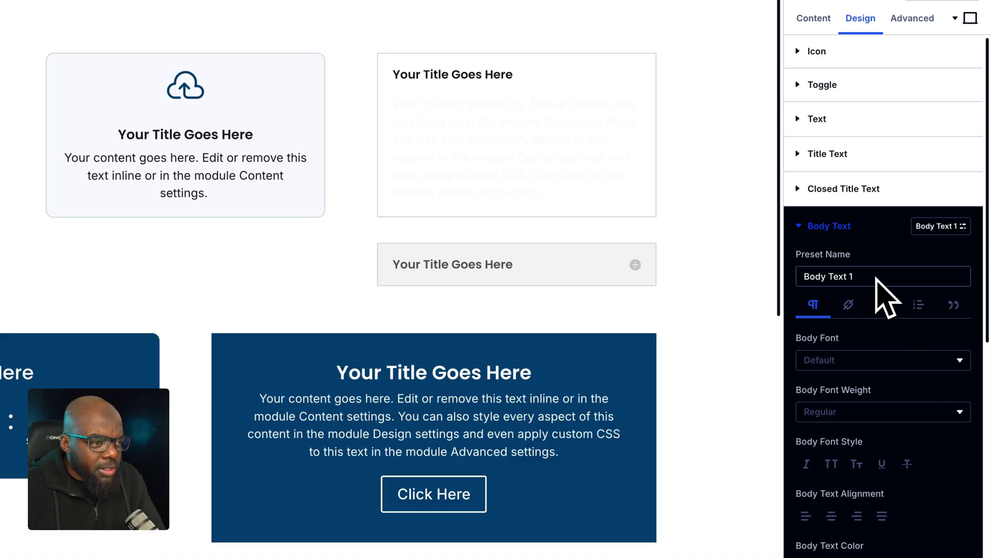
double_click(876, 279)
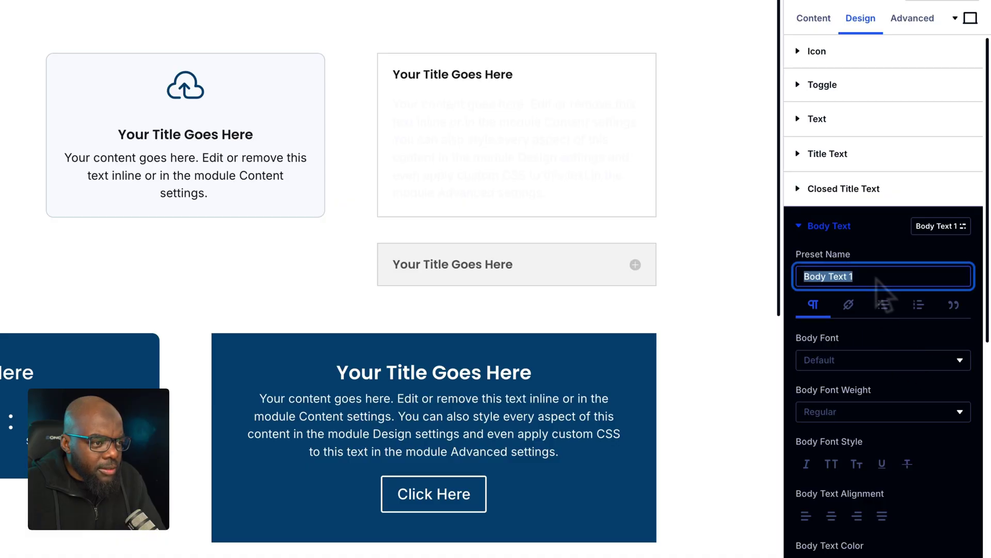
text(body-text-l)
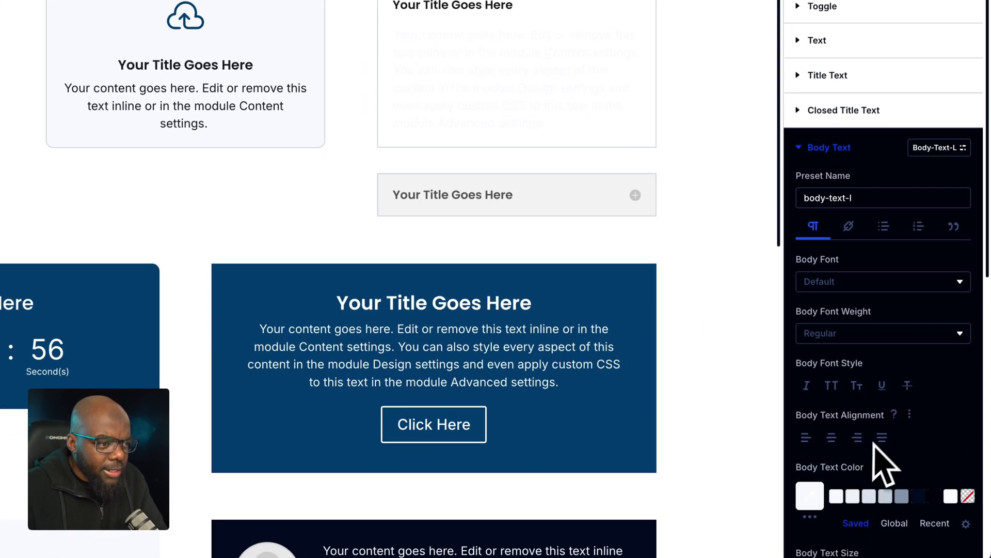
scroll(874, 444, down, 3)
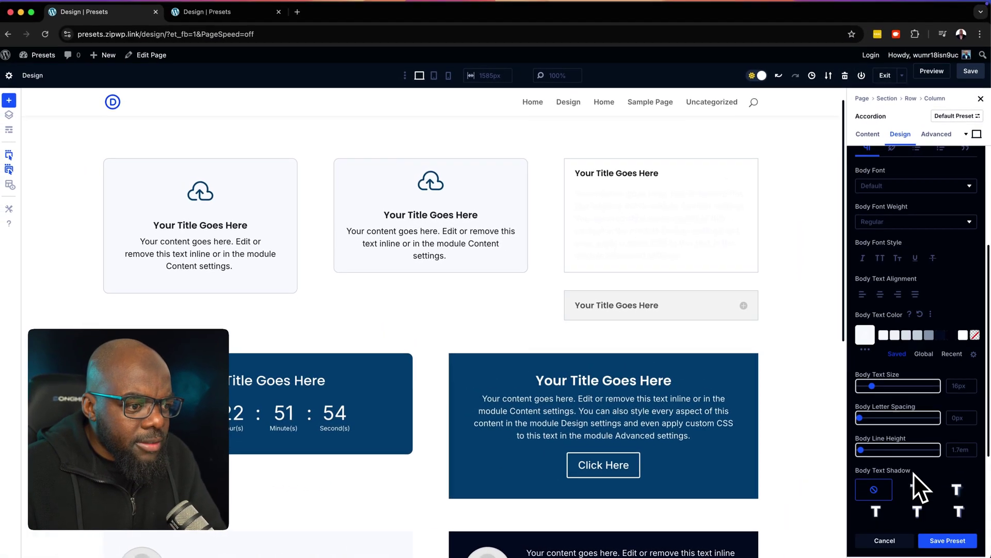
scroll(913, 473, down, 2)
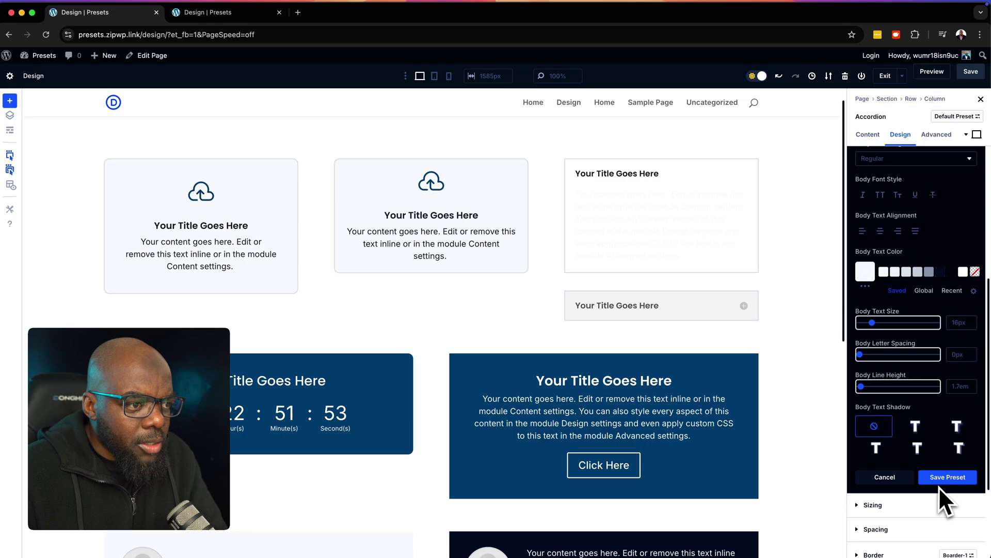
click(947, 477)
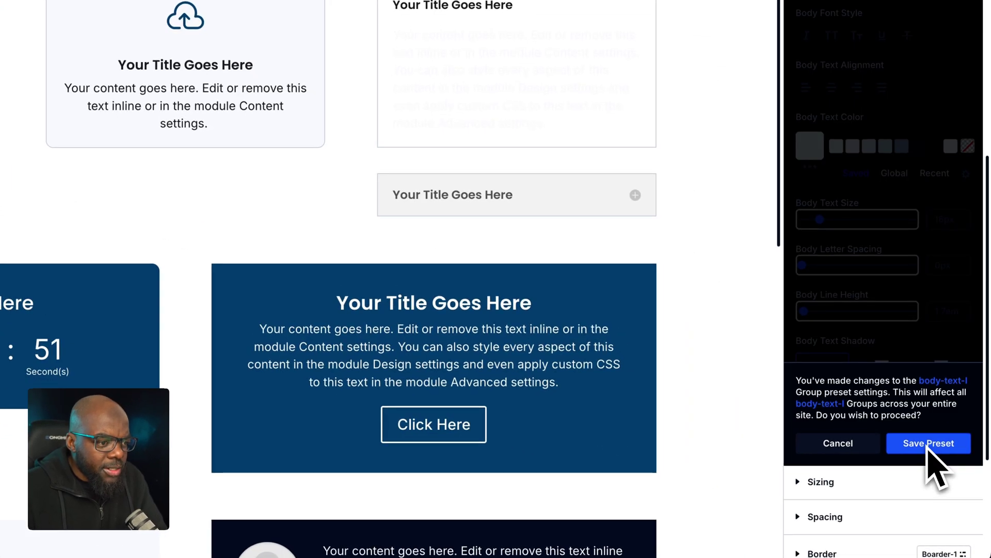
click(928, 445)
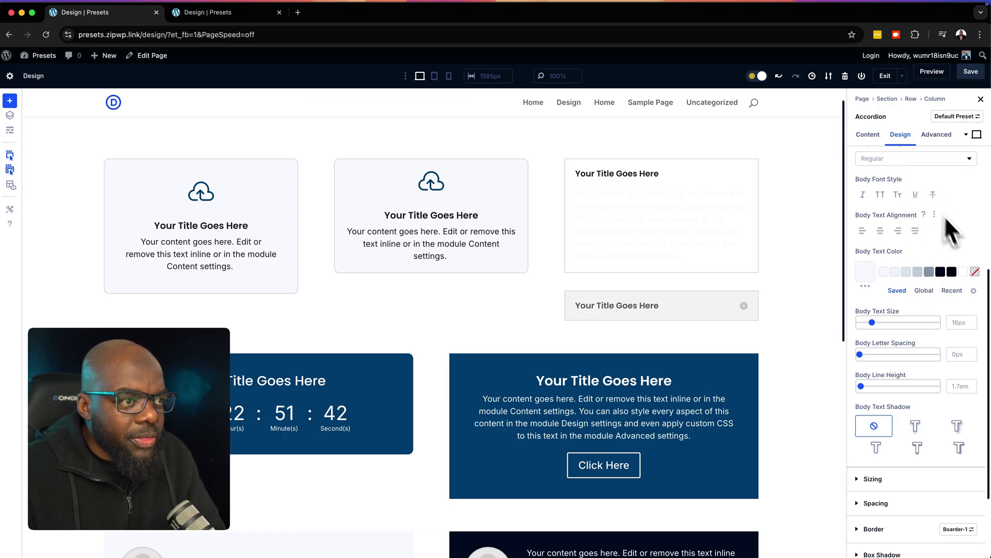
Set the body text color of the Body Text 2 group preset to a dark saved swatch
scroll(974, 207, up, 5)
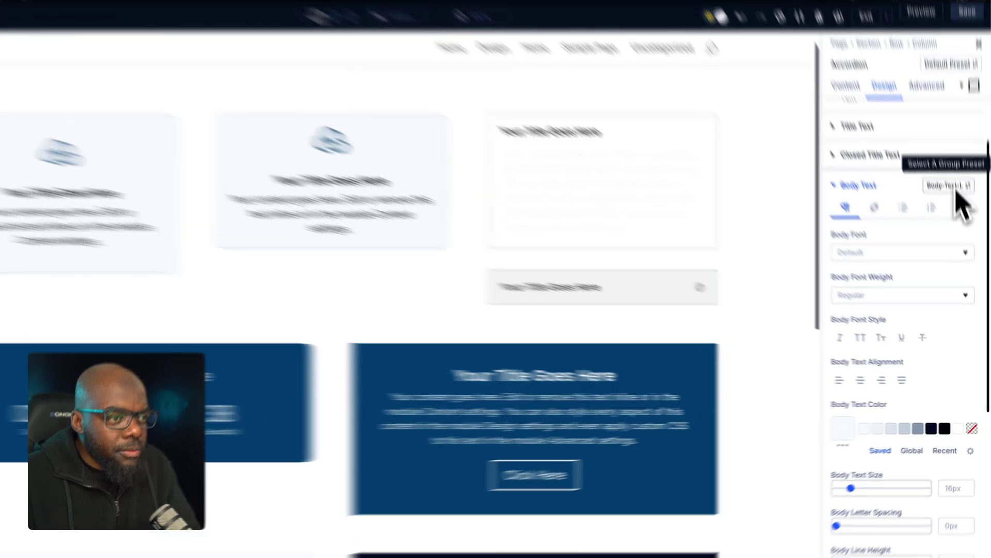
click(961, 222)
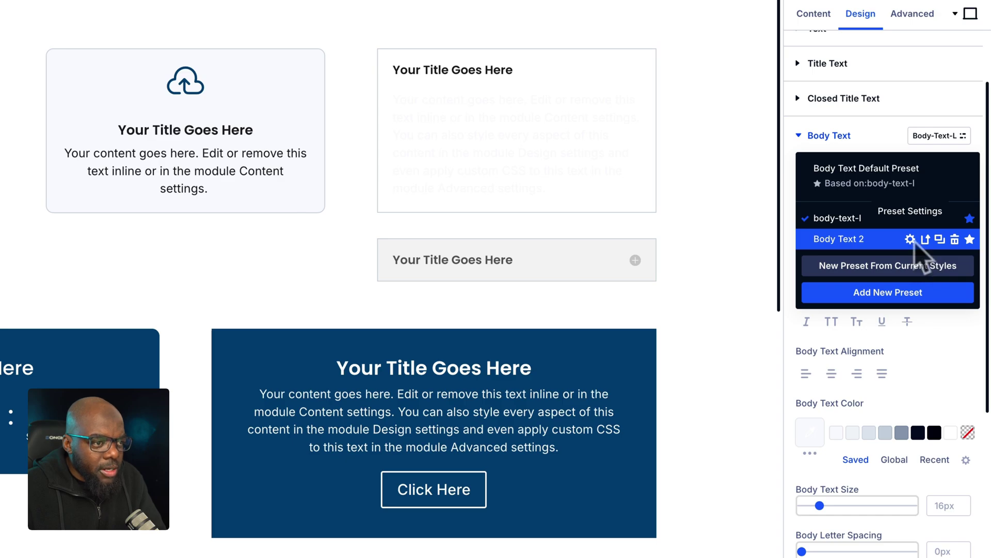
click(912, 240)
scroll(944, 489, down, 1)
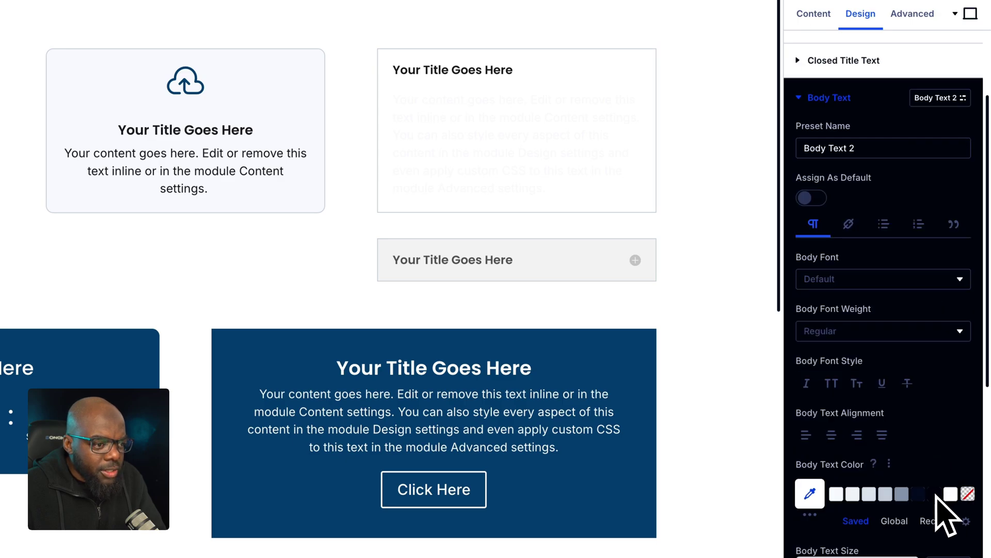
click(935, 494)
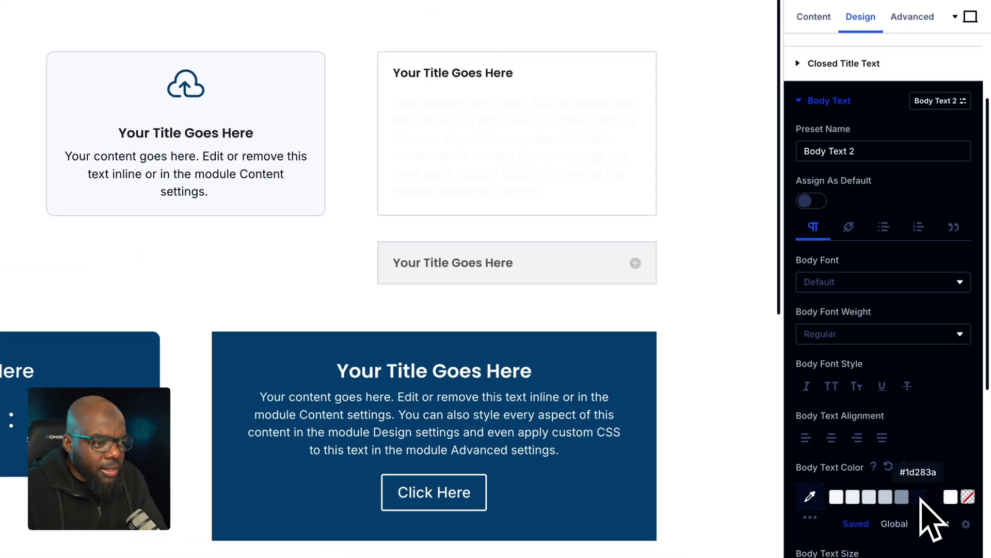
scroll(956, 442, down, 1)
Rename the Body Text 2 group preset as body-text-d and save its changes
click(909, 229)
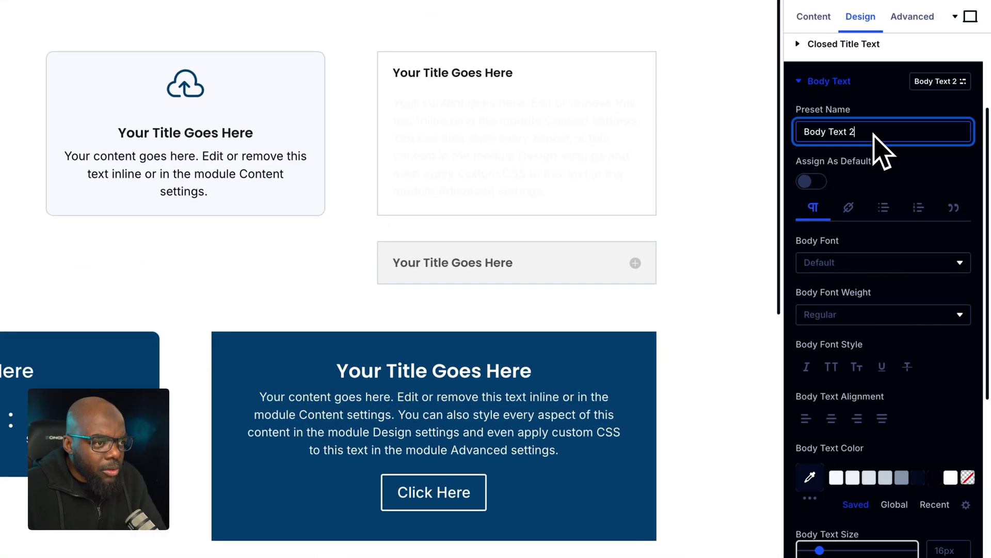
triple_click(873, 134)
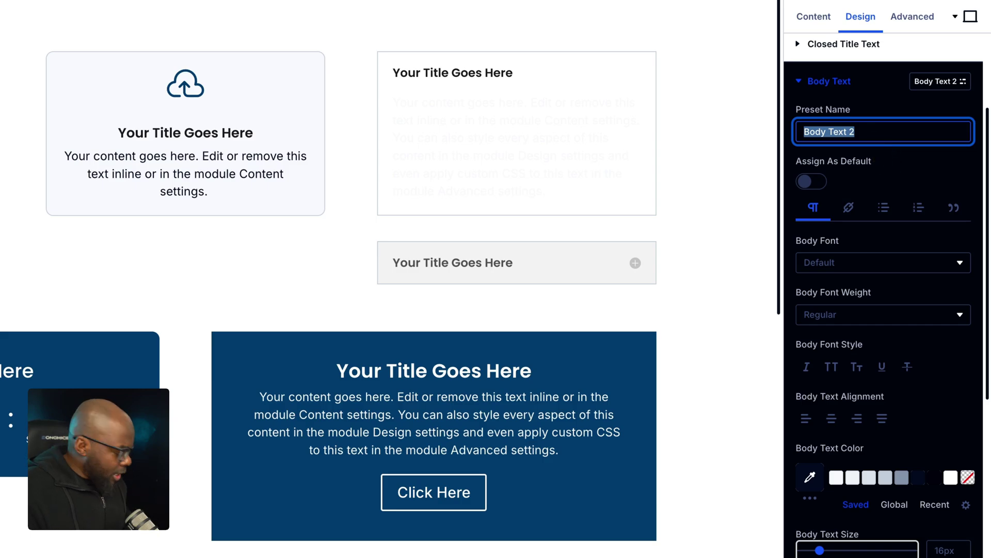
scroll(952, 450, down, 4)
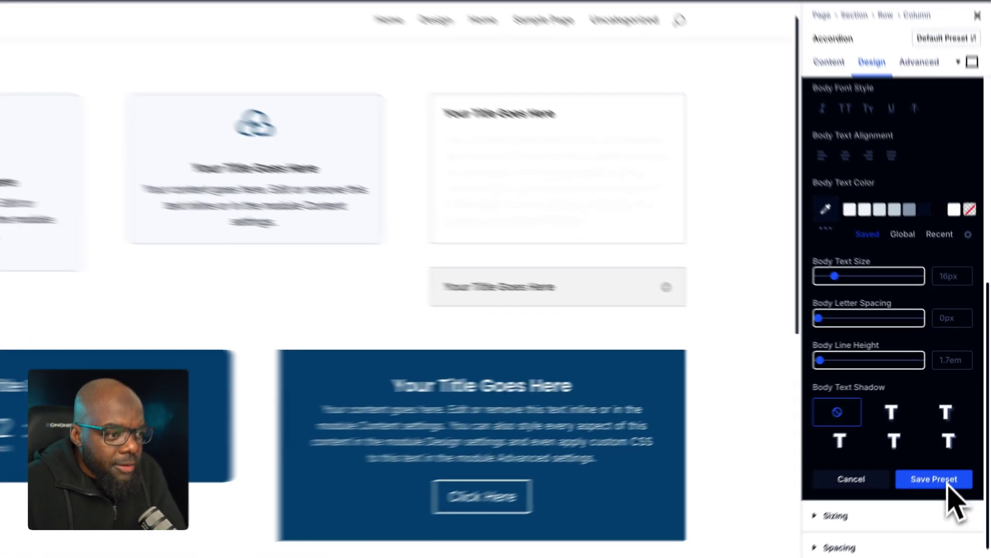
click(958, 454)
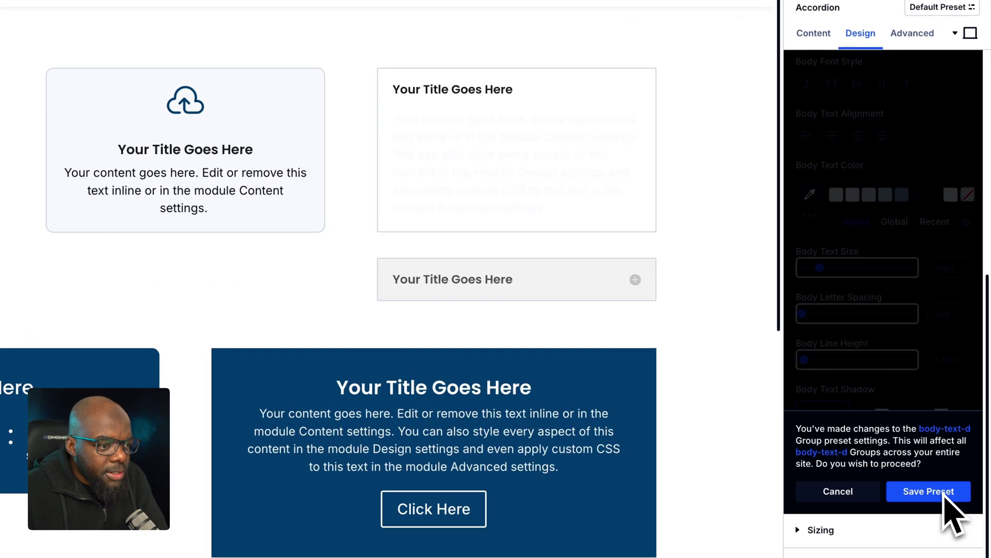
click(952, 455)
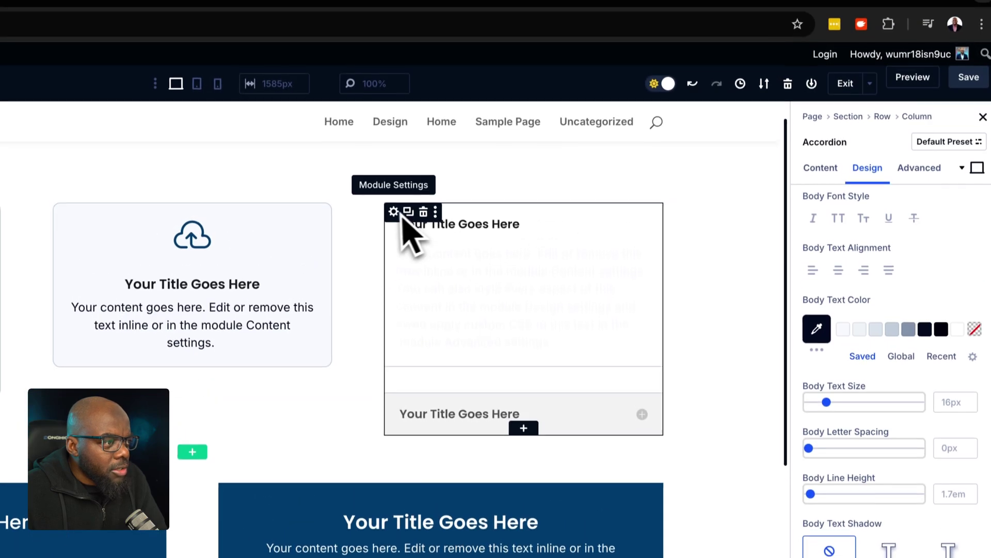
Apply the body-text-d group preset to the body text of the accordion's first item
click(392, 70)
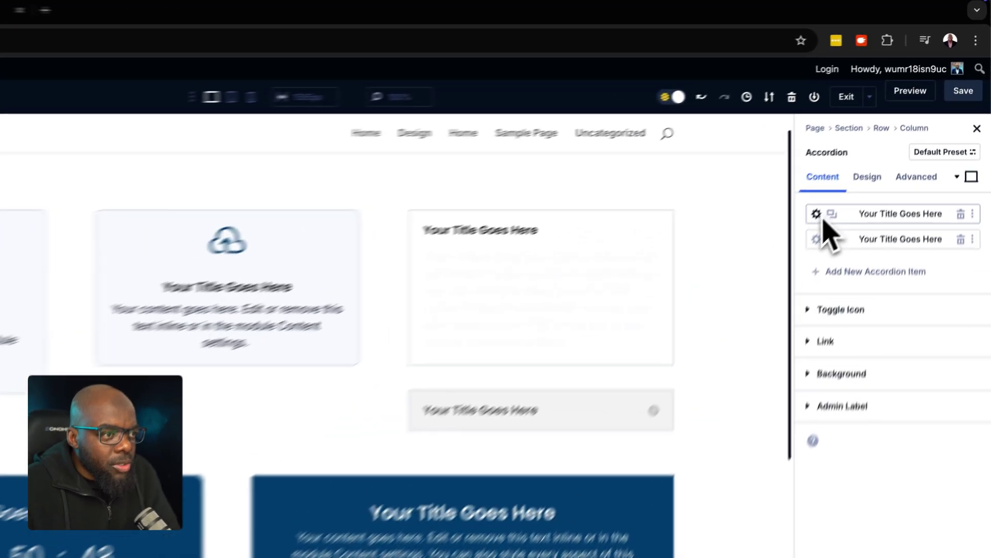
click(817, 214)
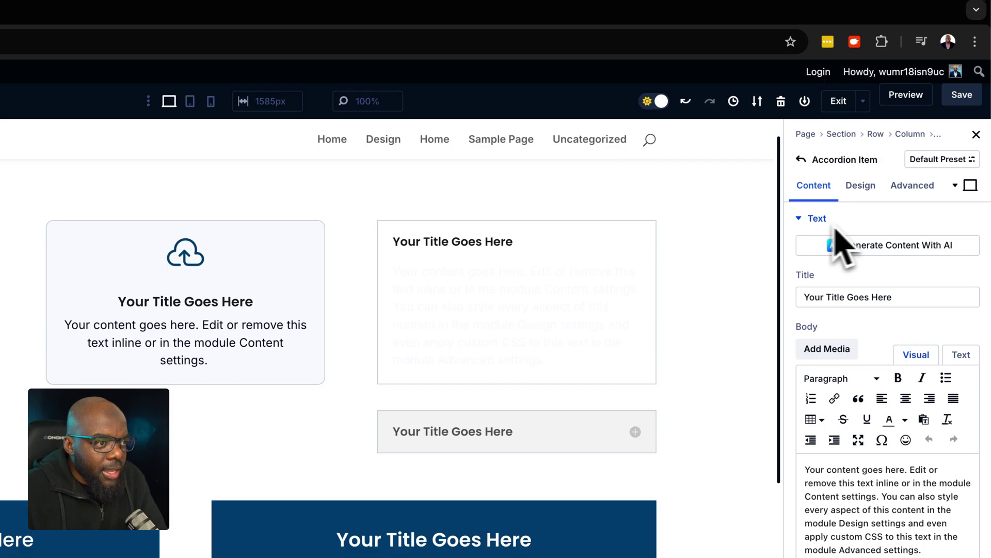
click(861, 184)
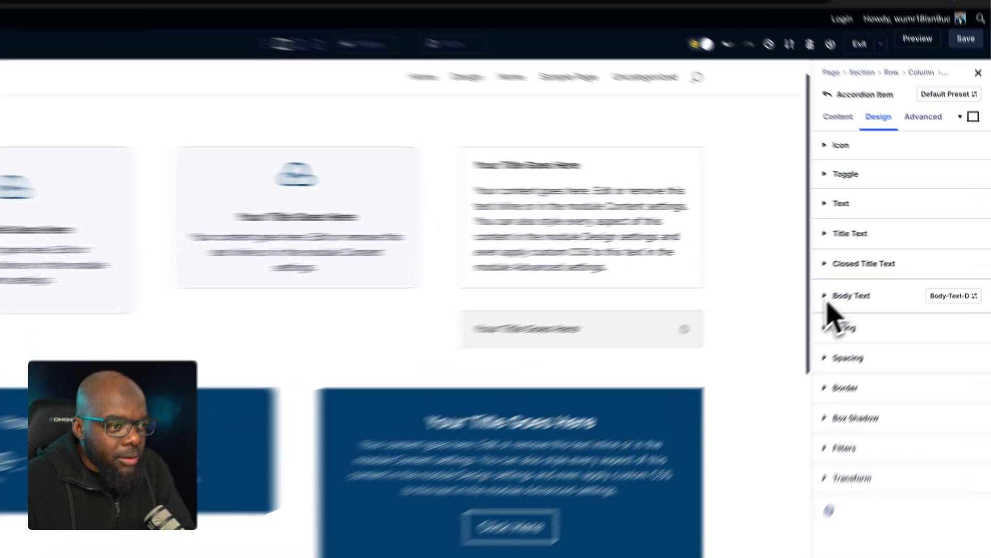
click(868, 280)
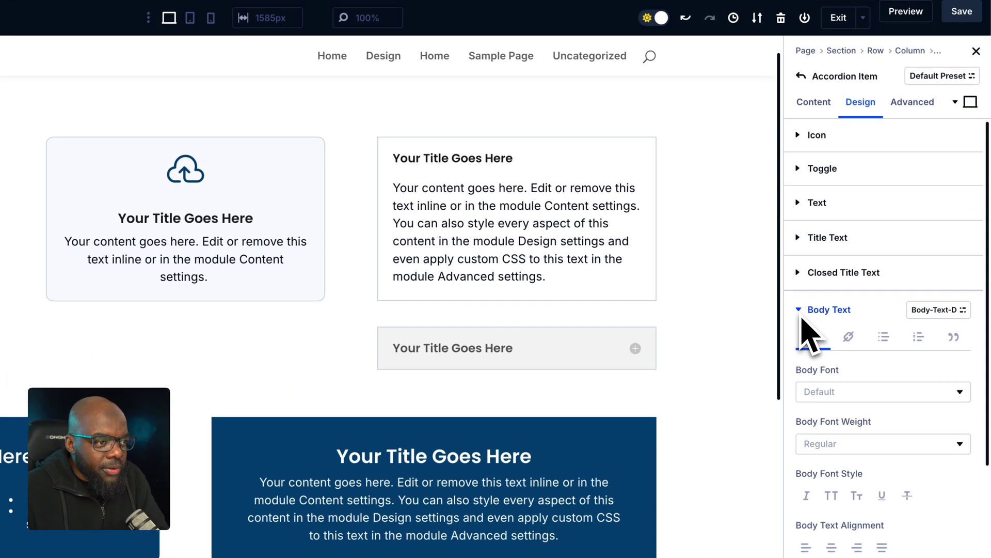
scroll(919, 398, down, 1)
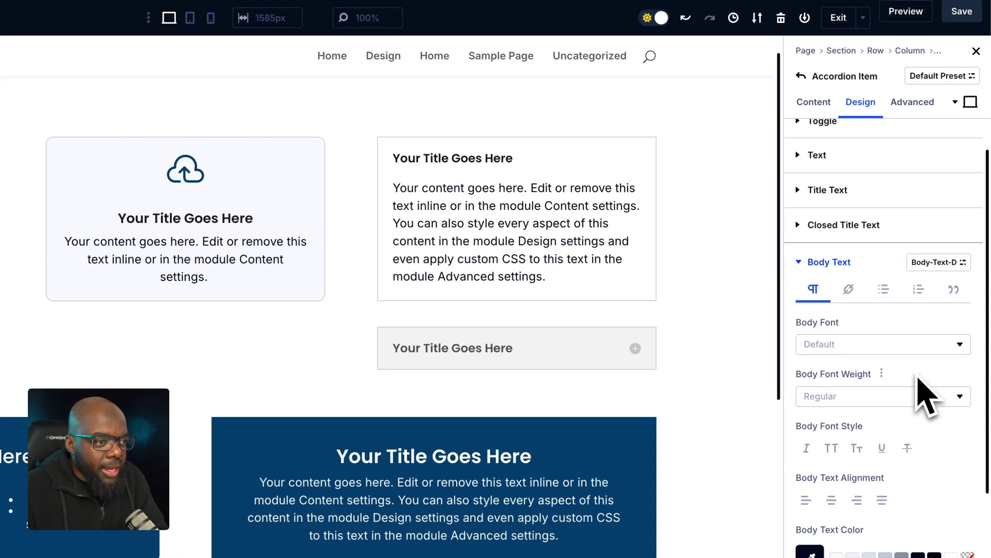
click(944, 264)
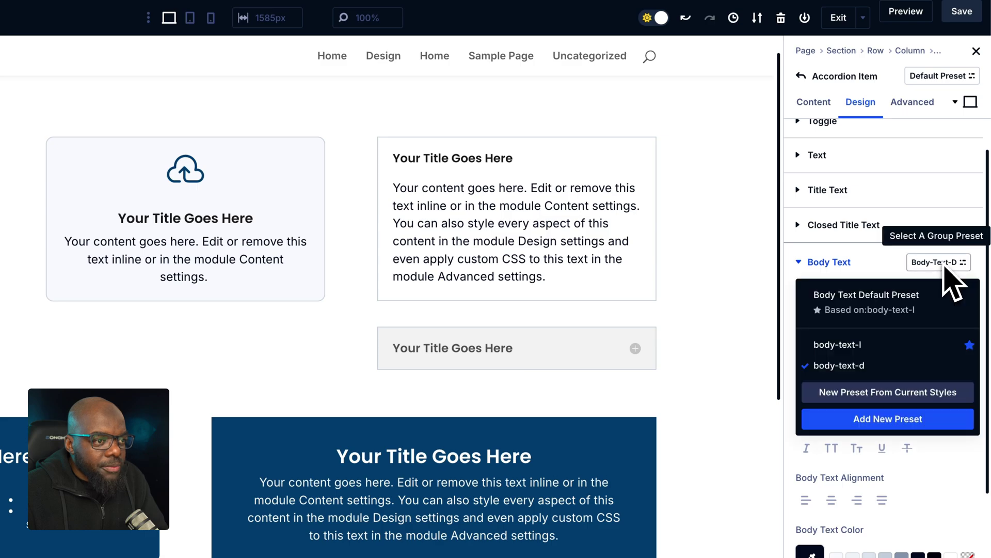
click(881, 367)
scroll(890, 377, down, 1)
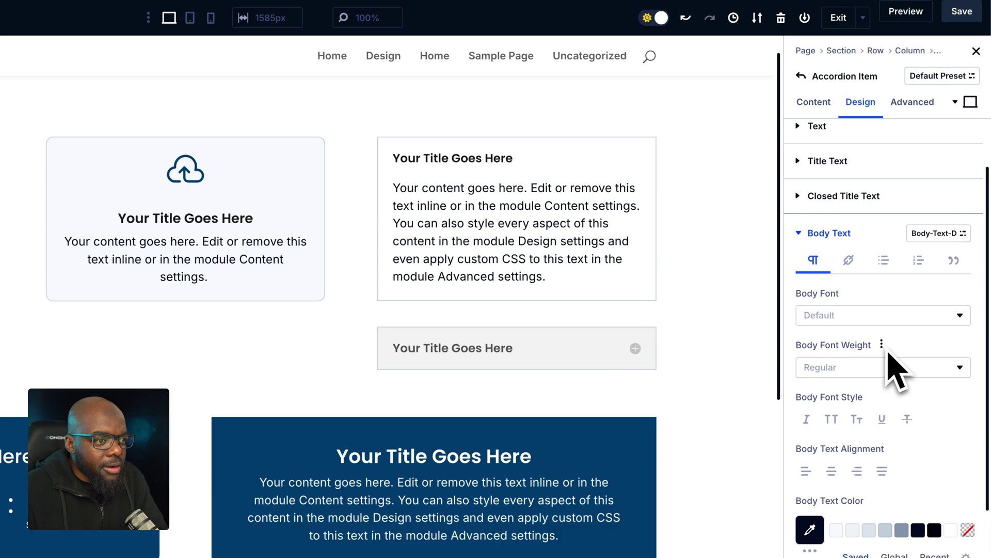
Try the body-text-l preset on the accordion item's body text and switch it back to body-text-d
click(938, 233)
mouse_move(870, 340)
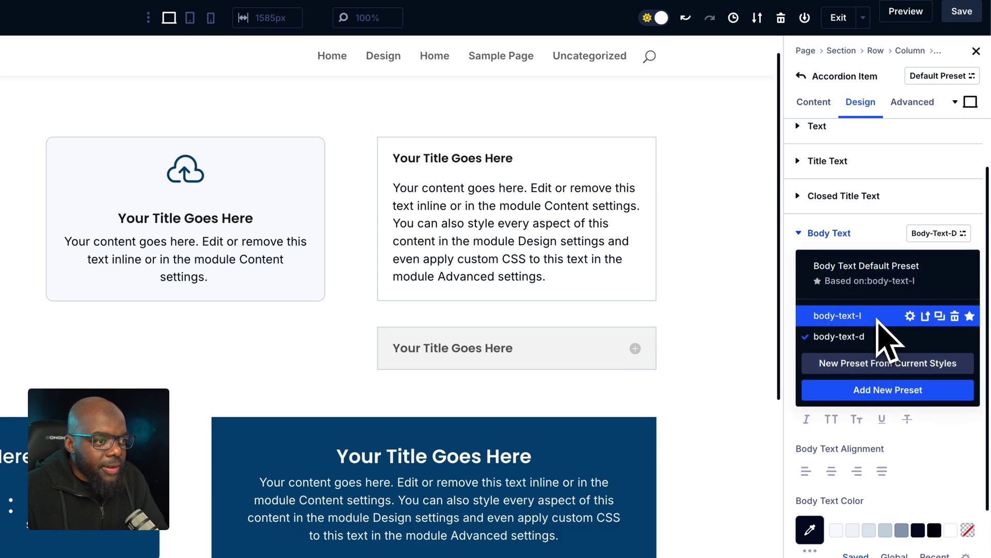
click(880, 316)
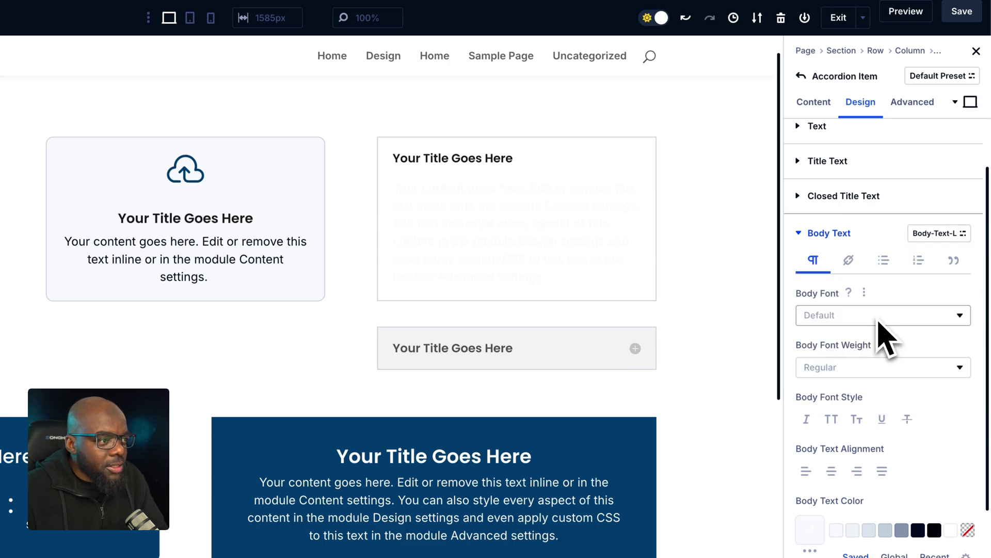
click(940, 233)
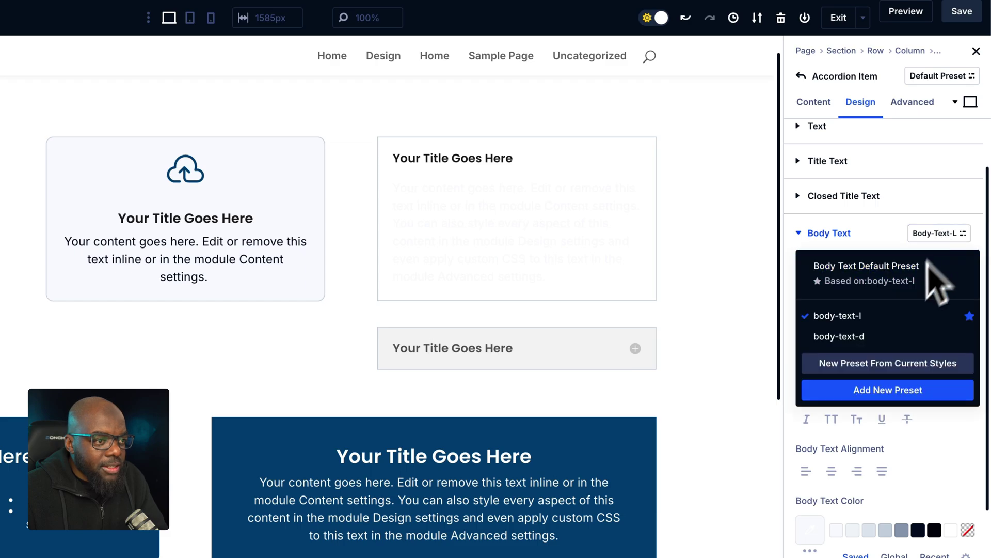
click(885, 336)
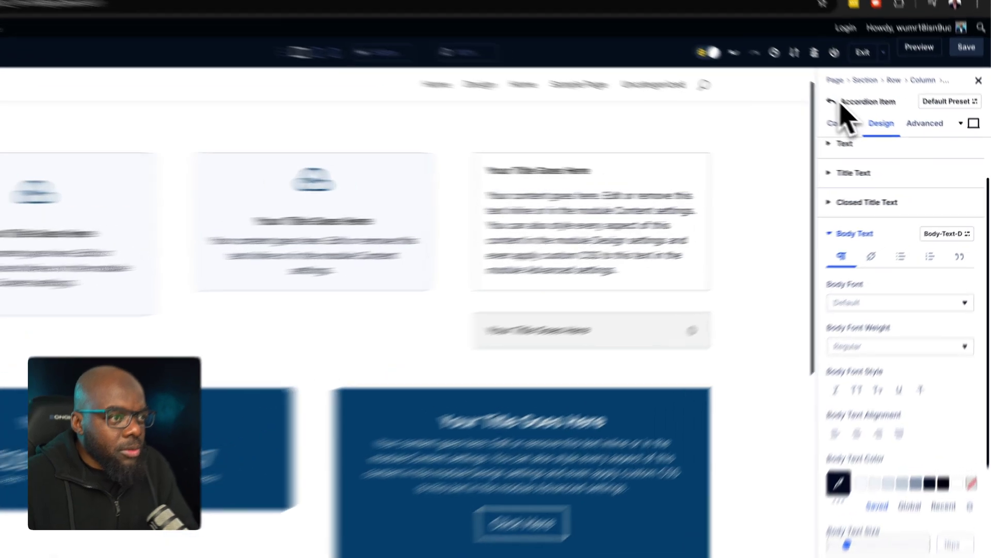
Return to the parent accordion's design settings and switch its border preset to boarder-s
click(861, 116)
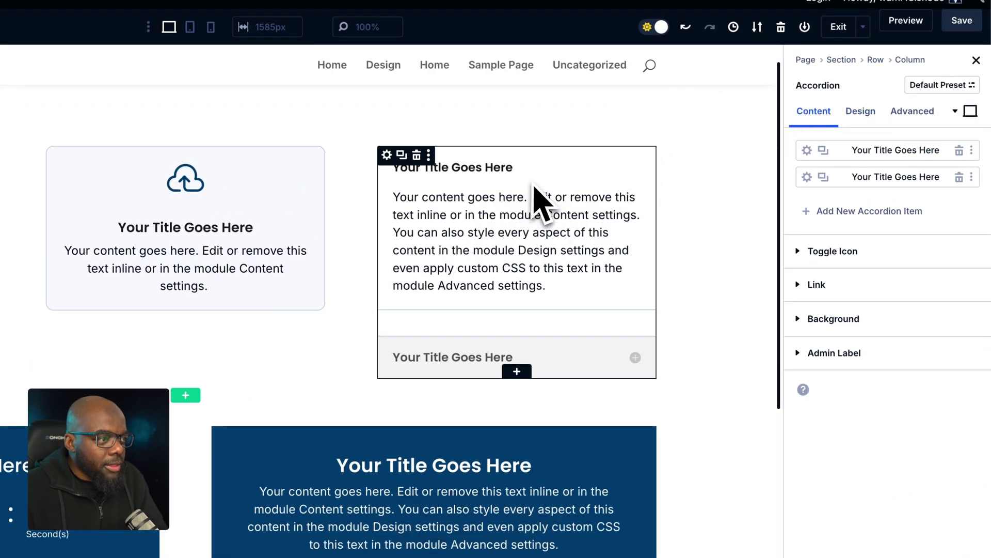
click(870, 119)
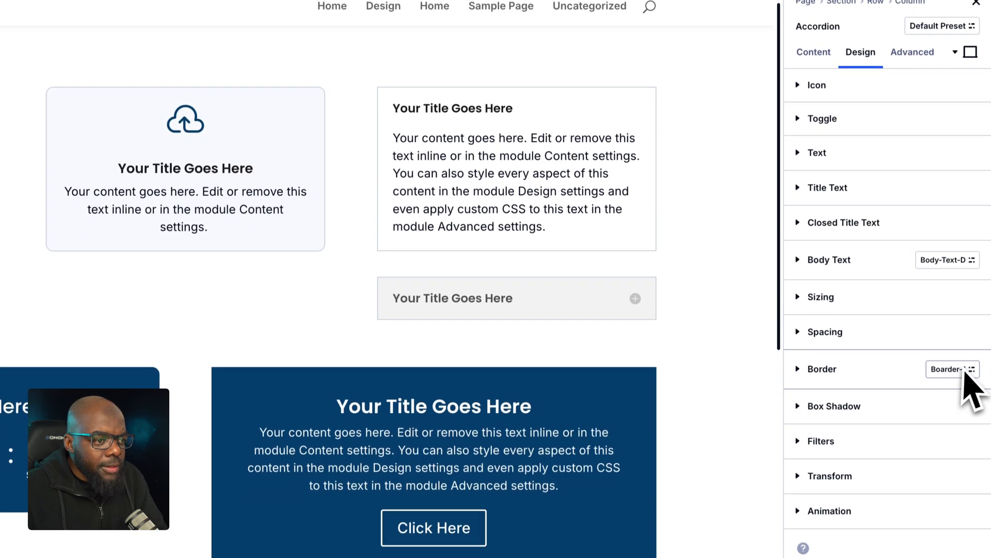
click(957, 372)
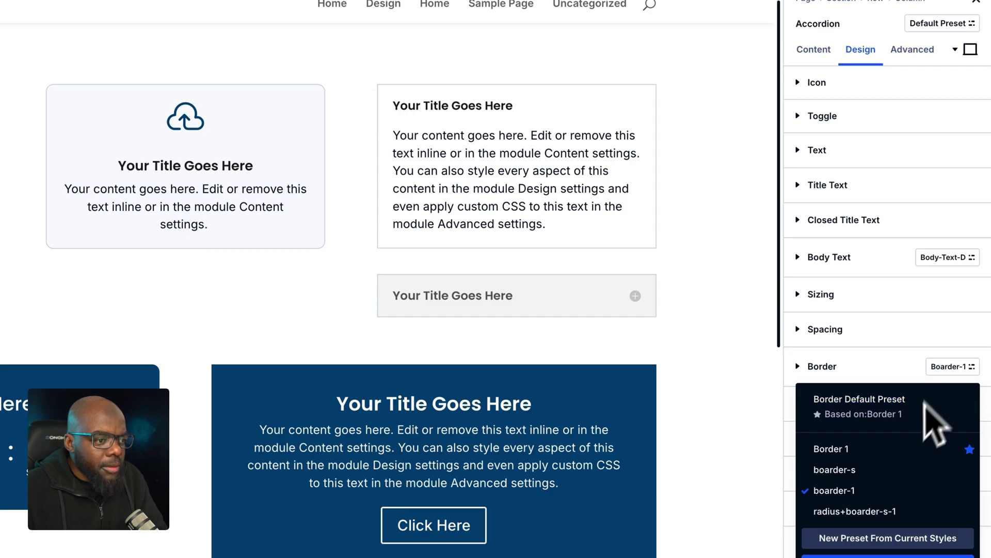
click(824, 471)
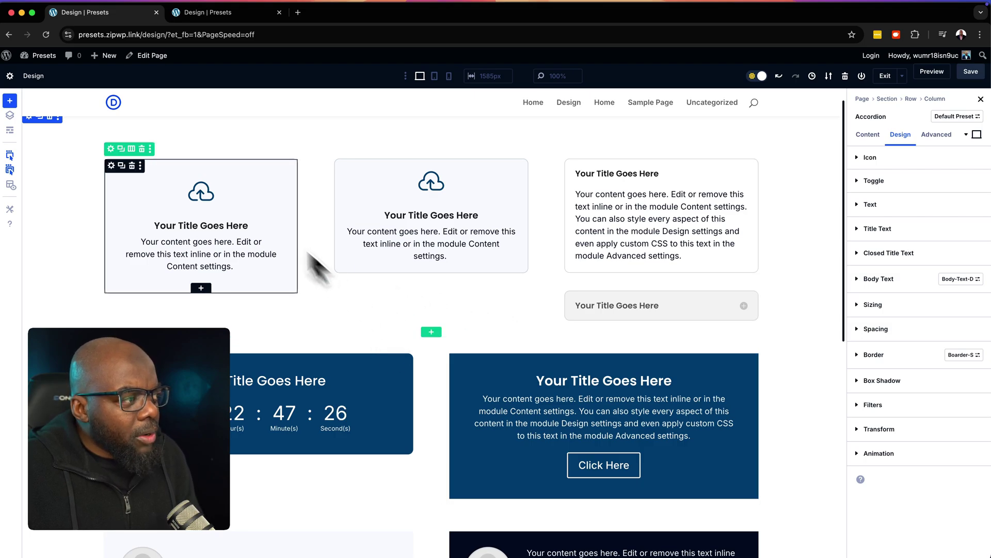
Apply the boarder-s group preset to the border of the blue call-to-action module
scroll(786, 344, down, 2)
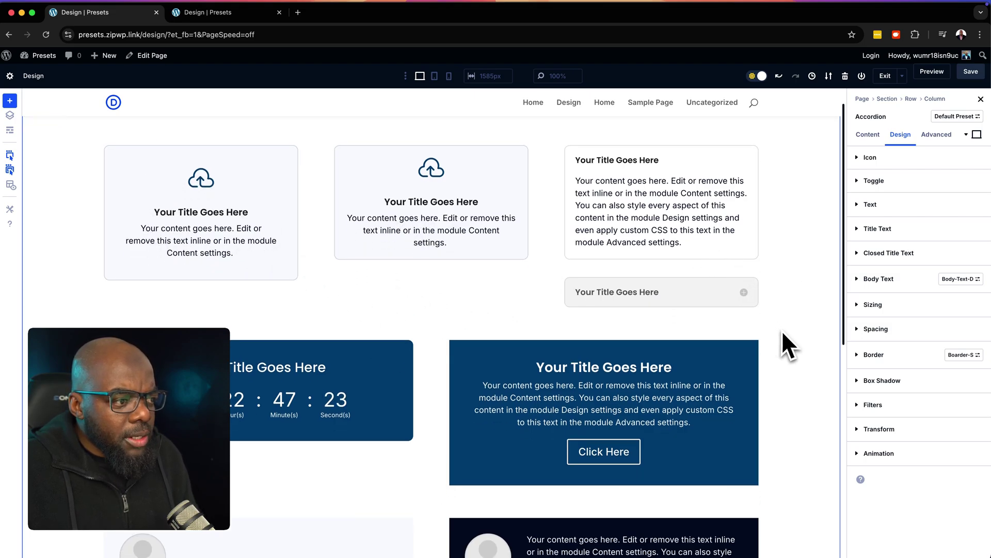
scroll(781, 330, down, 2)
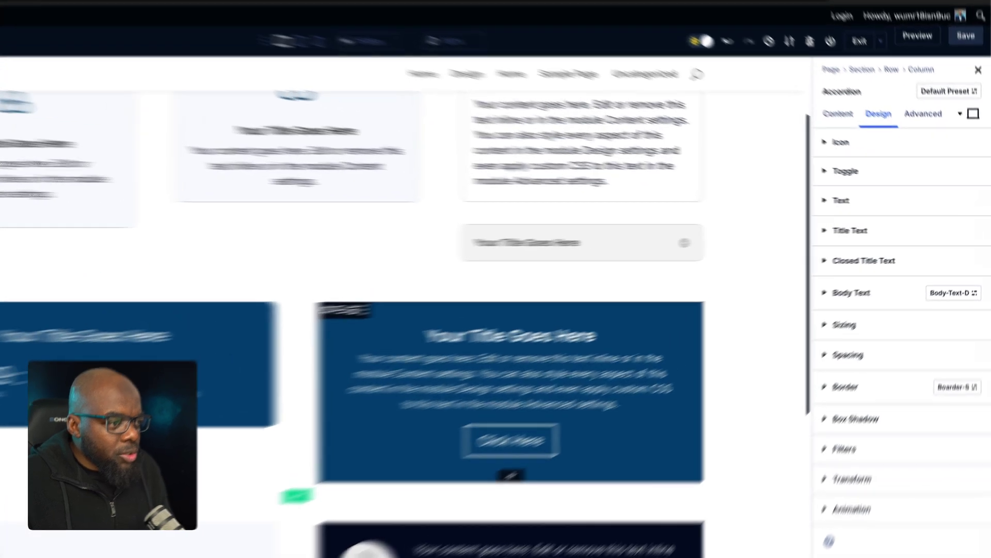
click(727, 324)
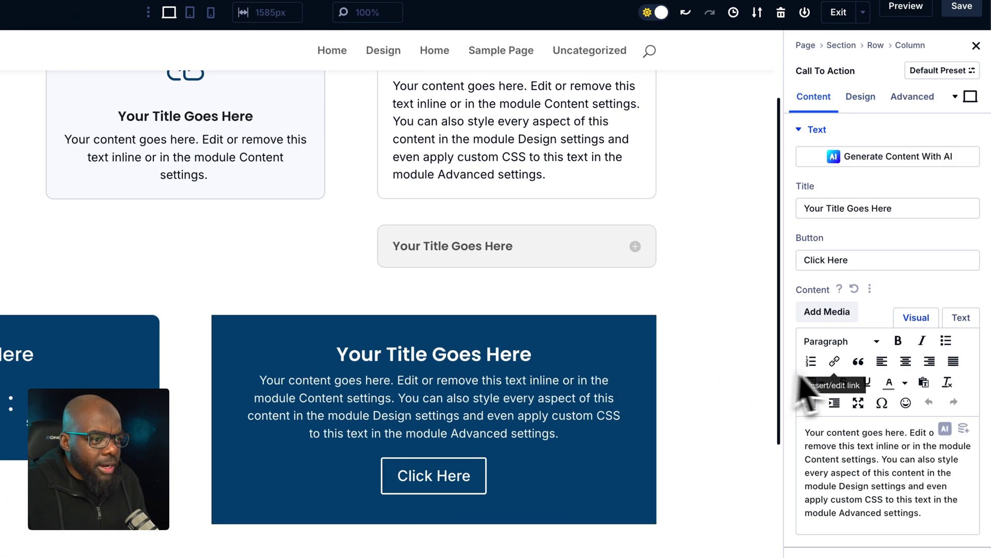
click(870, 98)
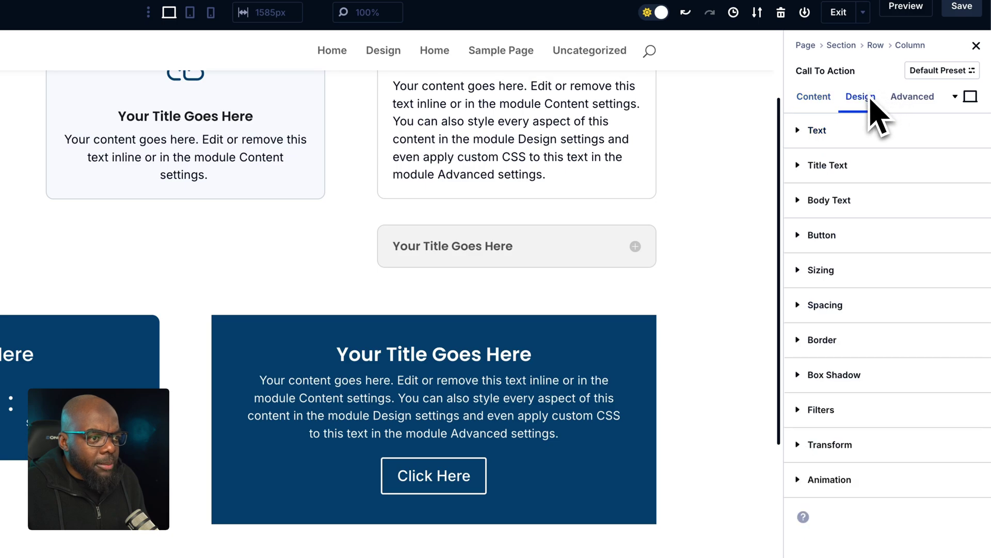
click(898, 345)
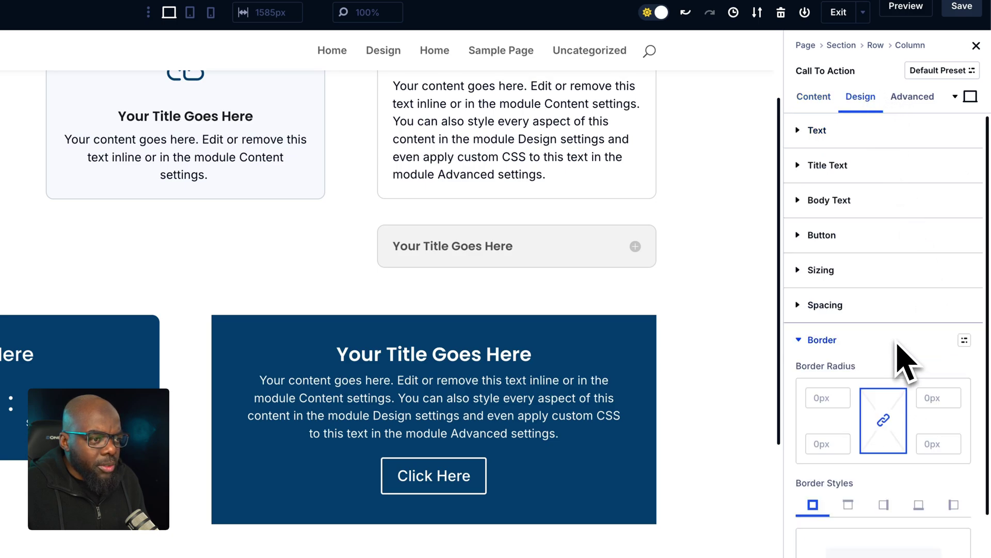
click(965, 341)
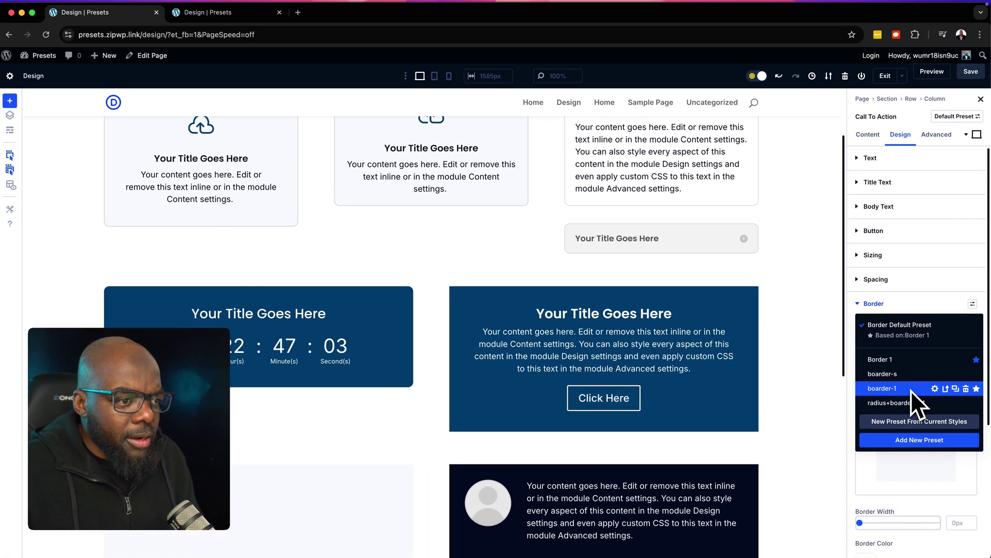
click(911, 390)
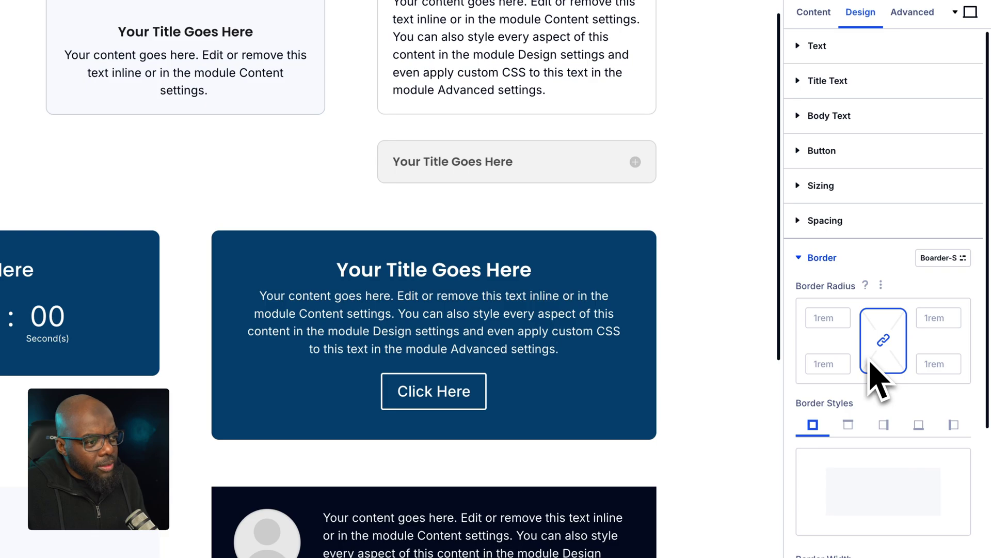
Apply the body-text-d group preset to the body text of the light testimonial module
scroll(765, 378, down, 4)
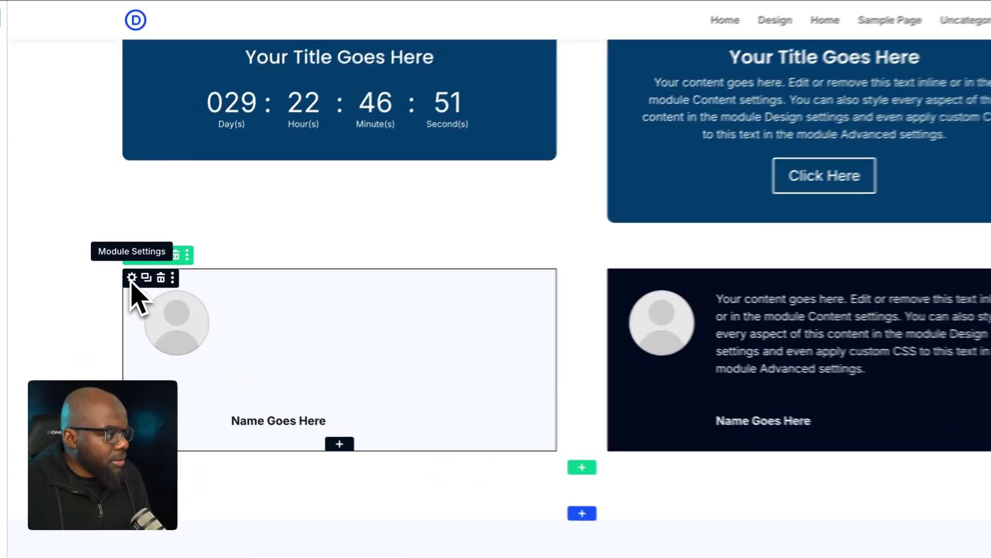
click(111, 286)
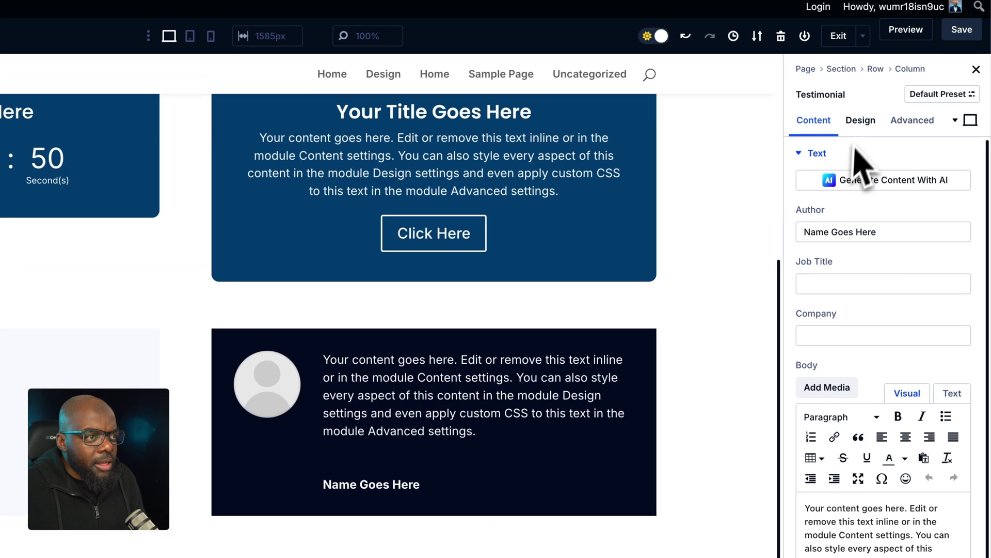
click(860, 122)
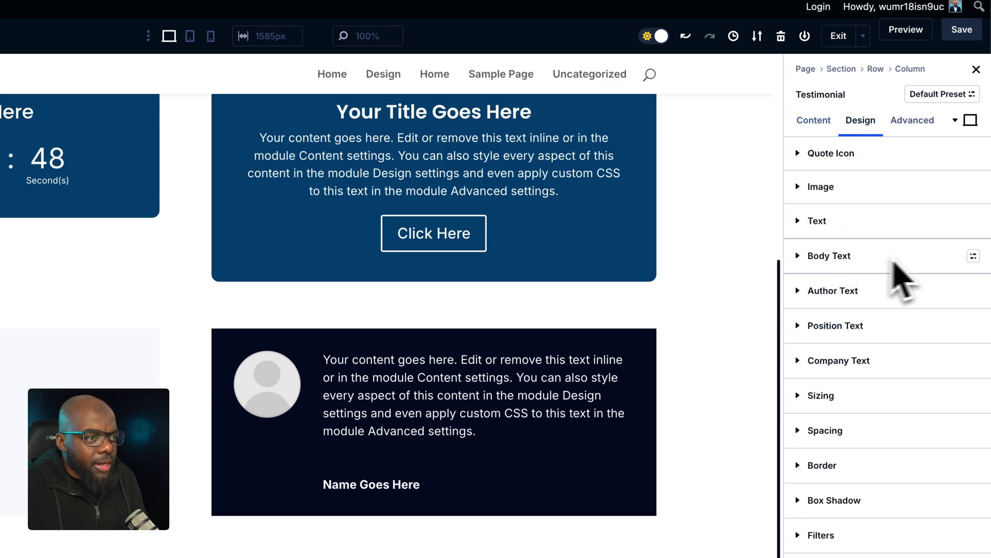
click(973, 256)
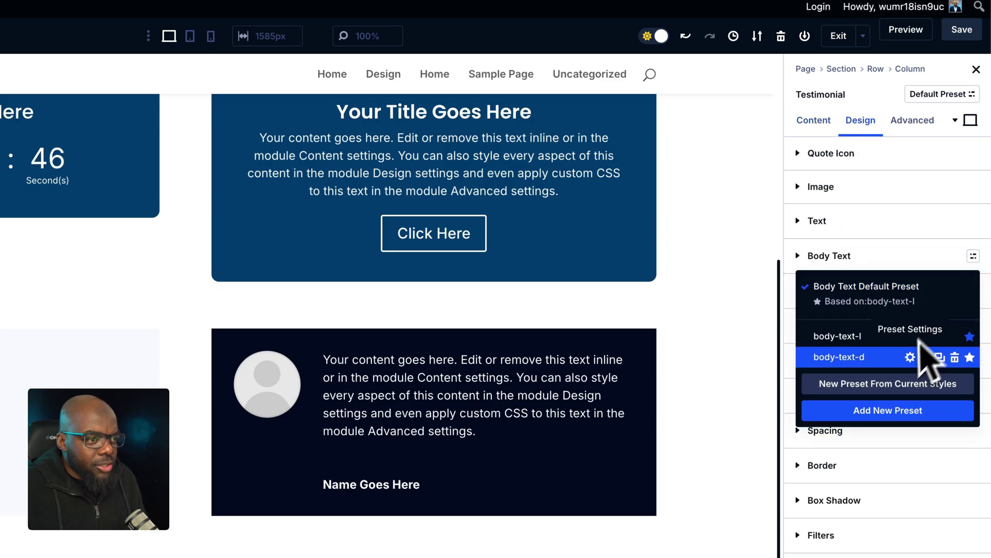
click(883, 357)
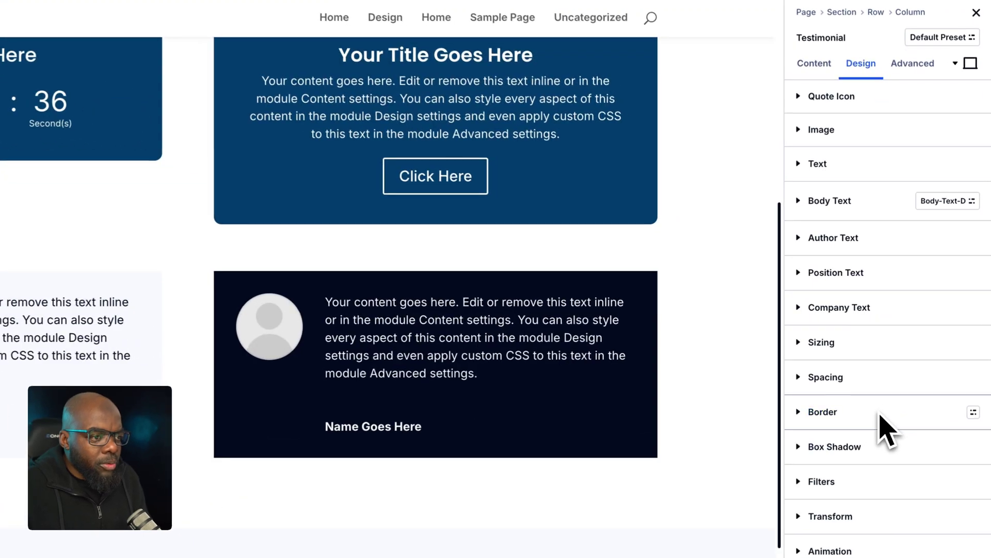
Apply the radius+boarder-s-1 group preset to the light testimonial's border
click(915, 376)
scroll(919, 374, down, 3)
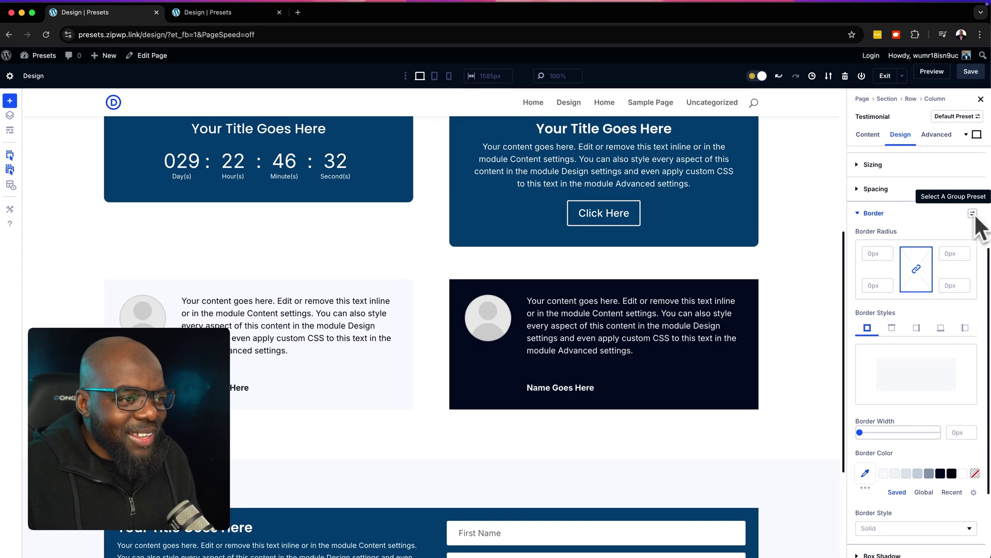
click(973, 214)
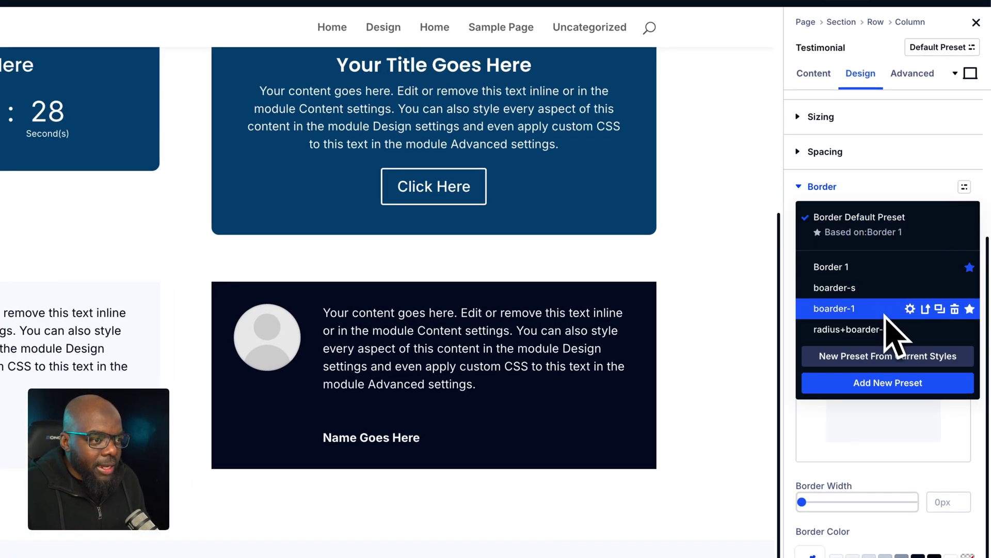
click(855, 330)
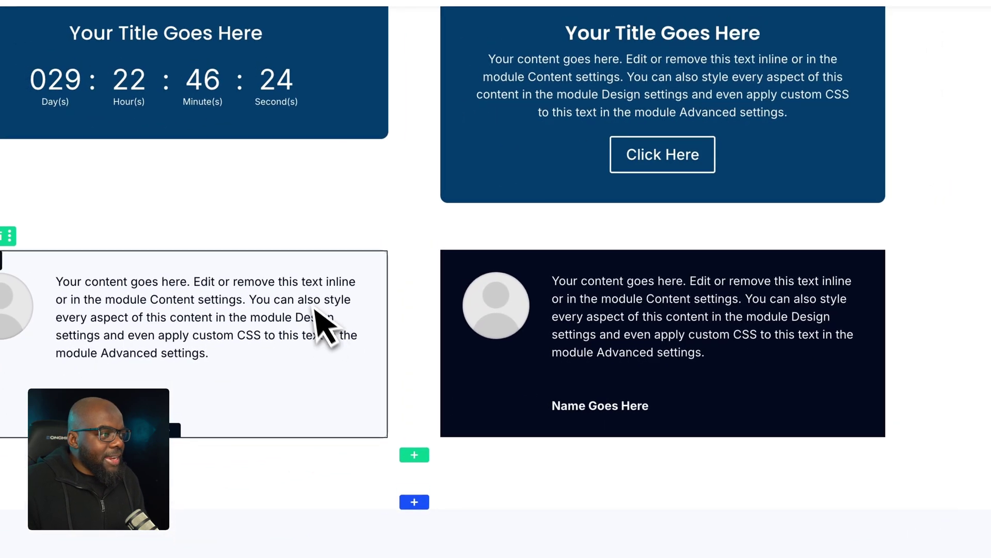
Edit the radius+boarder-s-1 border preset and set its border width to 2px
scroll(104, 356, up, 5)
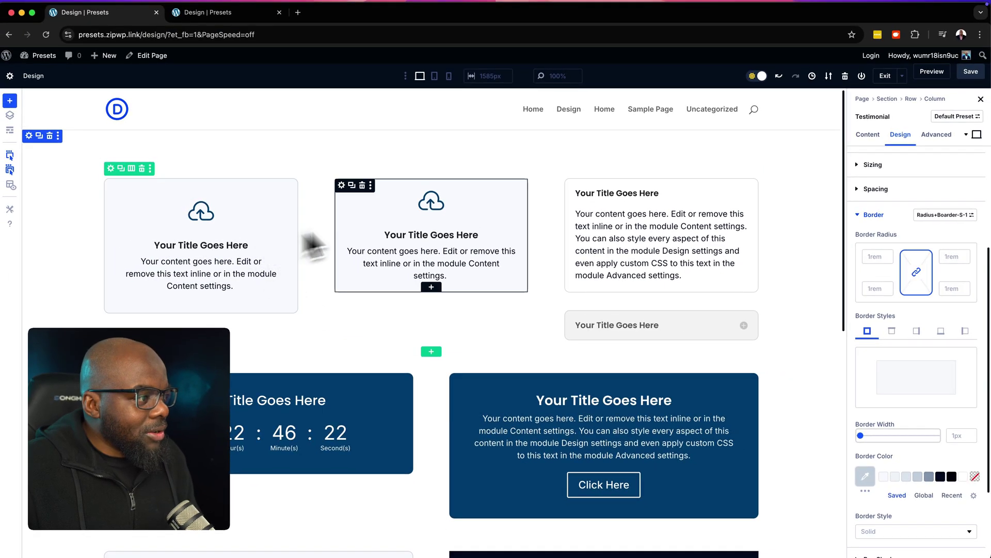
scroll(395, 491, down, 5)
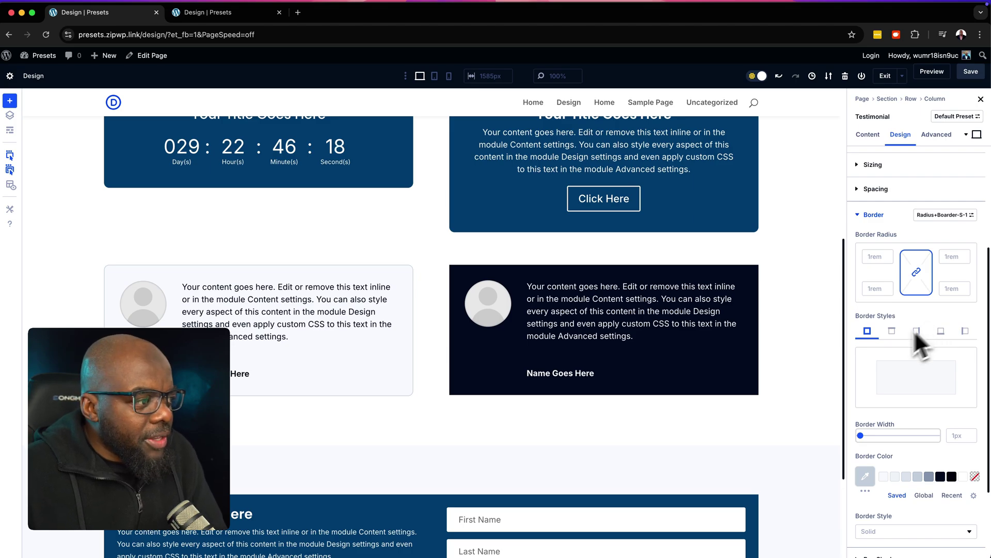
scroll(418, 326, up, 1)
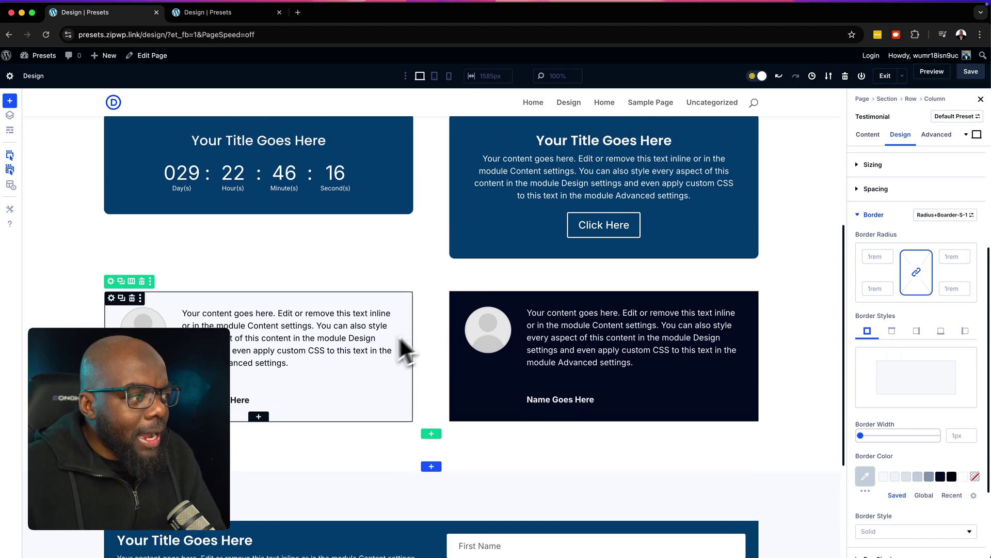
scroll(424, 321, up, 1)
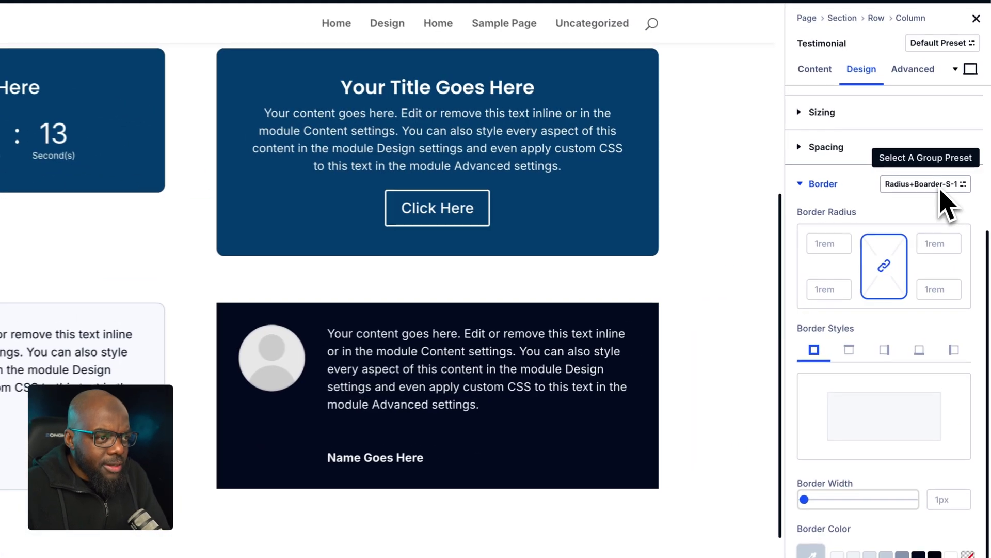
click(954, 216)
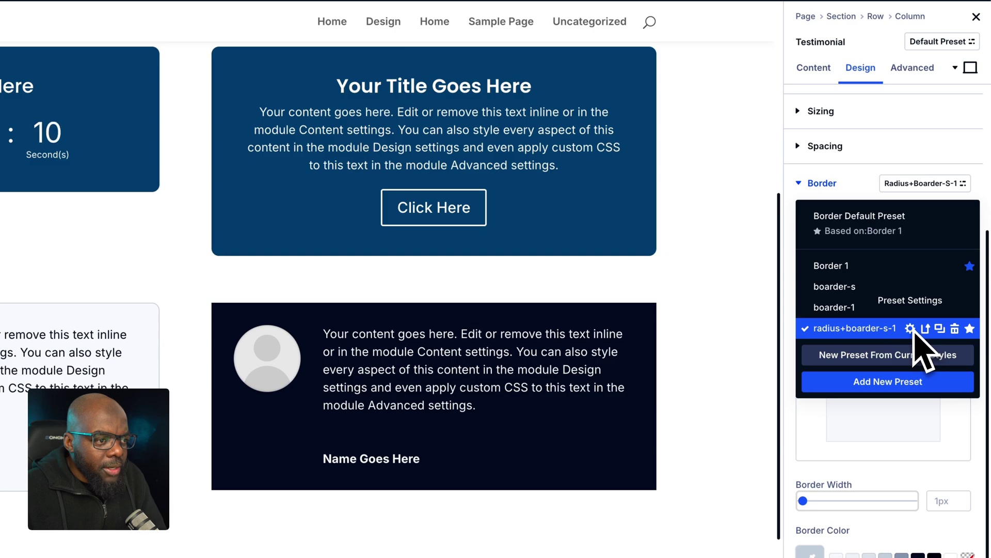
click(911, 328)
scroll(898, 377, down, 4)
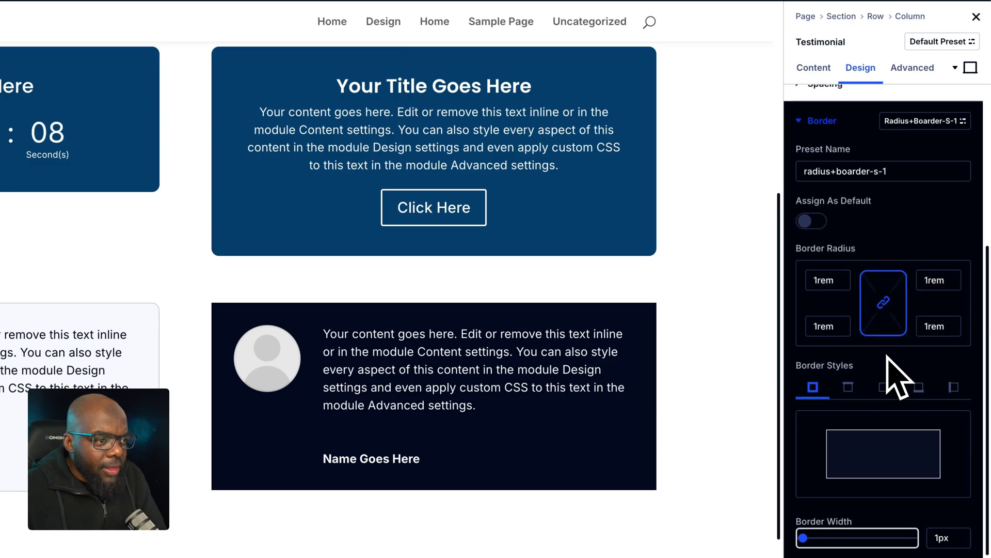
scroll(887, 355, down, 1)
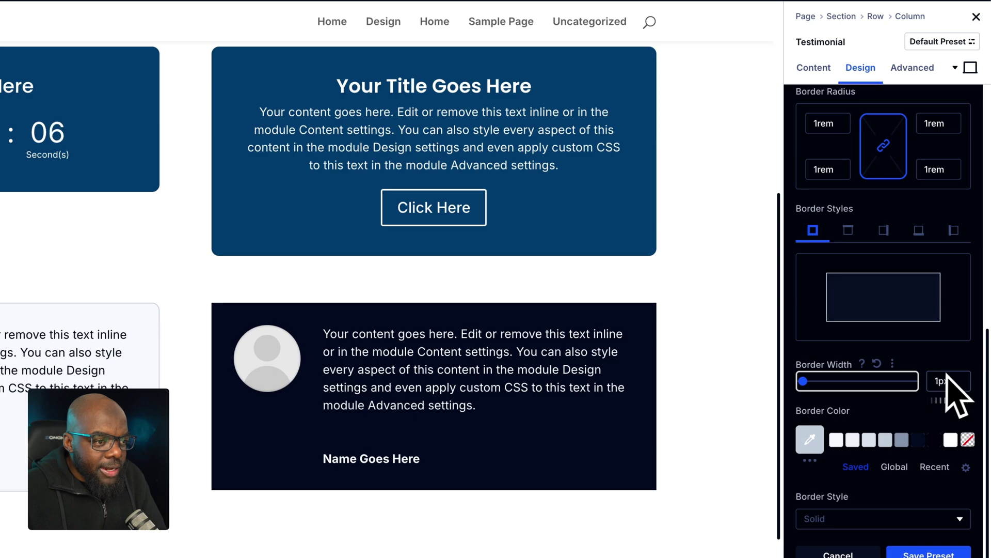
click(963, 378)
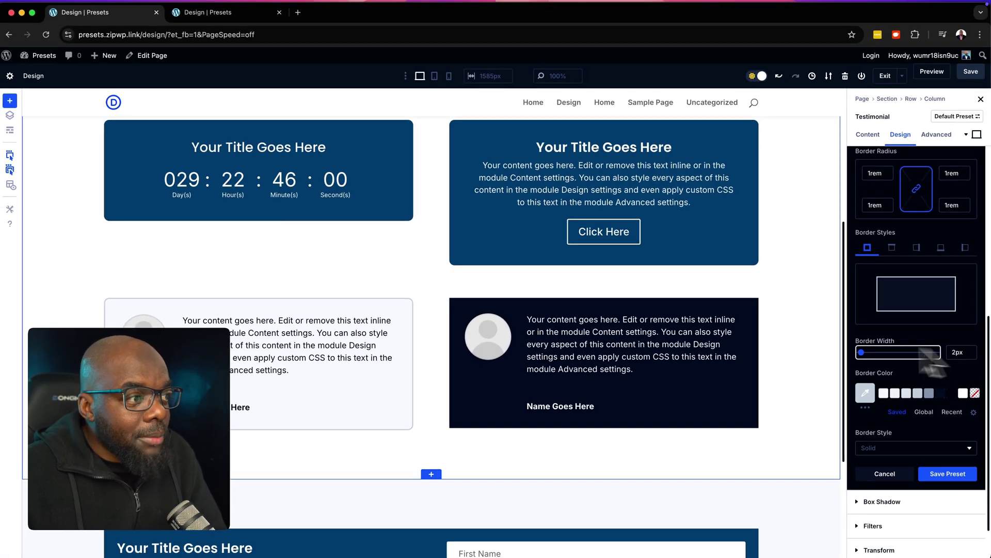
Try a near-black swatch, #94a3b8 and #cbd5e1 as the border color of the radius+boarder-s-1 preset
scroll(629, 304, up, 4)
scroll(624, 305, up, 1)
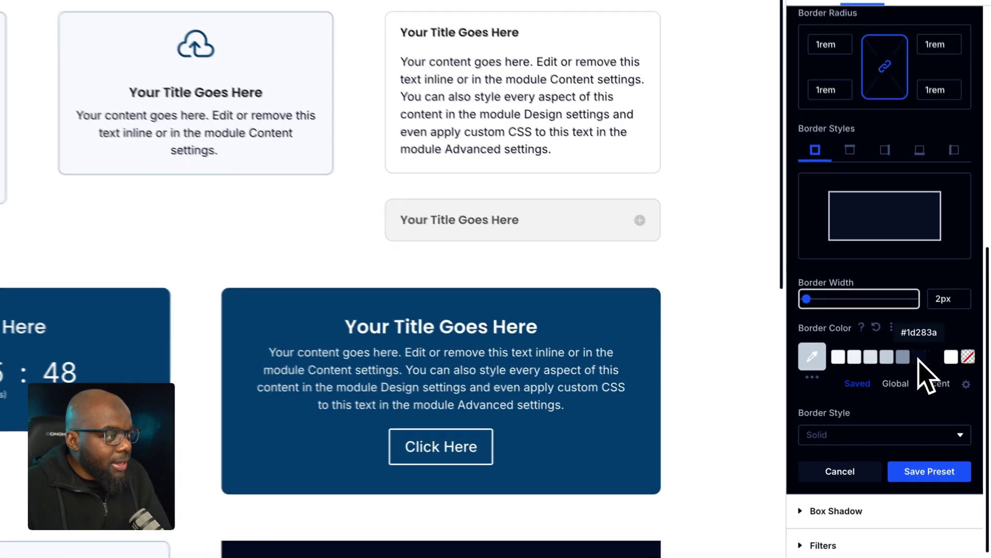
click(940, 393)
scroll(523, 351, down, 2)
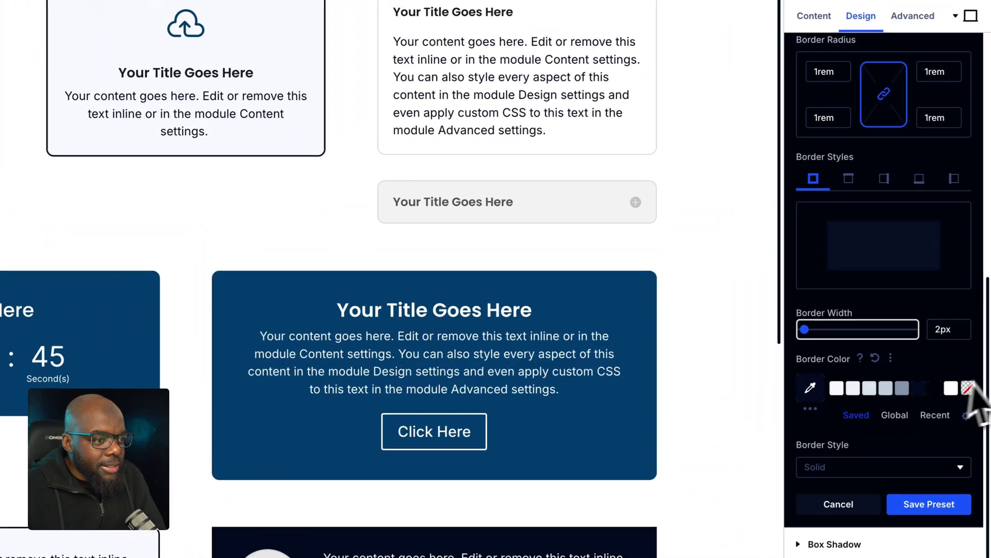
click(902, 390)
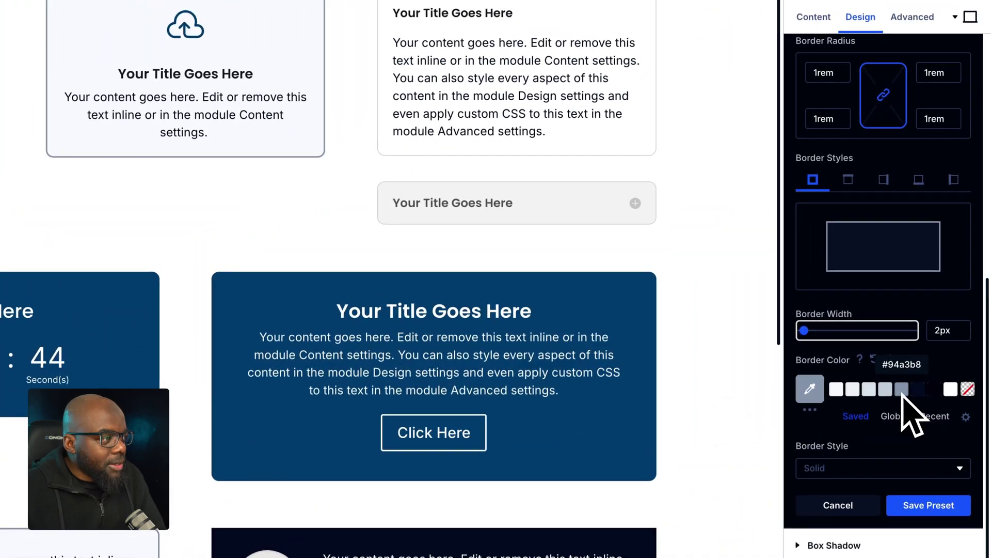
click(886, 389)
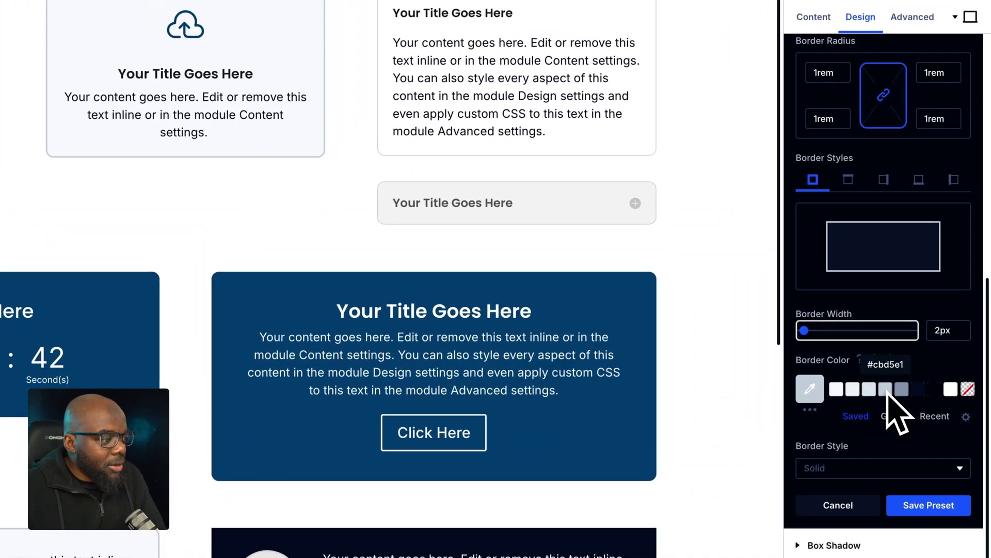
Set the radius+boarder-s-1 preset's border color to the third-lightest saved grey and save the preset
click(869, 390)
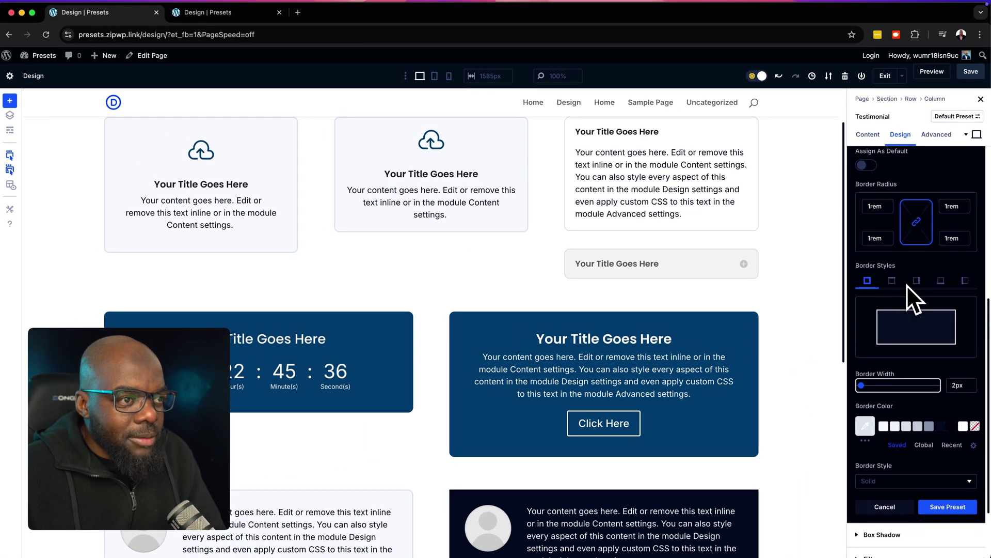
scroll(907, 285, down, 3)
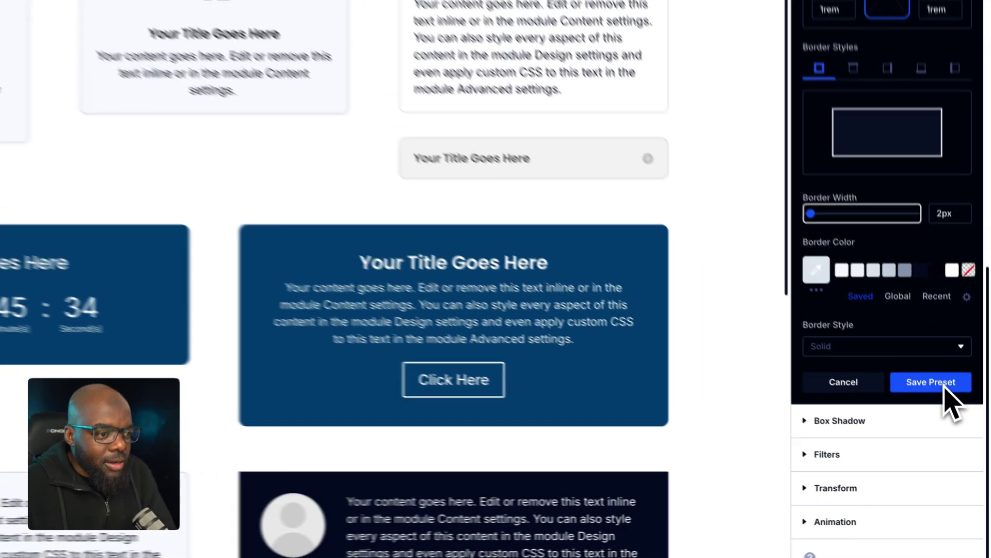
click(956, 424)
click(945, 382)
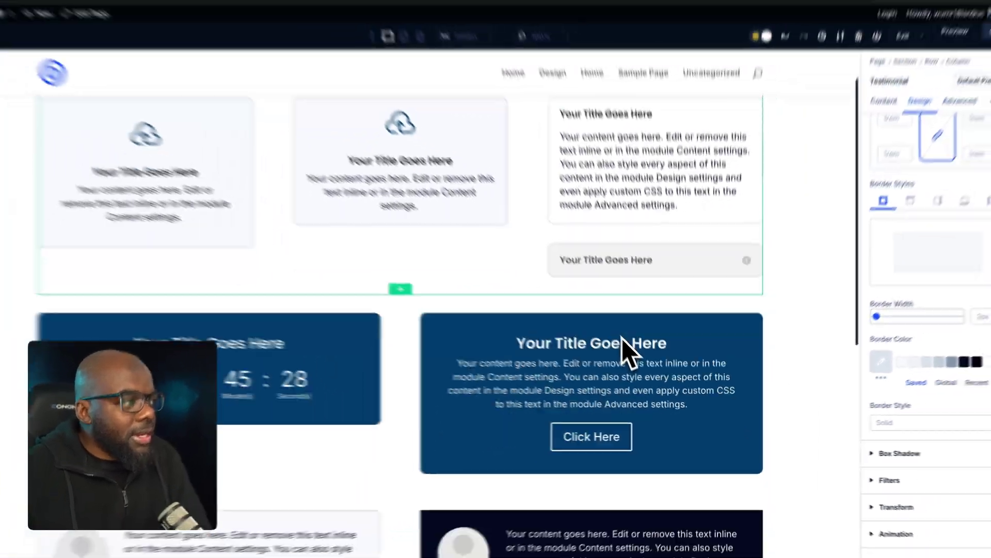
Set the background color of the section holding the subscribe form to the first saved off-white swatch
scroll(622, 338, down, 8)
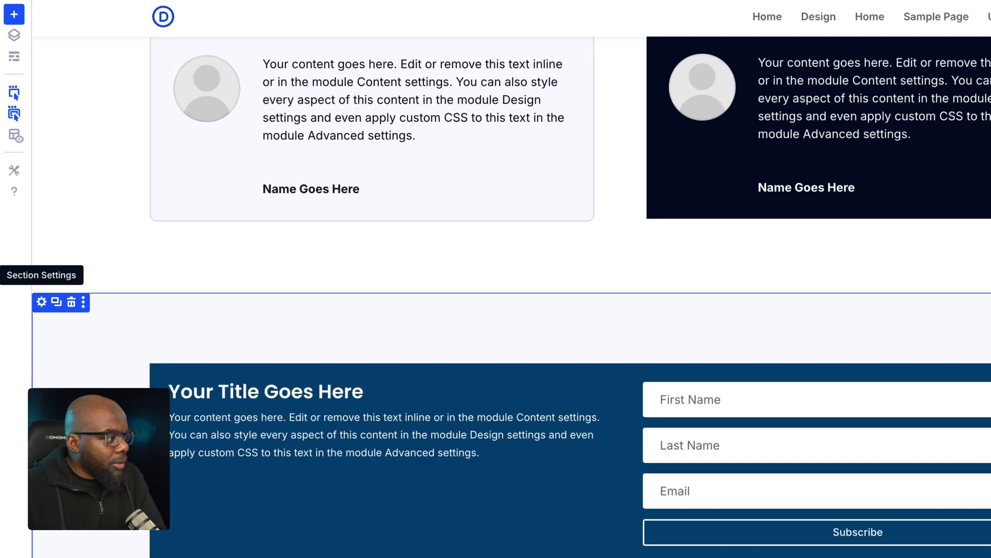
click(47, 308)
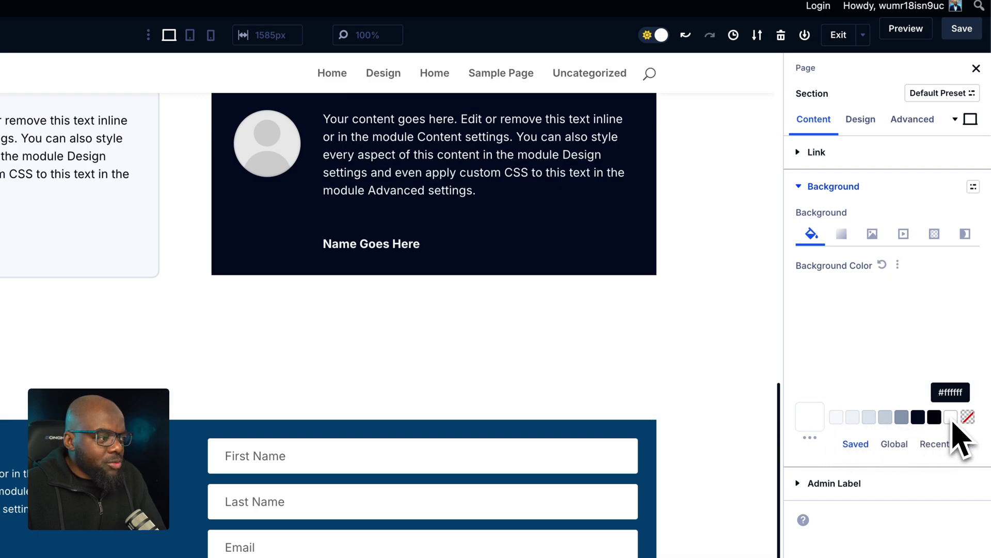
click(836, 417)
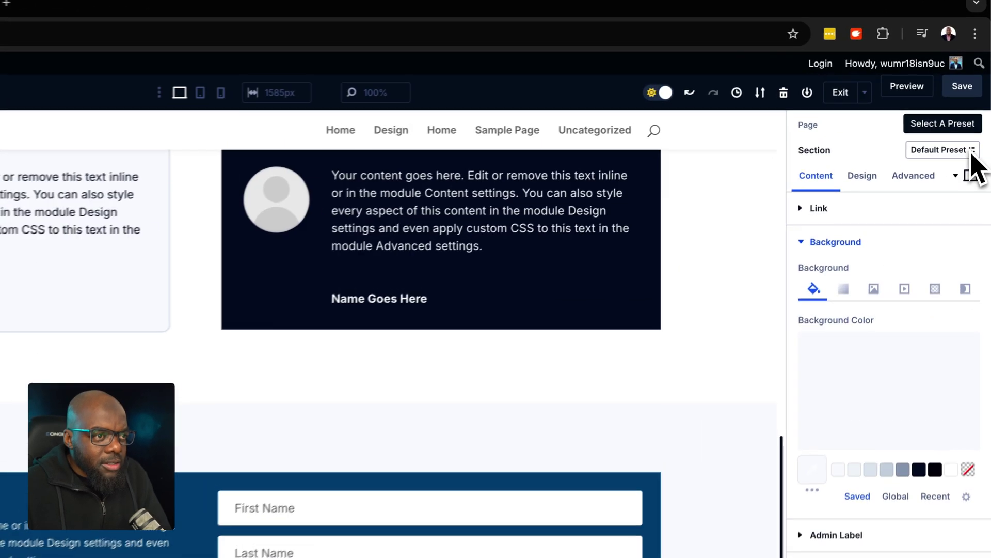
Create a section preset from the subscribe section's current styles, name it section-light-bg and save it
click(976, 117)
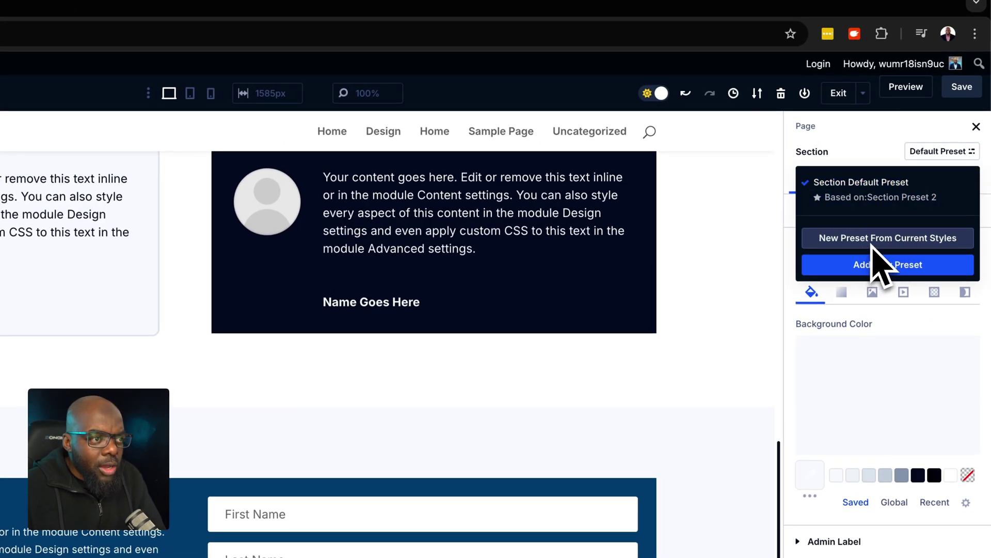
click(901, 244)
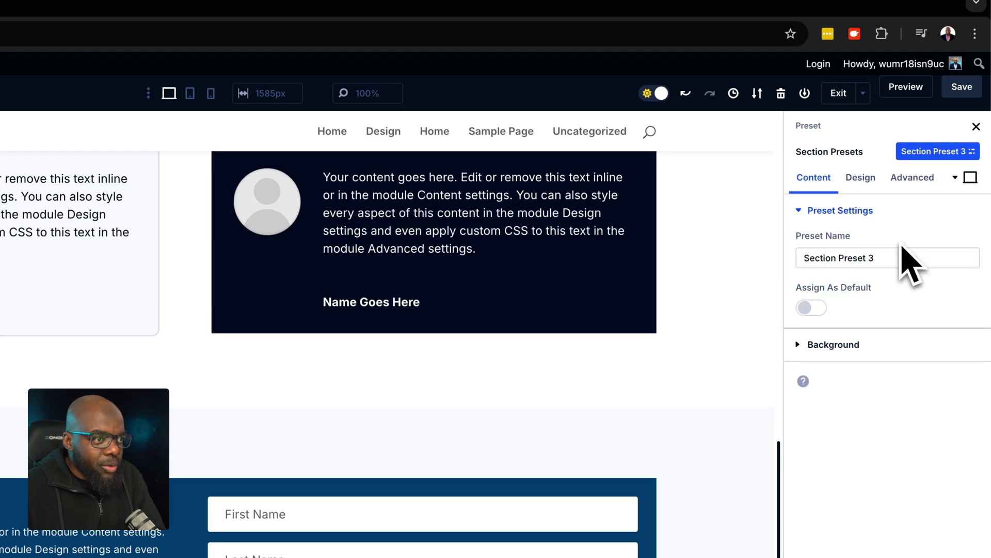
double_click(882, 261)
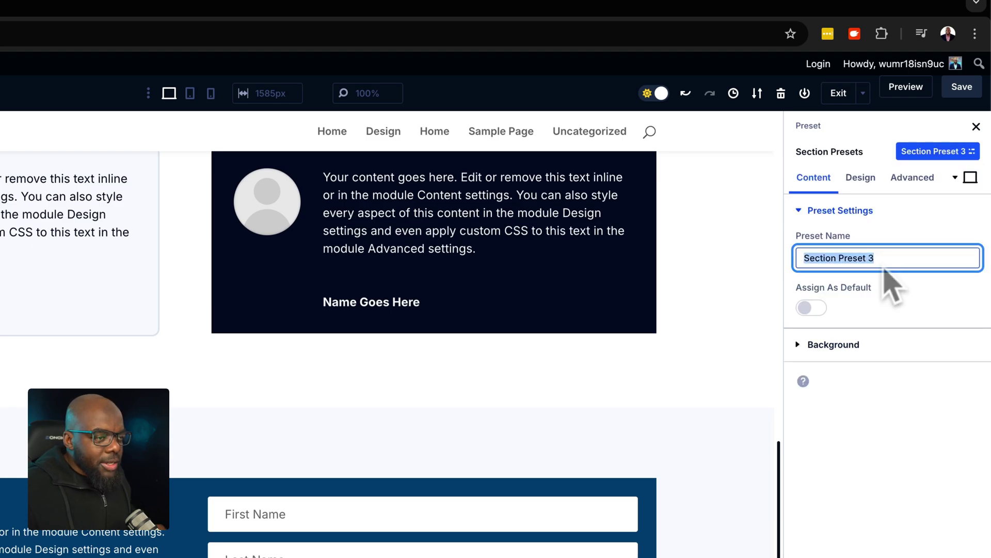
text(section-light-bg)
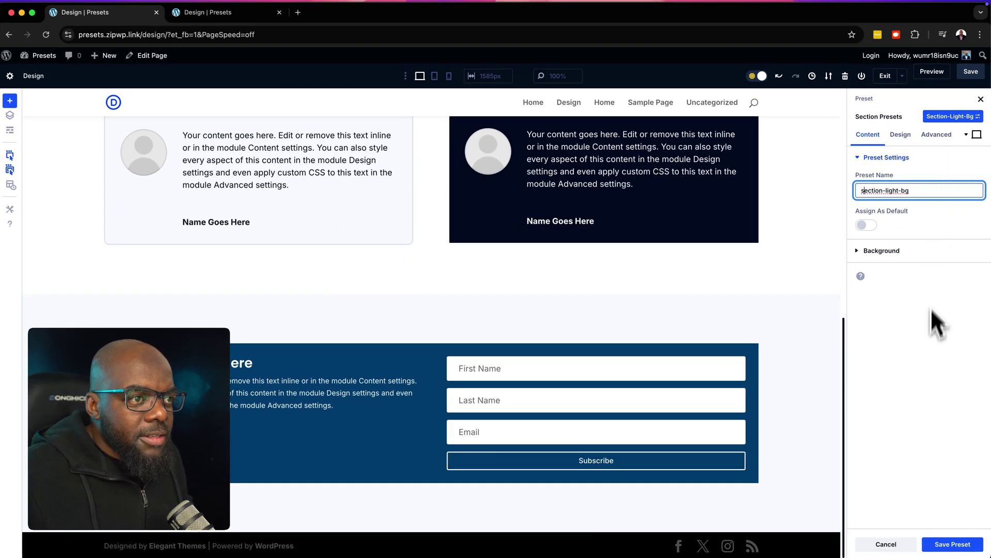
click(944, 116)
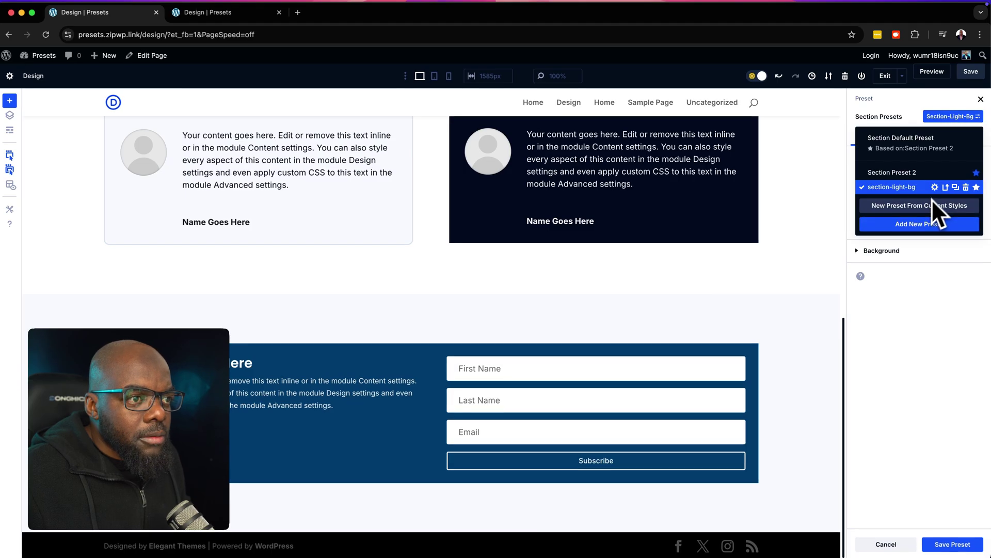
click(960, 545)
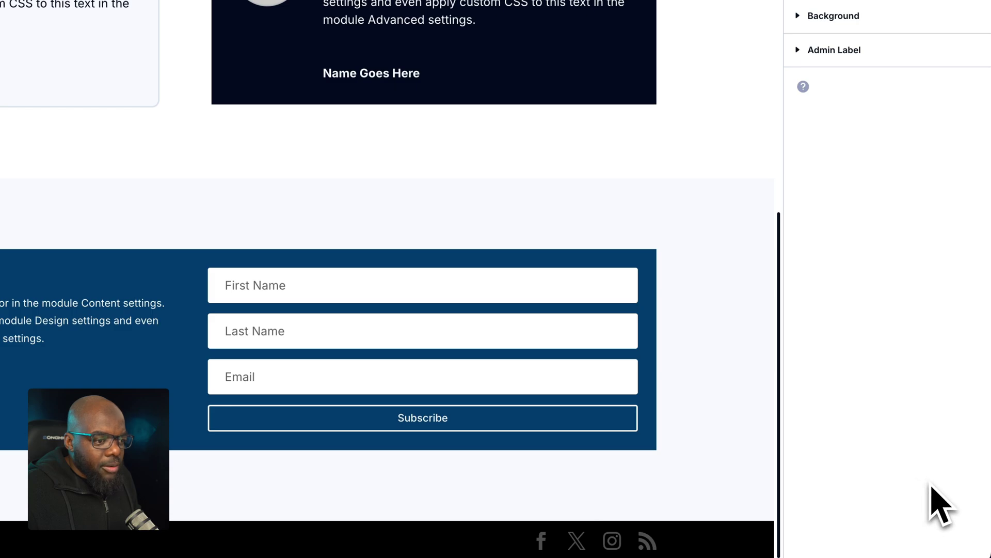
Add a regular section with a single-column row below the subscribe form section, without inserting a module
click(641, 448)
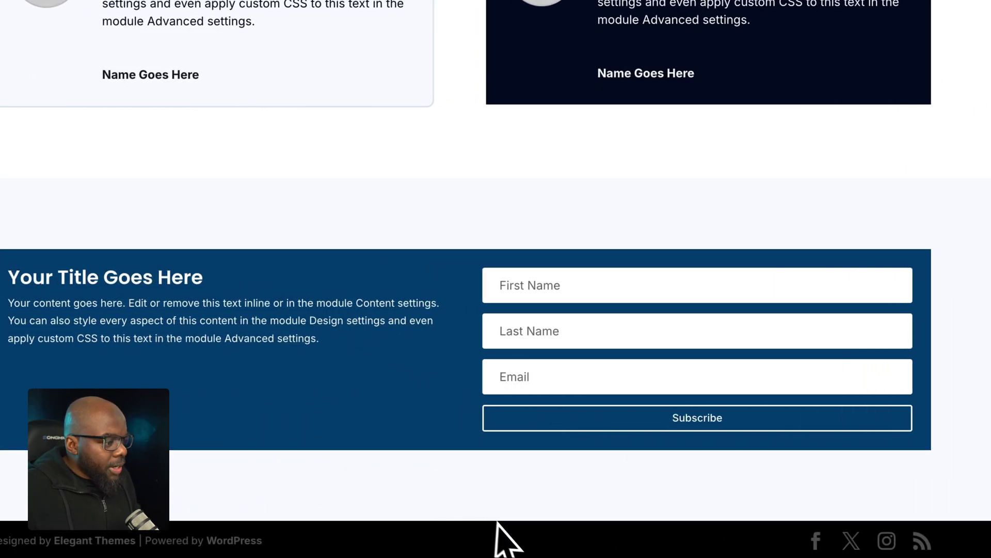
click(460, 514)
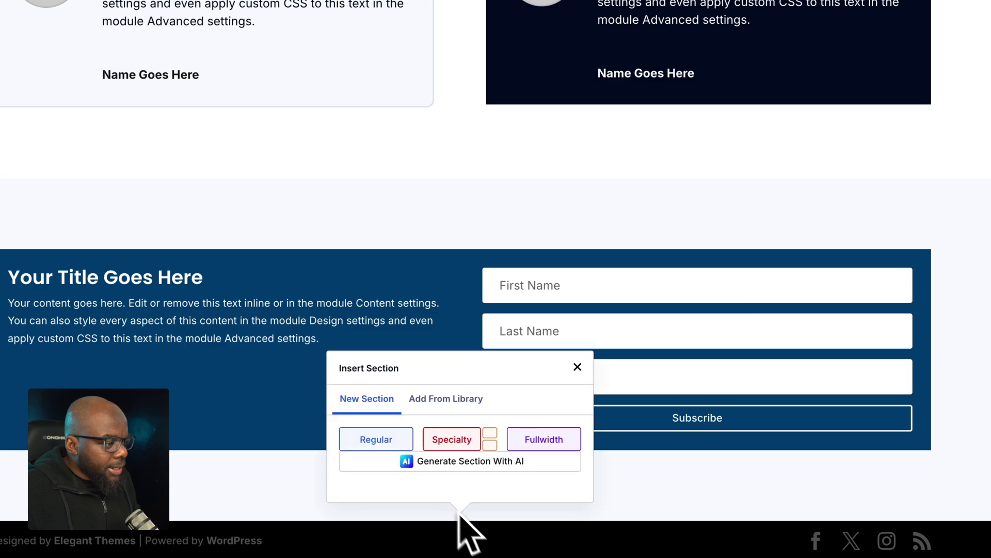
click(370, 442)
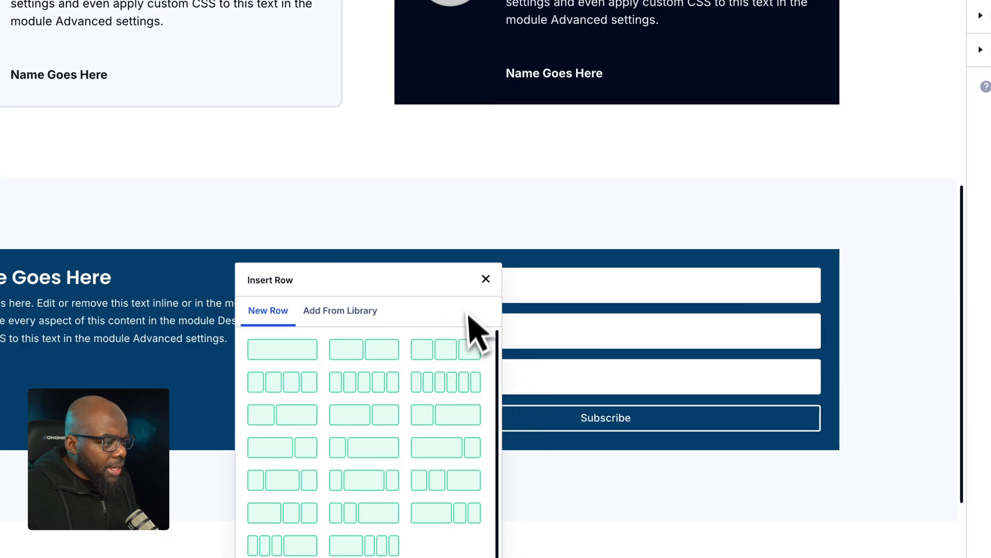
click(289, 356)
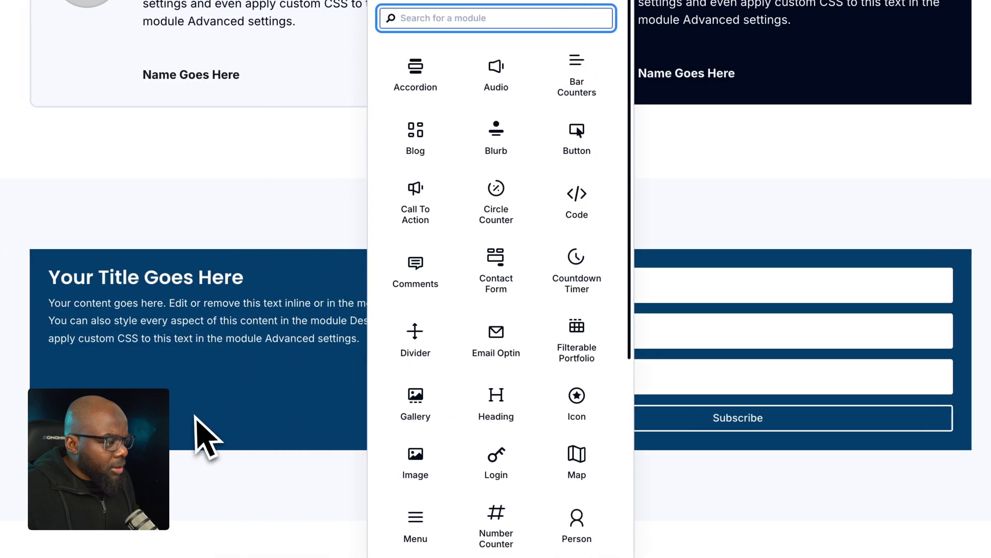
click(124, 550)
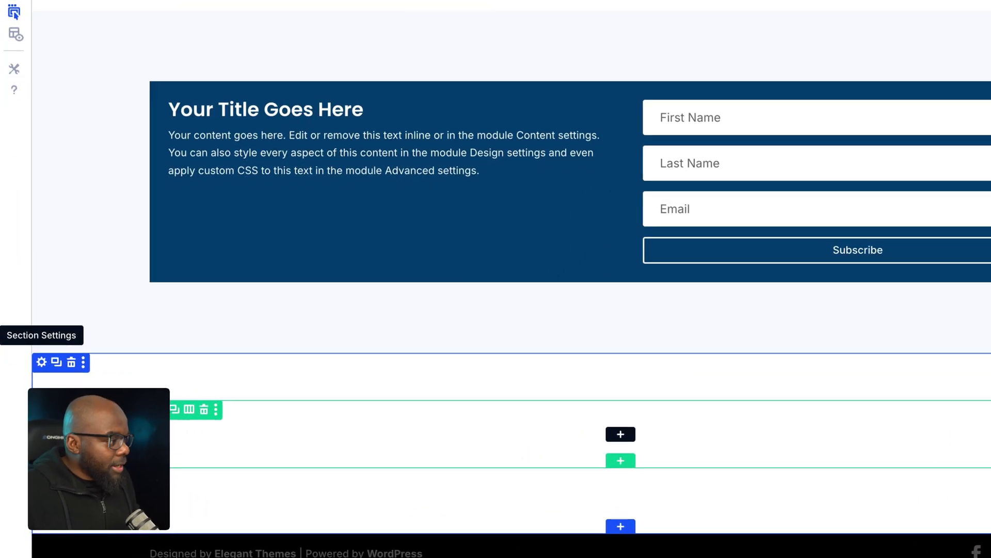
Try the section-light-bg preset on the new empty section and switch the section to Section Preset 2
click(24, 413)
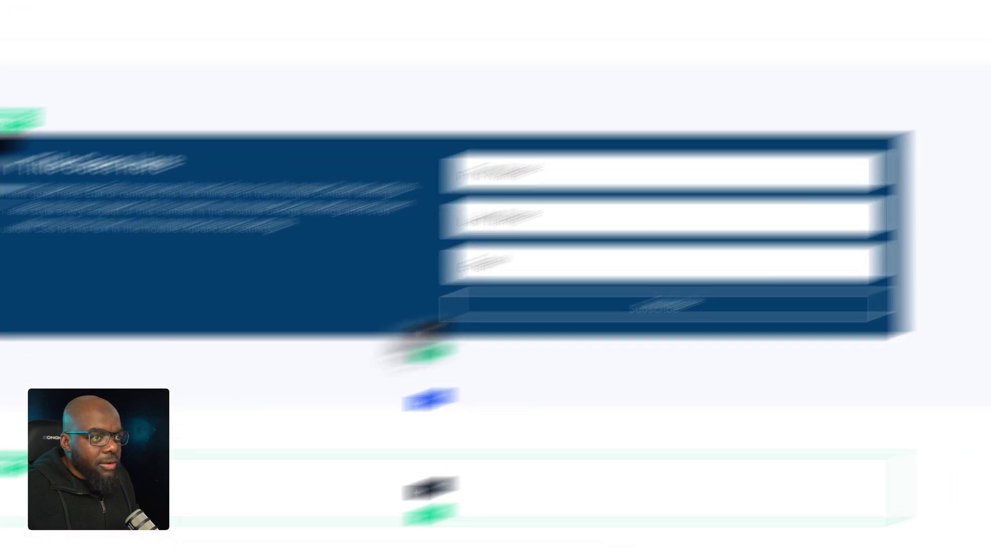
click(934, 86)
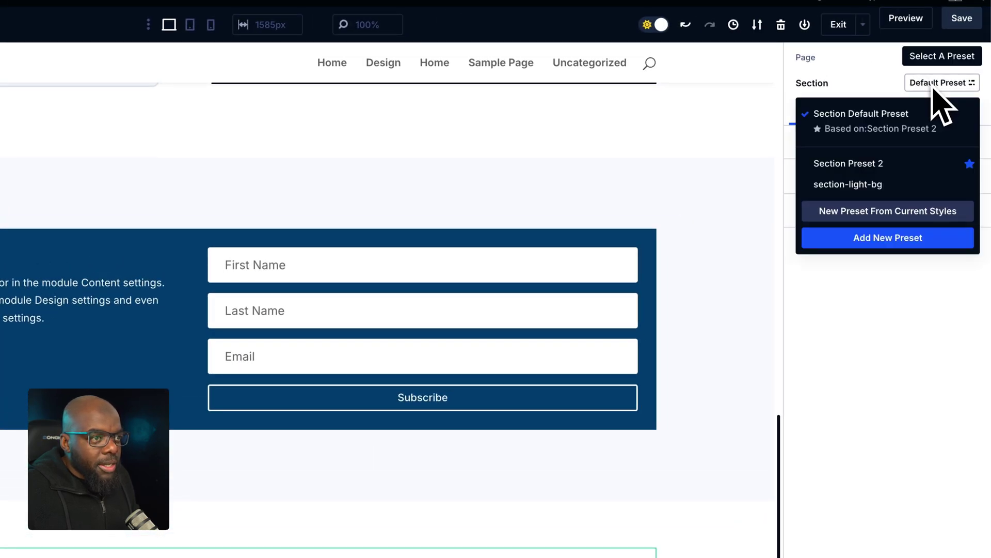
click(884, 187)
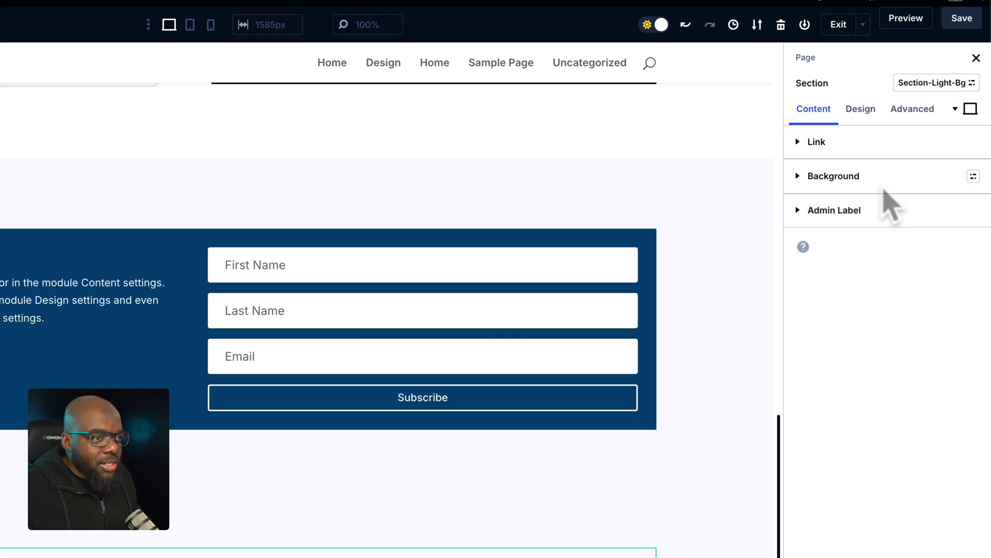
click(934, 85)
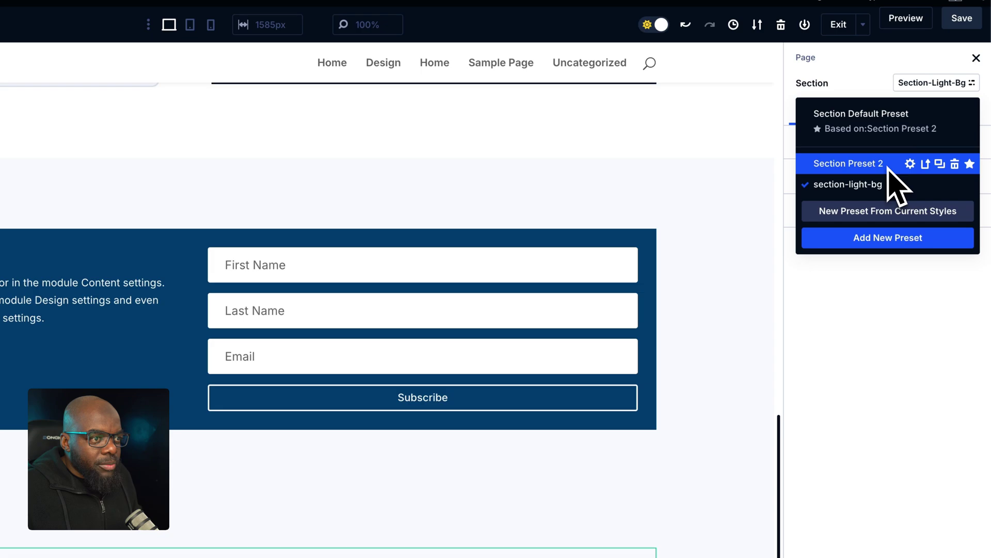
click(889, 170)
scroll(775, 330, down, 5)
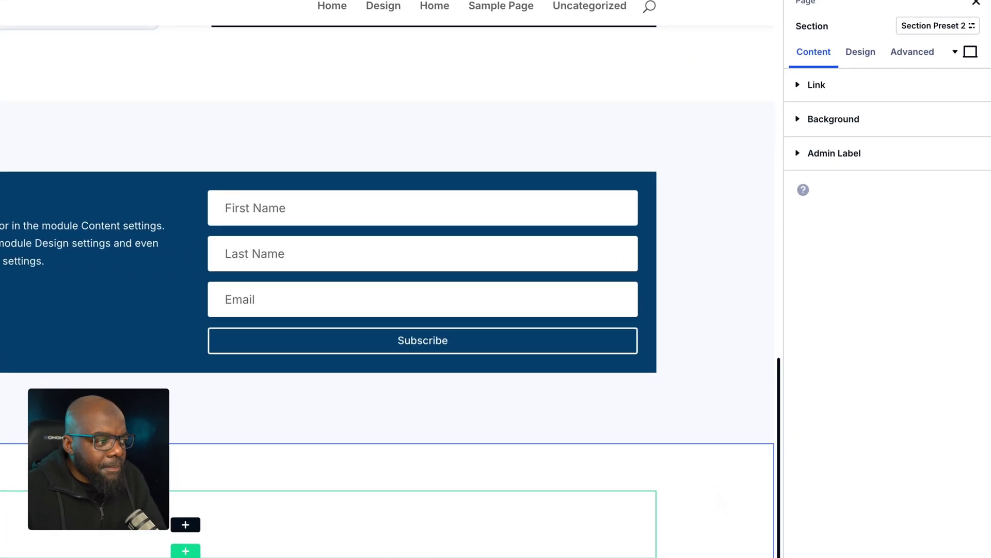
Set the empty section's top and bottom padding to 10% with the two values linked
click(863, 58)
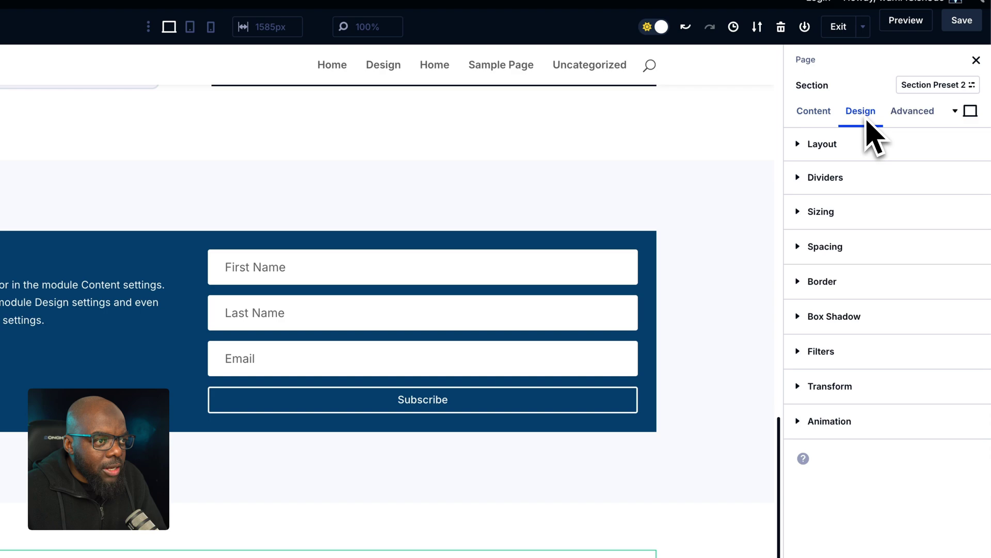
click(865, 253)
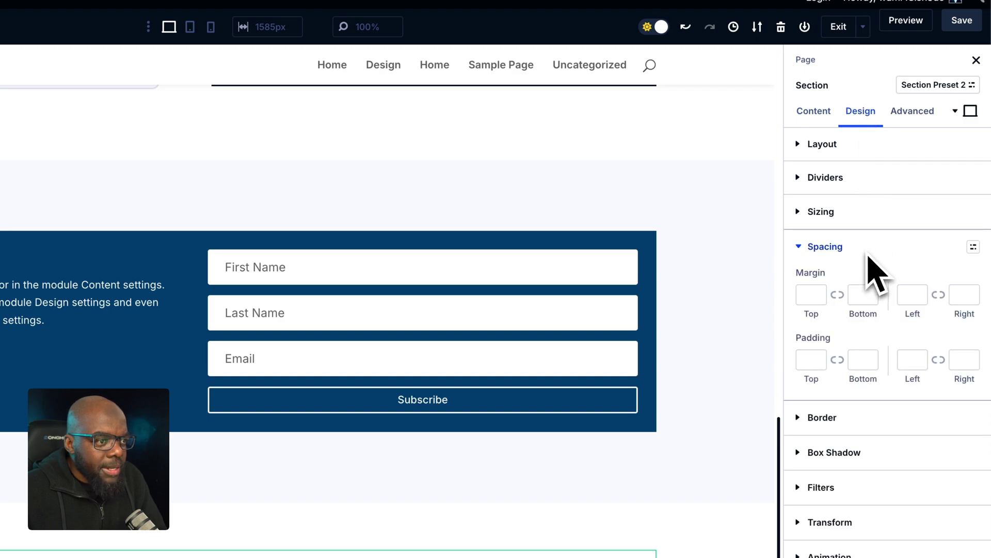
click(809, 364)
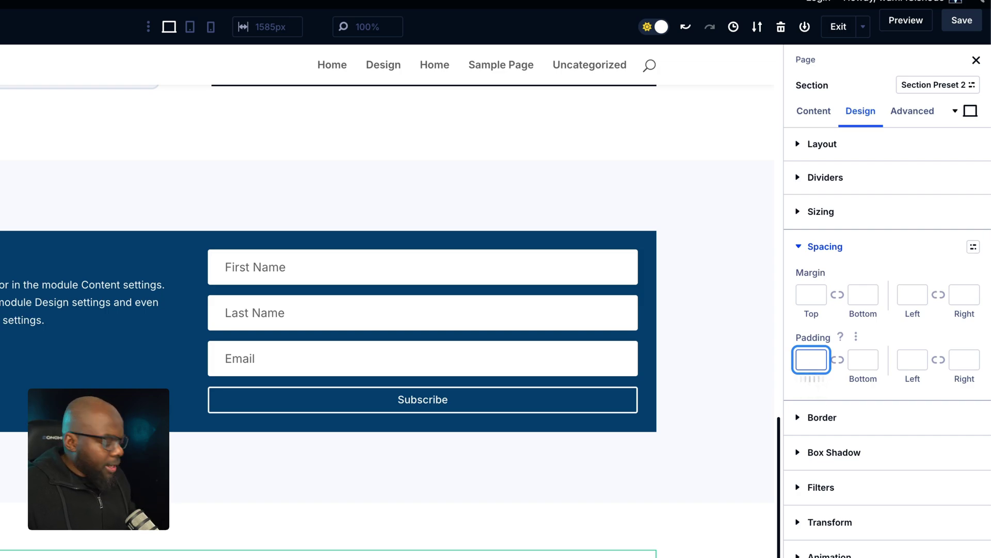
text(10%)
click(837, 359)
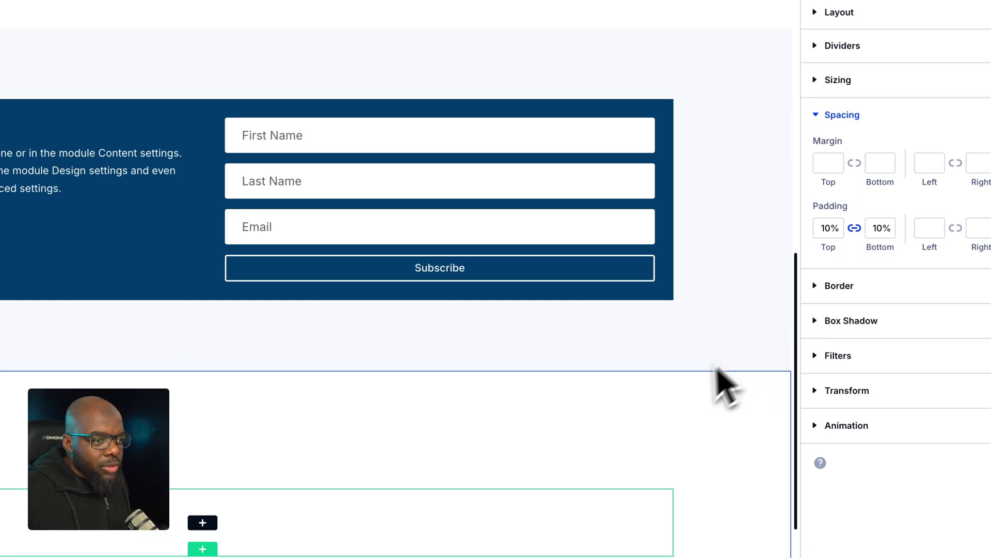
scroll(692, 385, down, 3)
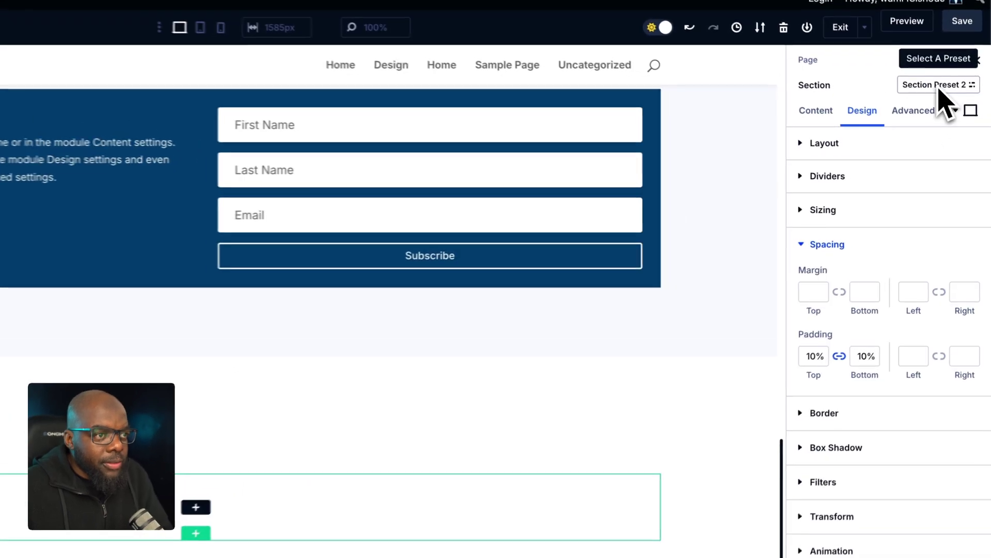
Create a section preset from the empty section's current styles, name it Section-10% and save it
click(952, 116)
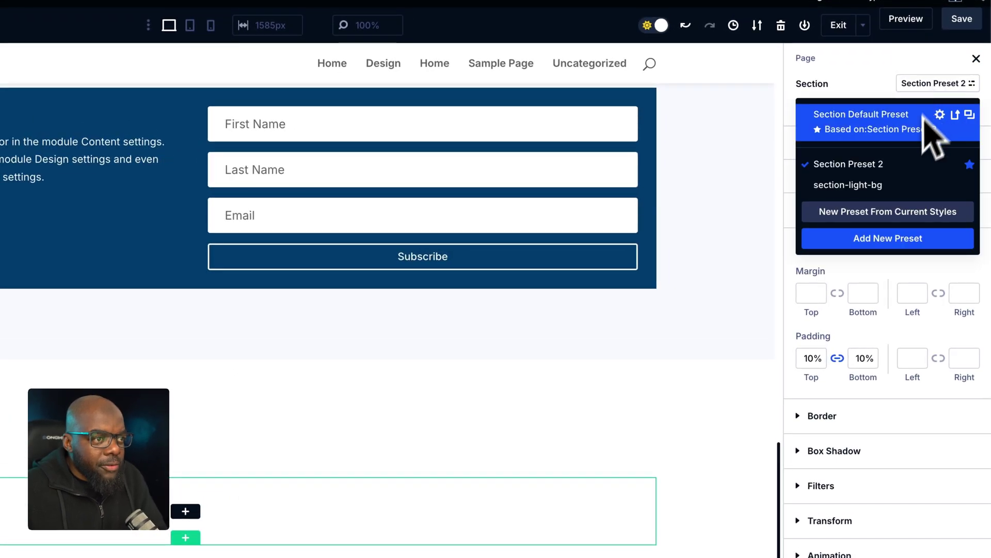
click(886, 214)
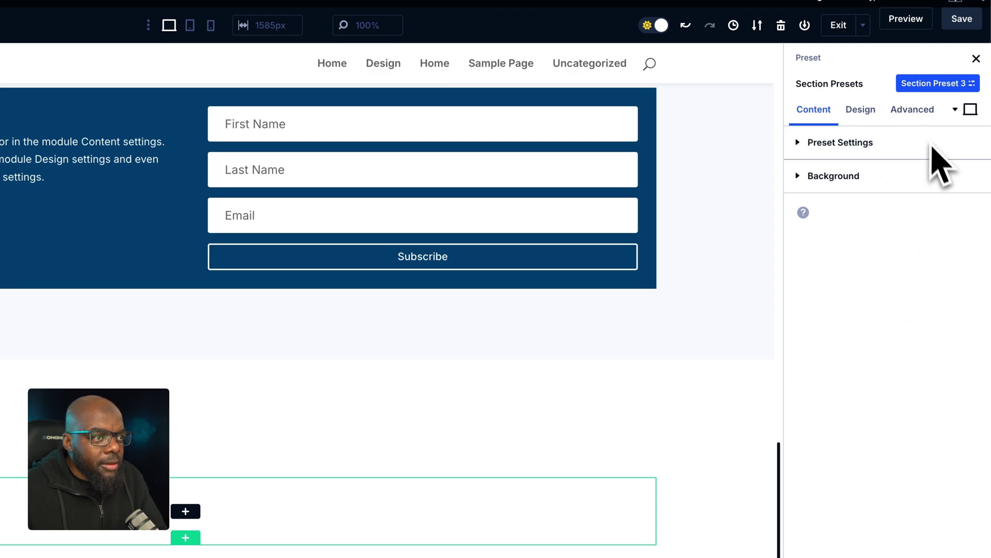
click(876, 146)
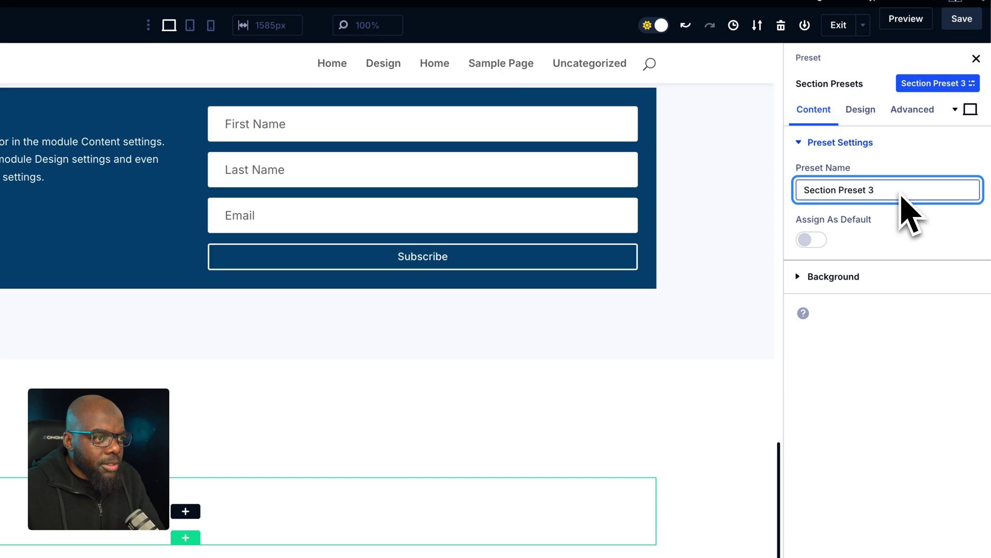
key(ctrl+a)
text(Section-10%)
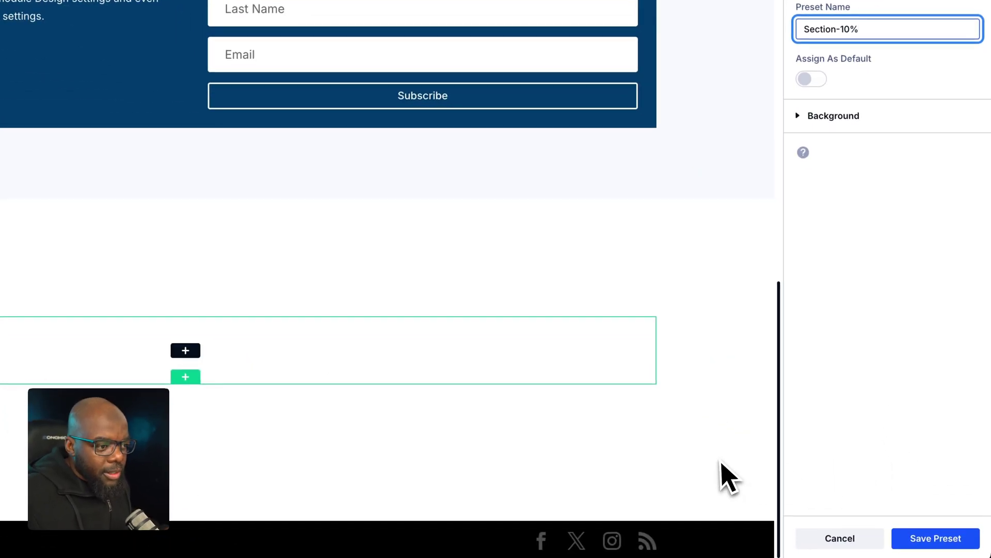
click(956, 549)
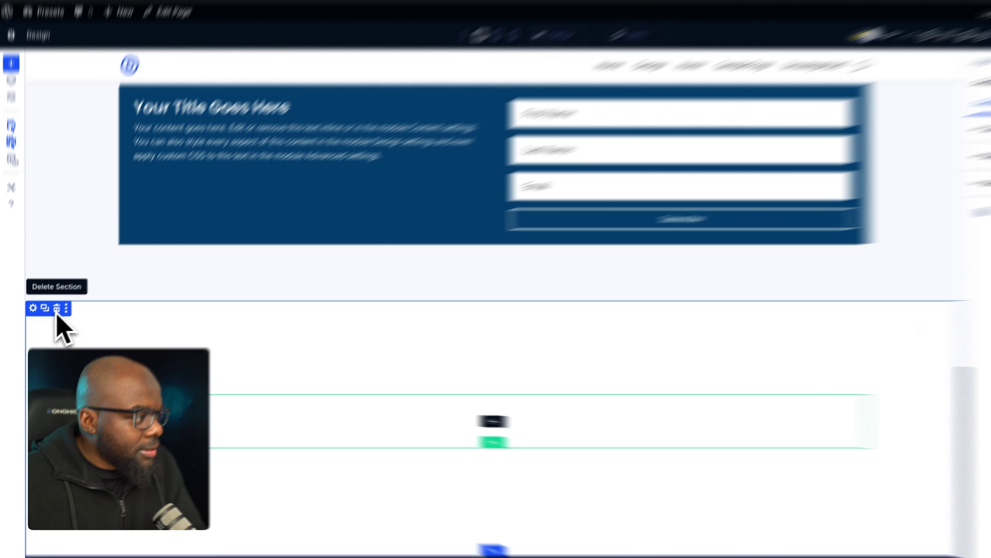
Delete the empty section and the section holding the subscribe form
click(56, 309)
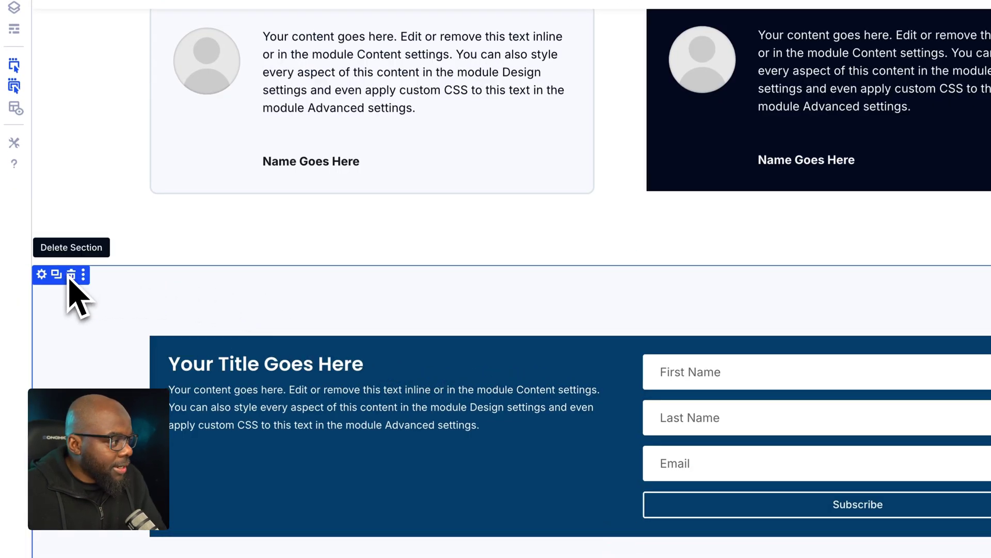
click(71, 274)
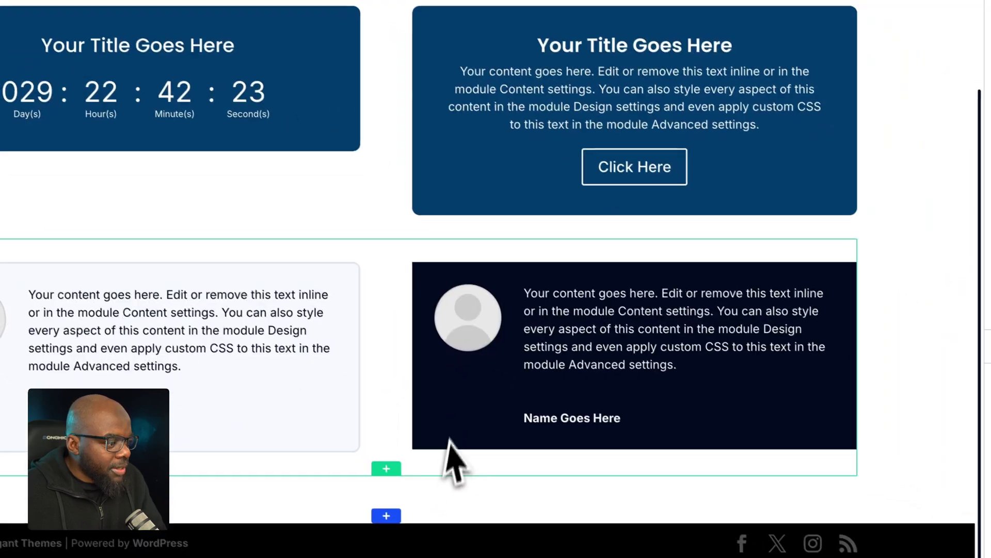
Insert a regular section with a single-column row containing a Heading module at the end of the page
click(384, 514)
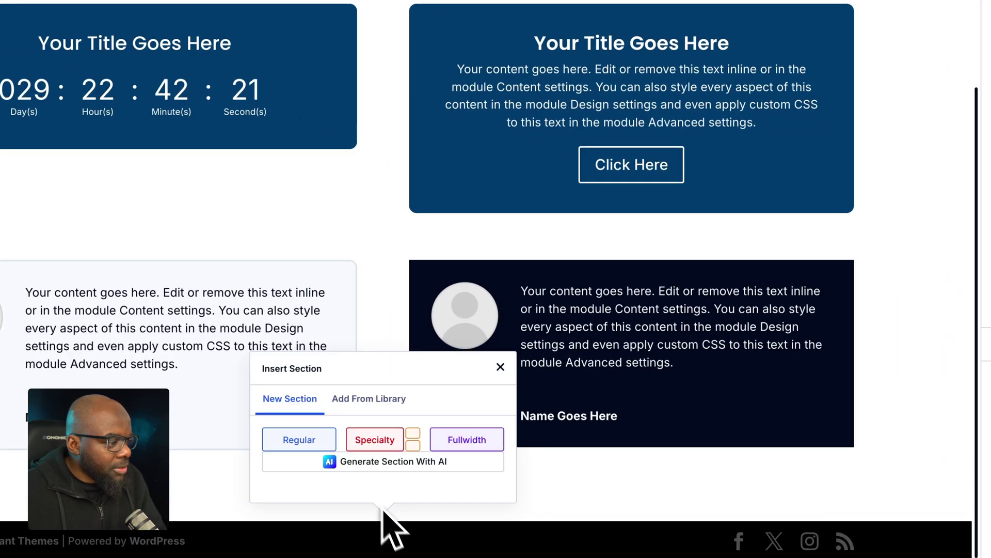
click(312, 444)
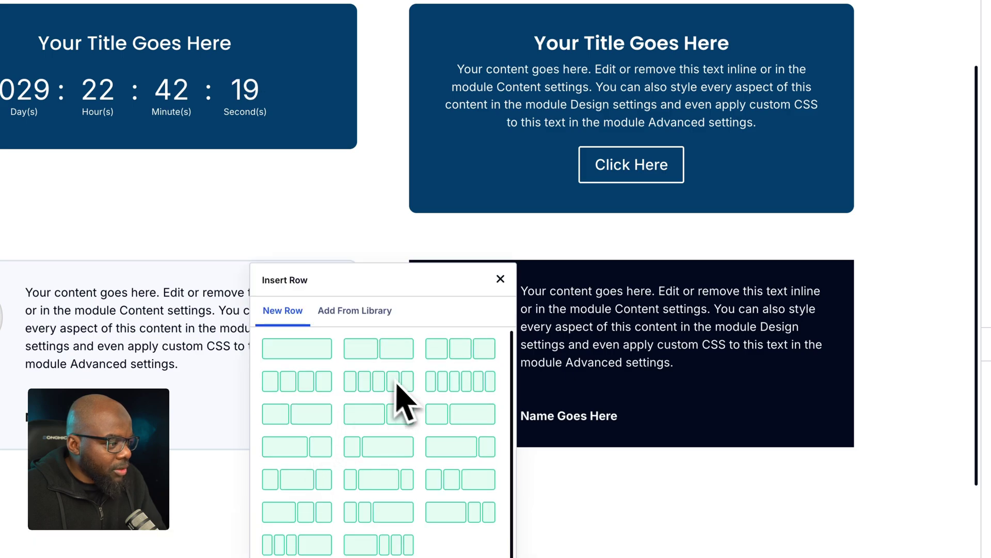
click(324, 350)
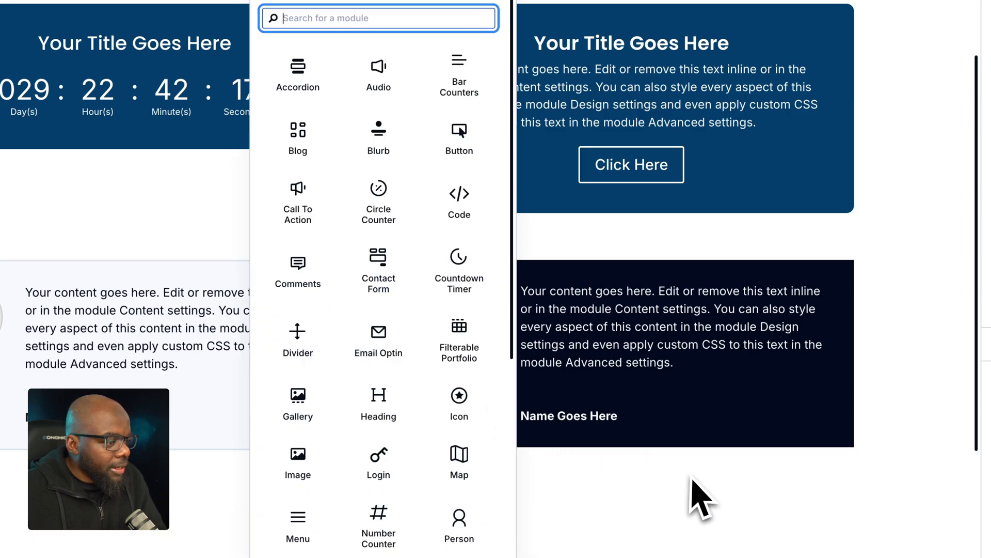
click(384, 411)
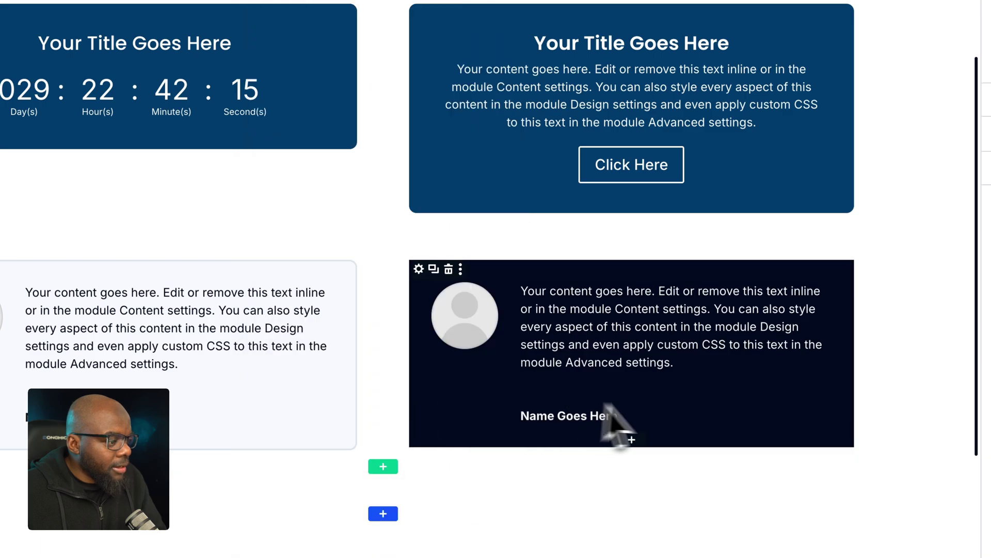
Apply the bg-light background group preset to the section holding the heading at the end of the page
scroll(615, 432, down, 3)
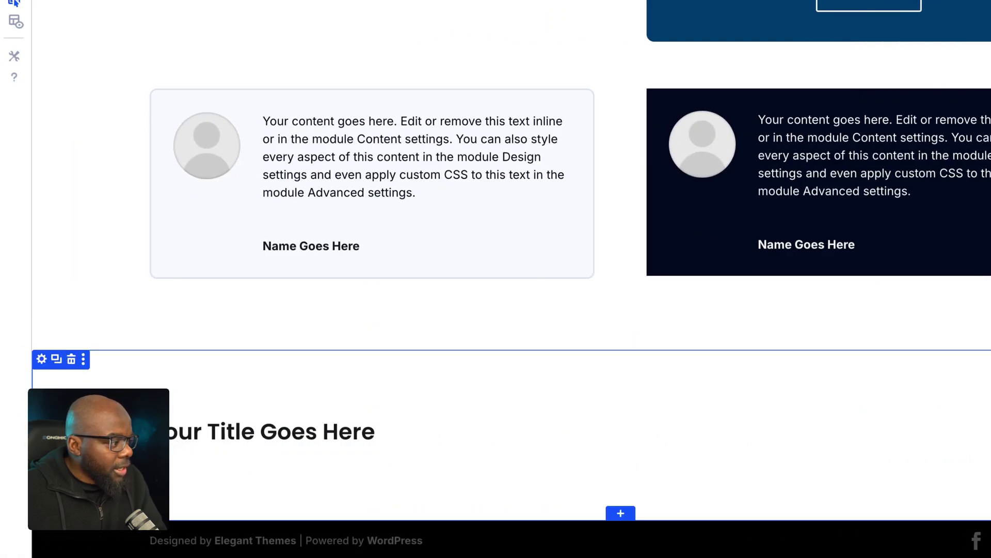
click(42, 360)
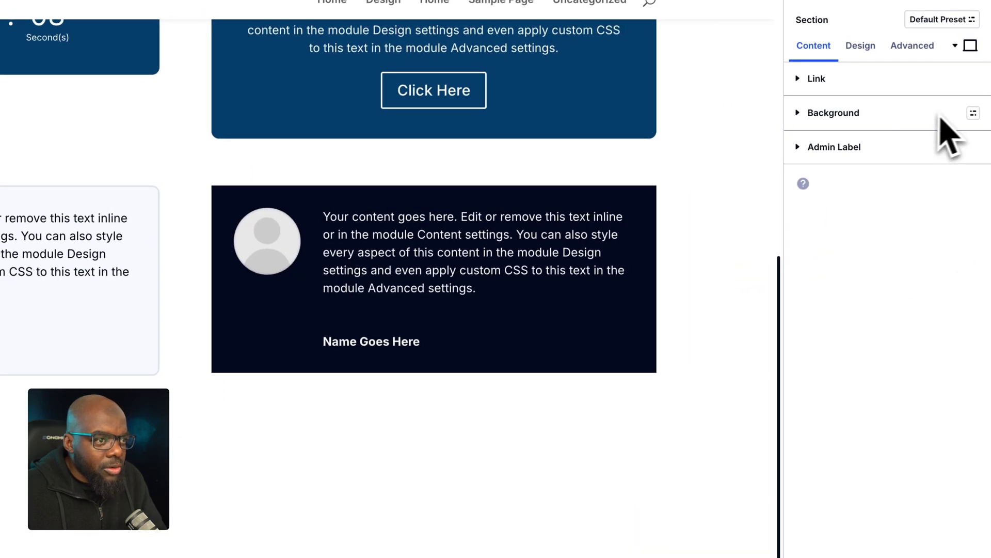
click(974, 113)
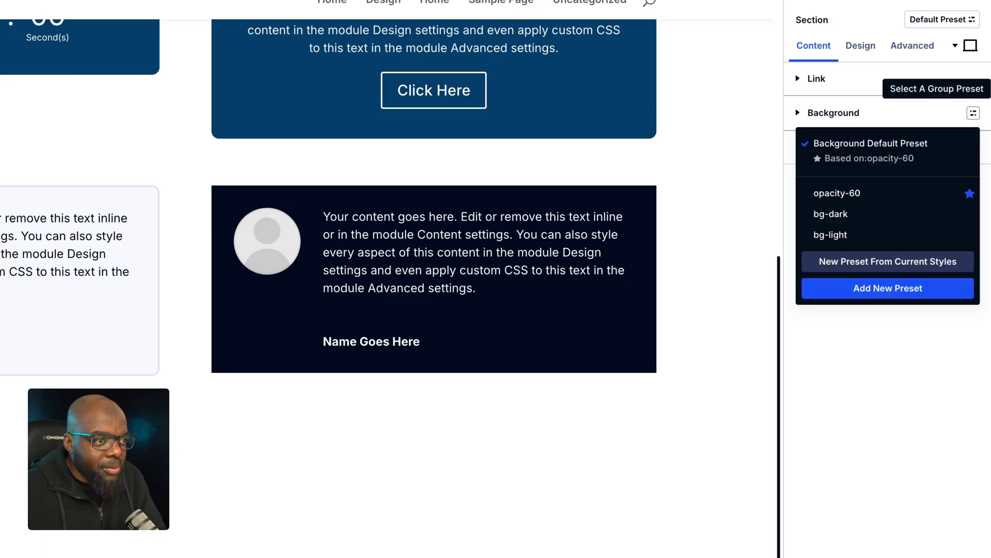
click(867, 241)
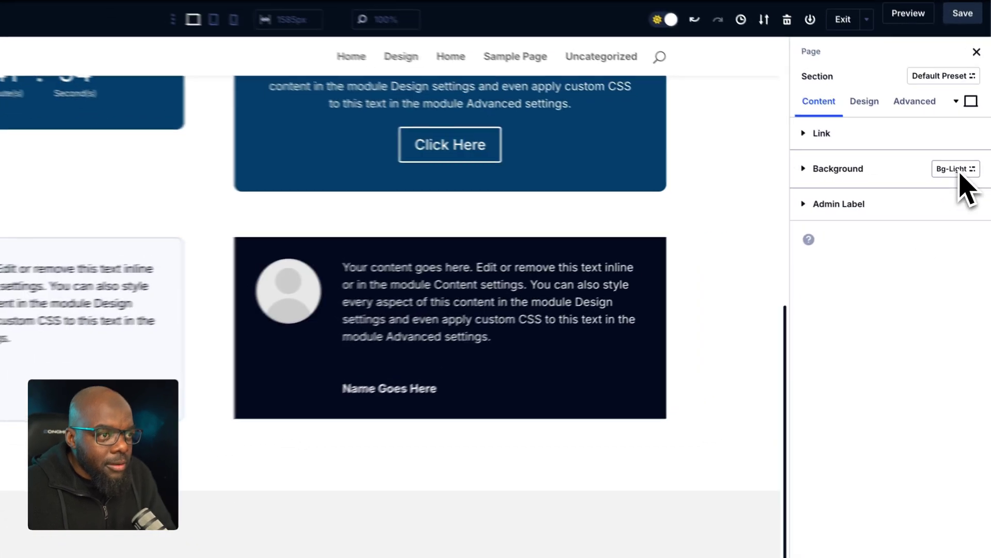
Apply the Section-10% section preset to the same section alongside its background preset
click(966, 183)
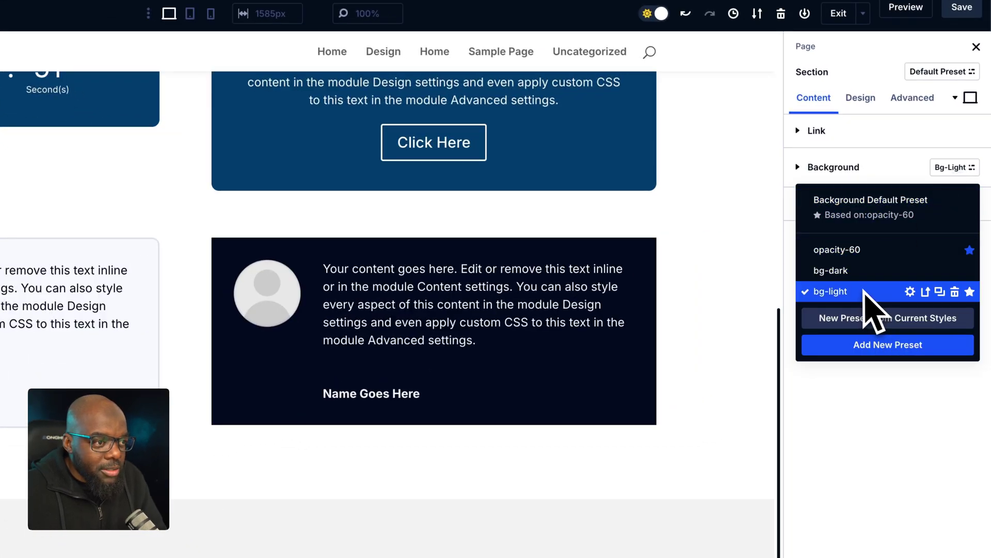
click(859, 398)
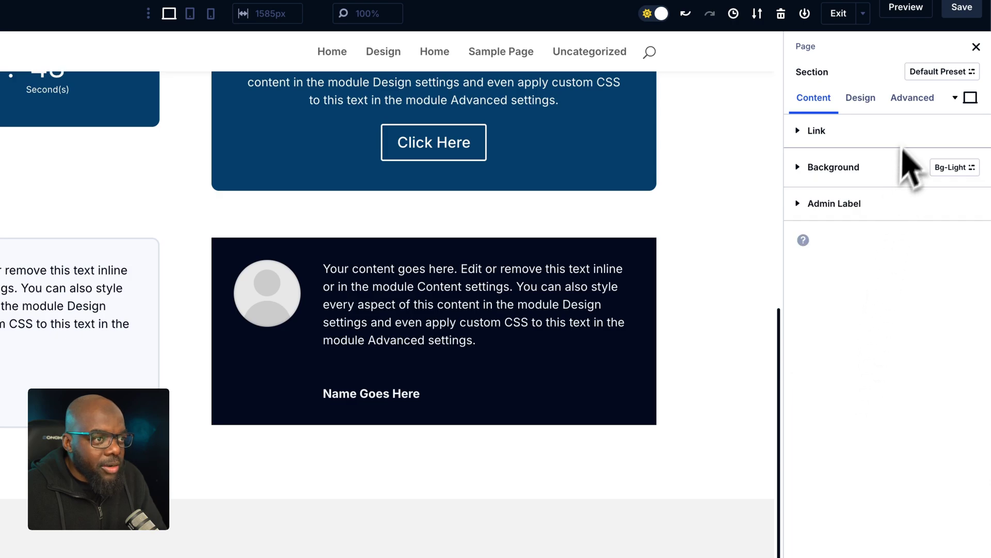
click(932, 74)
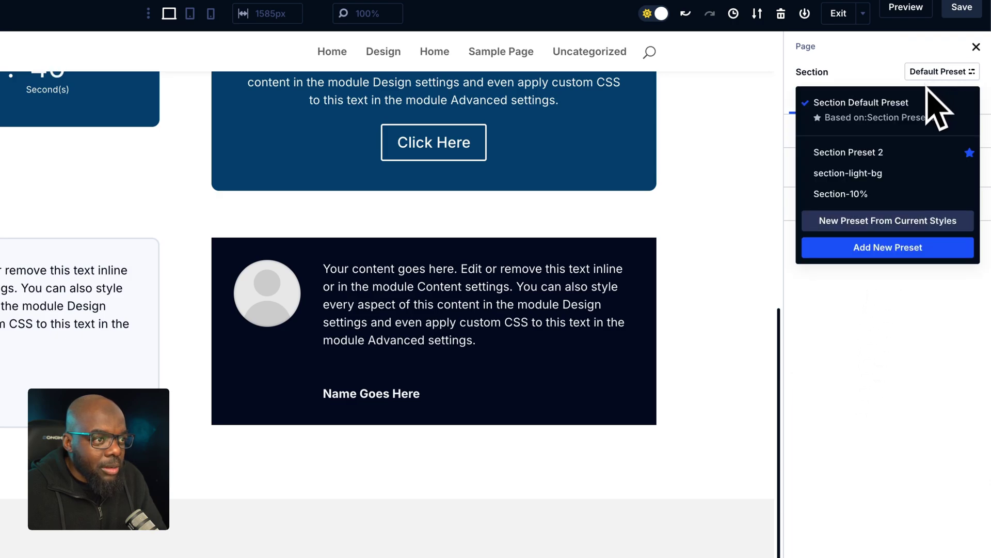
click(884, 196)
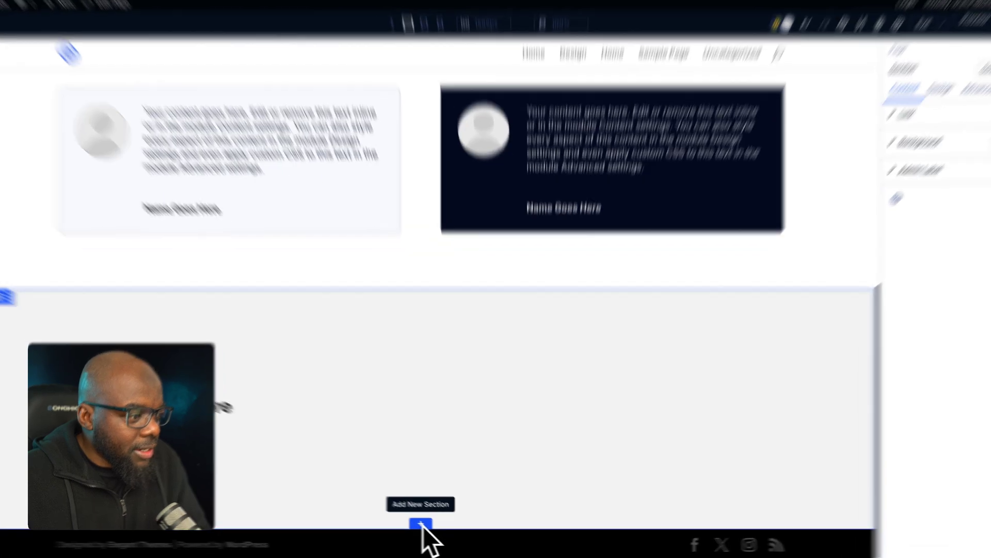
Insert another regular section below the grey one, with a single-column row containing a Heading module
click(431, 527)
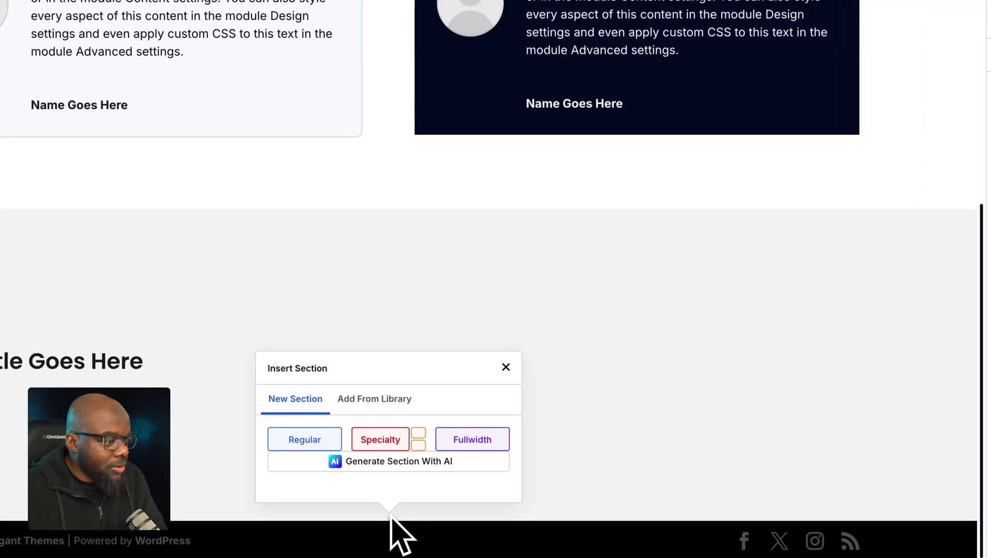
click(305, 439)
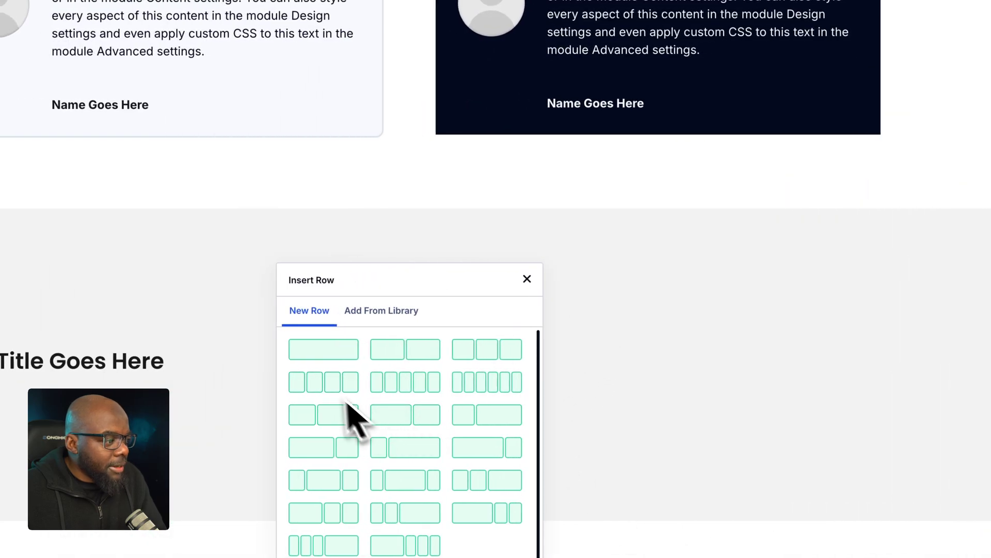
click(104, 349)
click(408, 408)
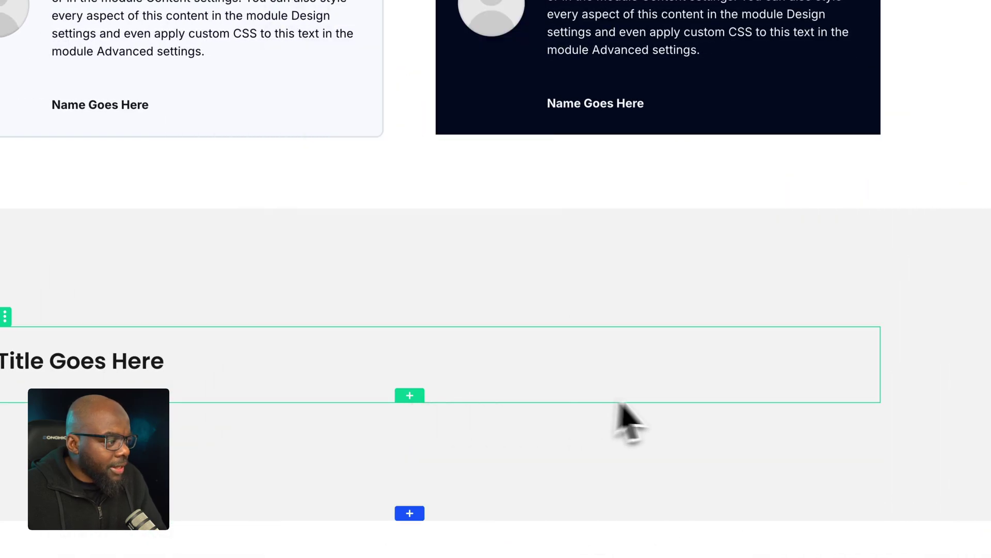
Apply the Section-10% preset to the new last section and compare its spacing with the grey section above
scroll(626, 421, down, 3)
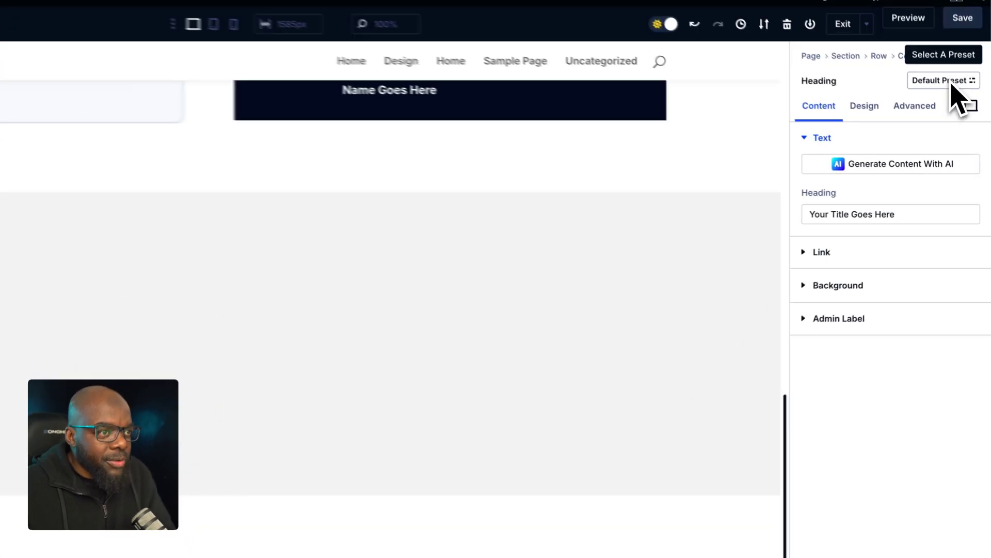
click(962, 117)
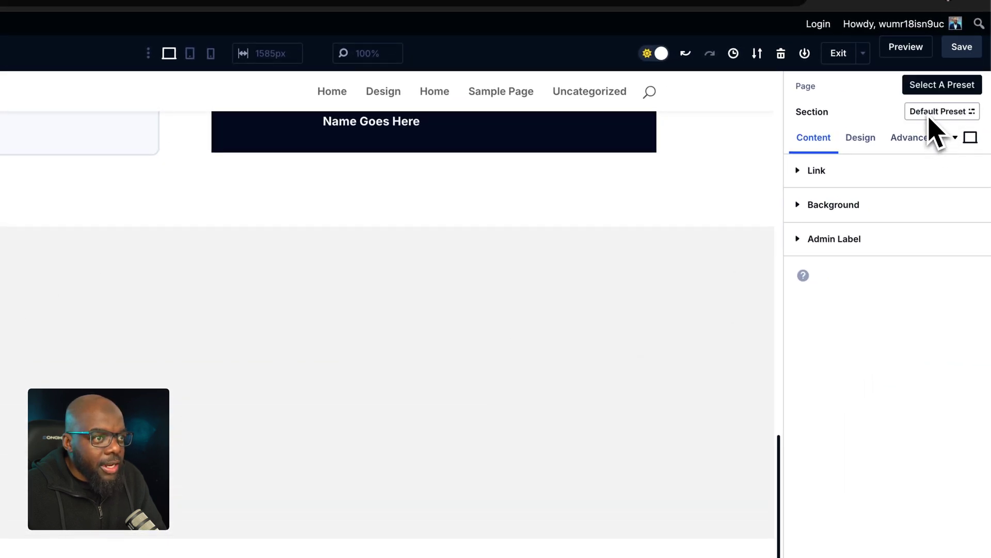
click(929, 117)
click(881, 235)
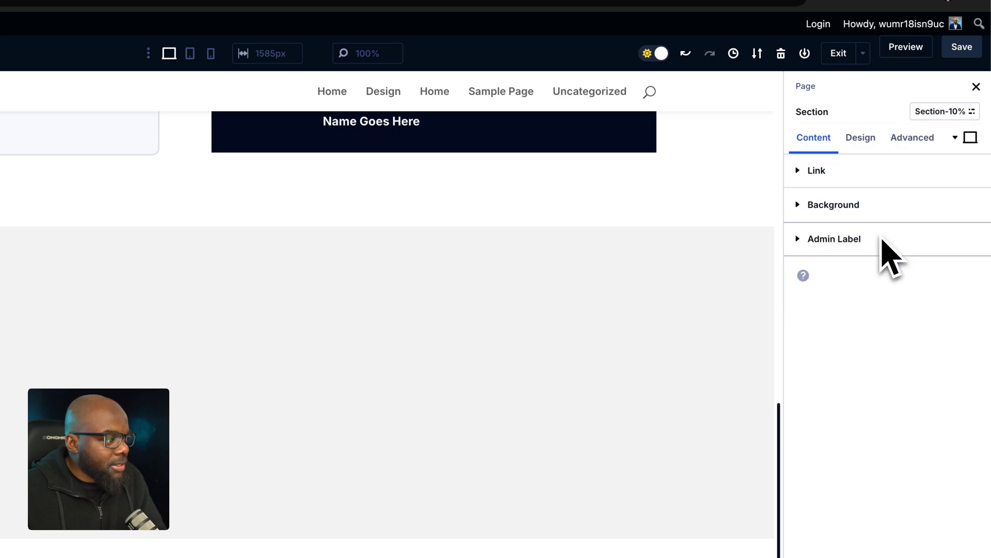
scroll(669, 457, down, 3)
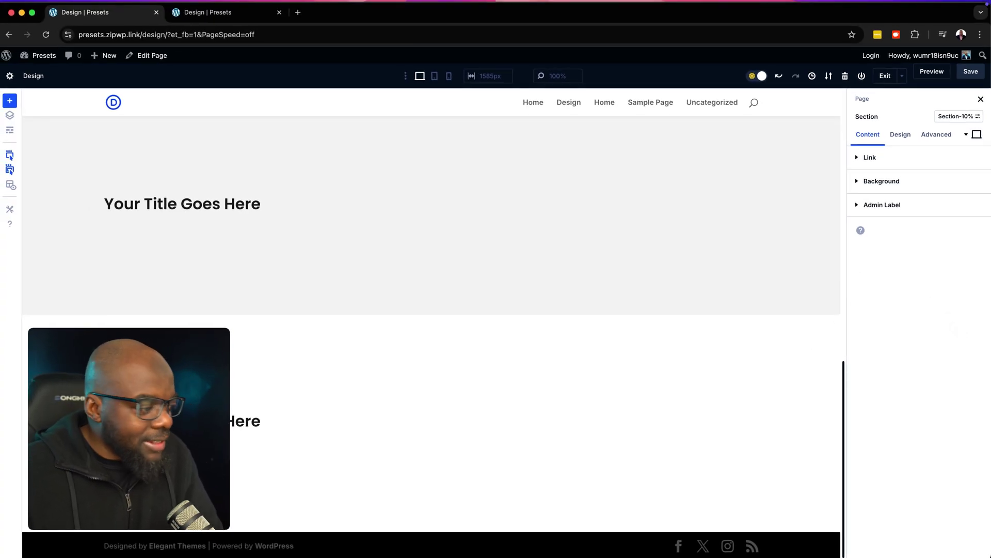
scroll(667, 304, up, 3)
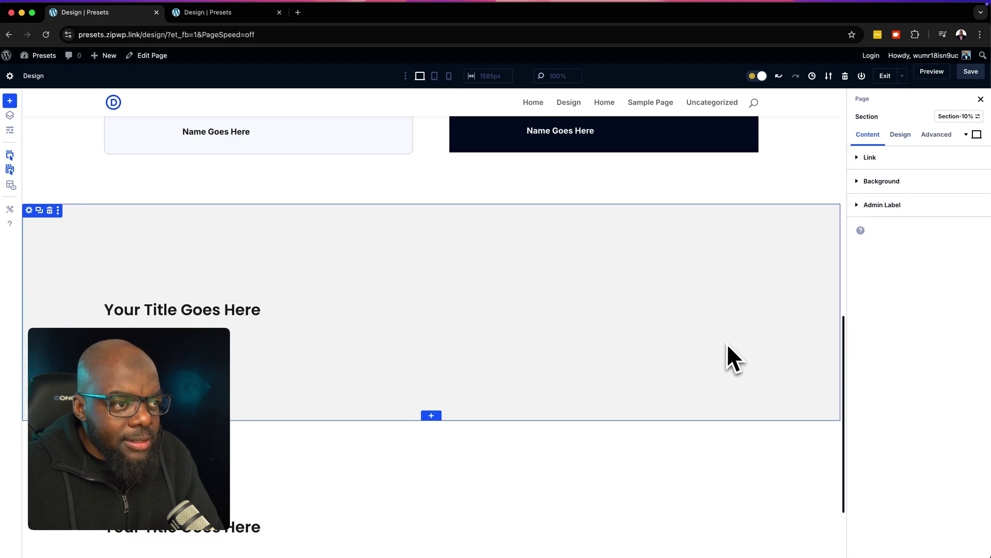
scroll(826, 274, down, 2)
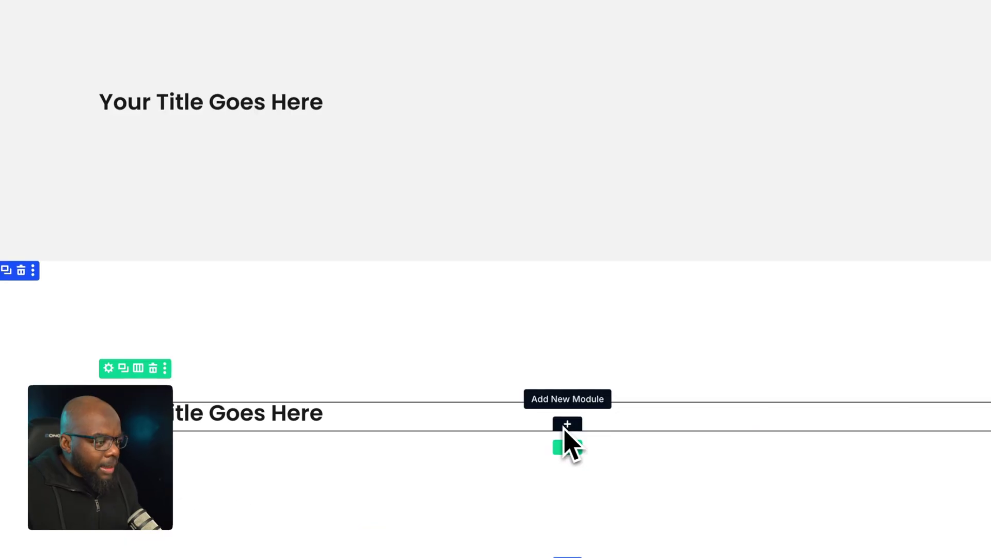
Add a Button module below the heading in the last section and open its text design settings
click(430, 430)
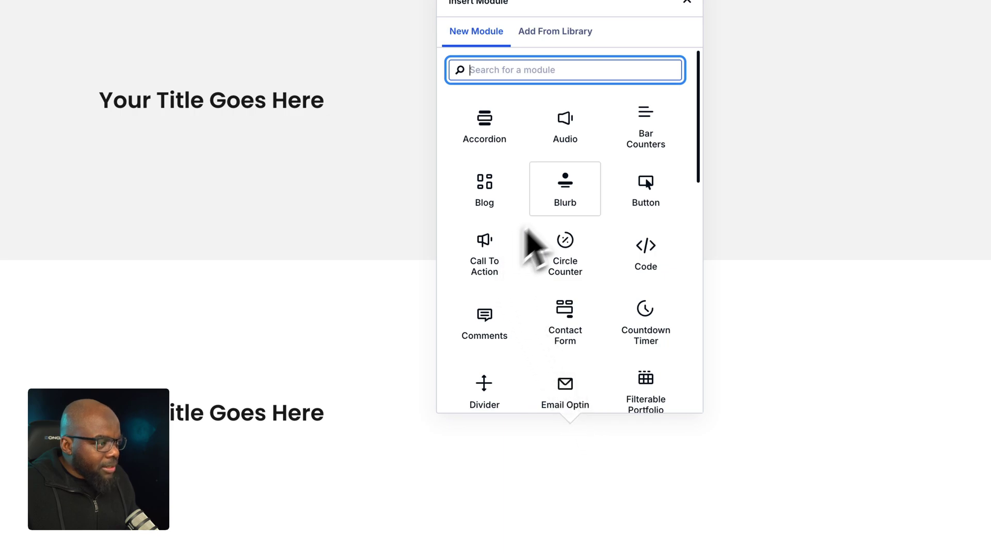
click(640, 196)
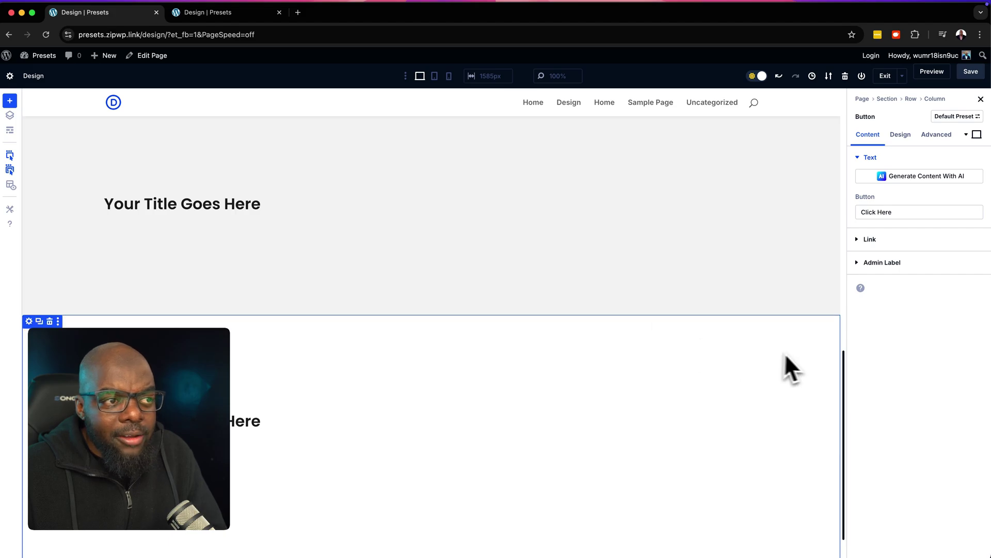
scroll(784, 353, up, 3)
click(902, 136)
click(897, 180)
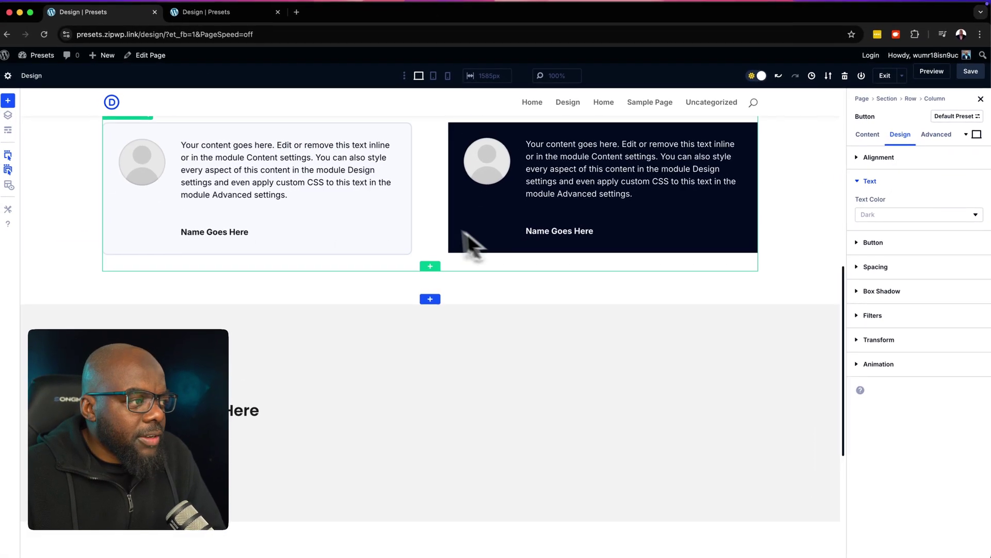
Open the heading text design settings of the grey section's heading and its text size for editing
scroll(472, 242, up, 1)
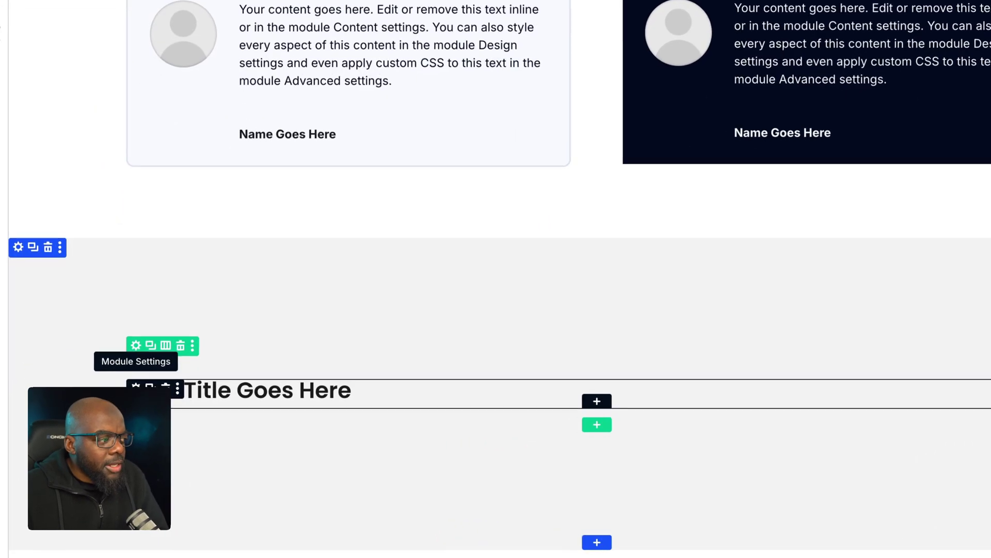
click(119, 410)
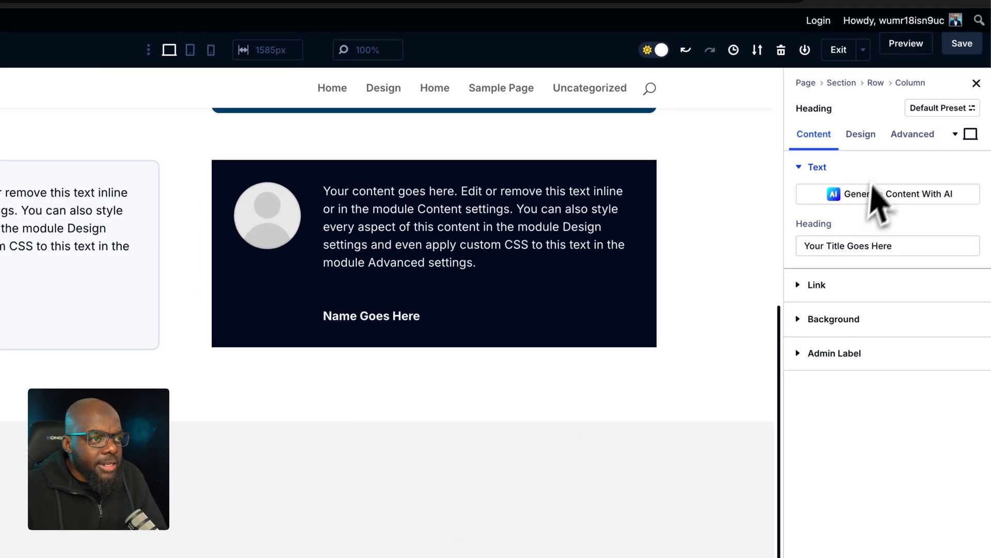
click(859, 135)
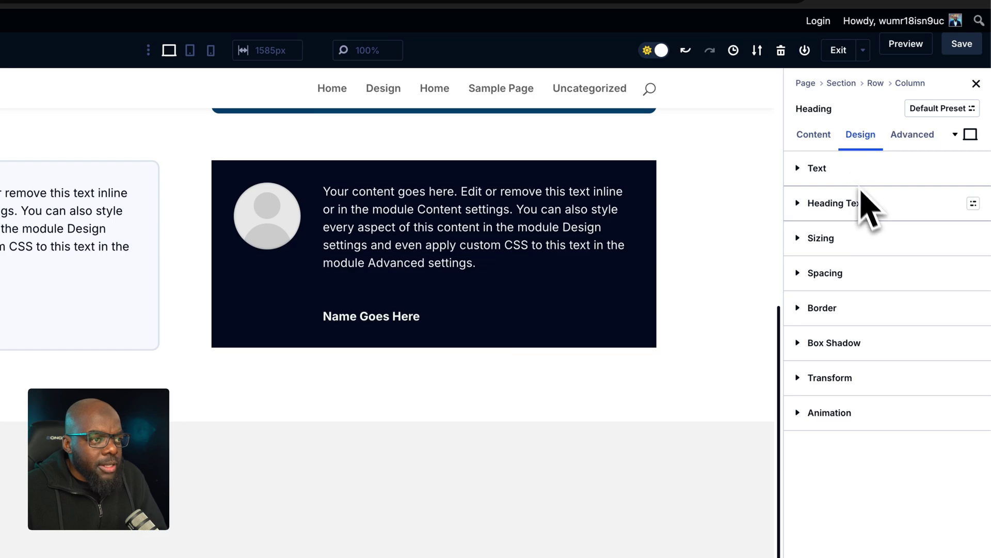
click(869, 206)
scroll(896, 287, down, 5)
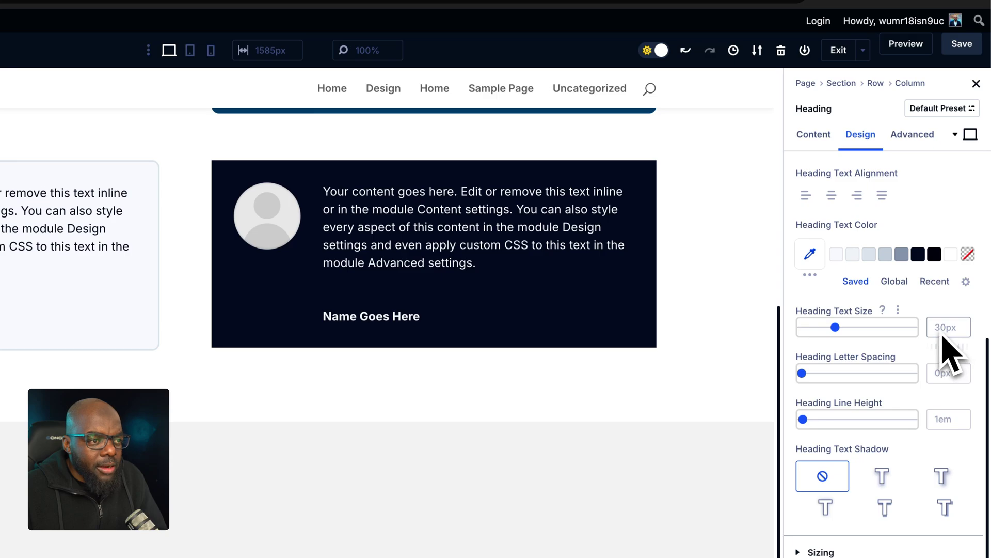
click(944, 331)
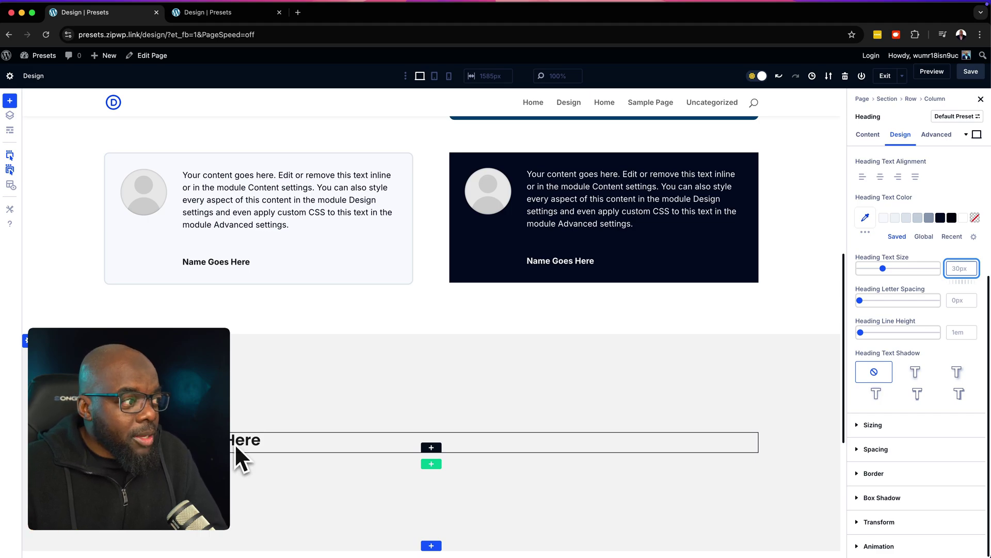
scroll(405, 268, up, 2)
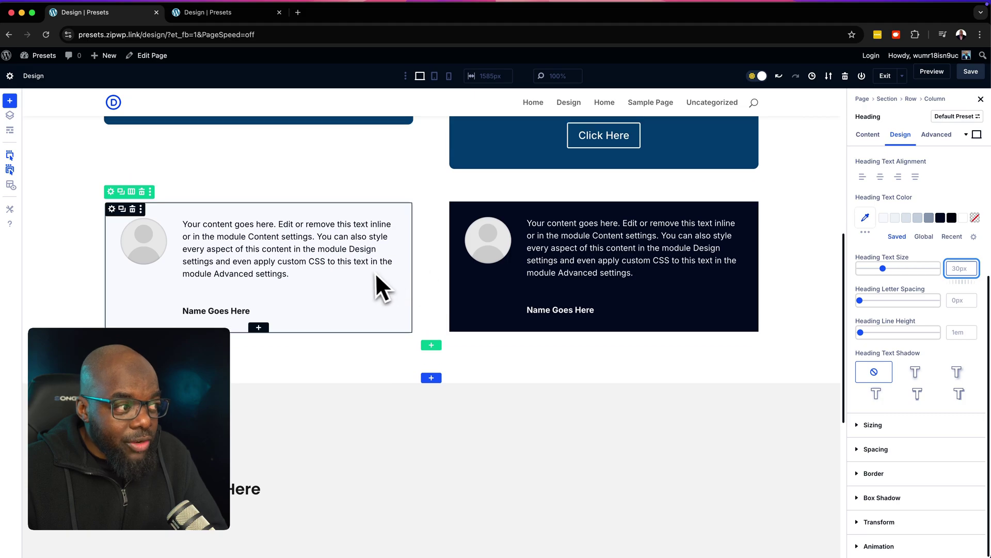
scroll(371, 272, up, 1)
scroll(370, 272, up, 1)
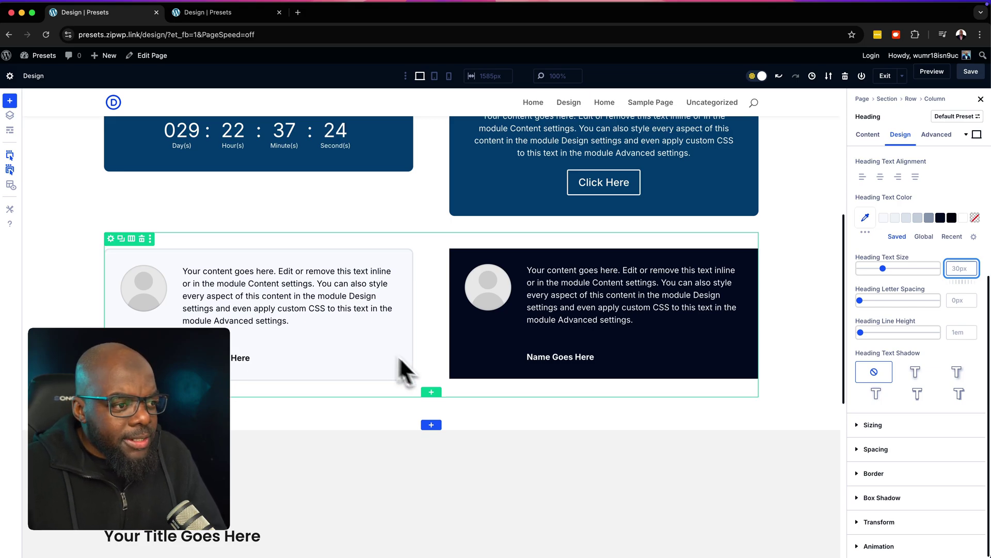
scroll(773, 406, up, 6)
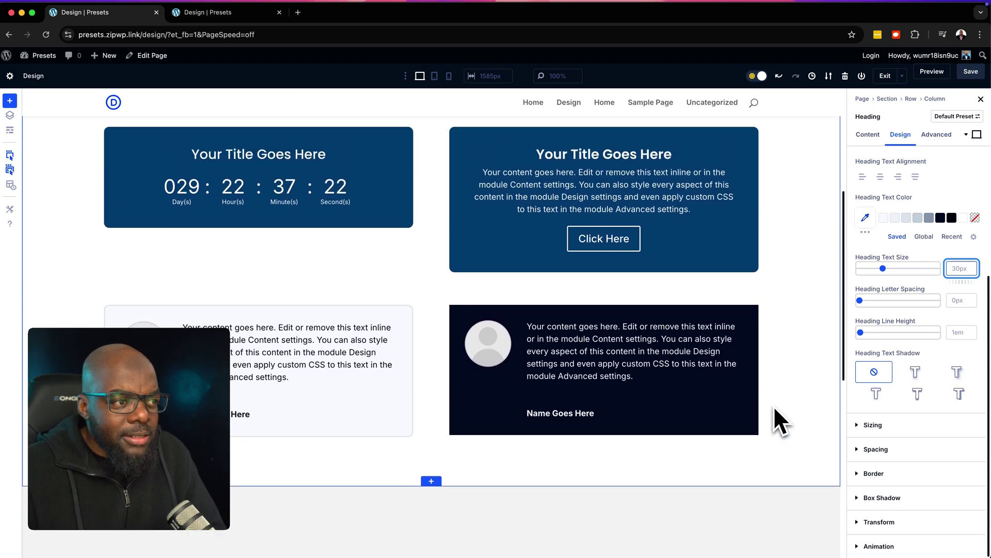